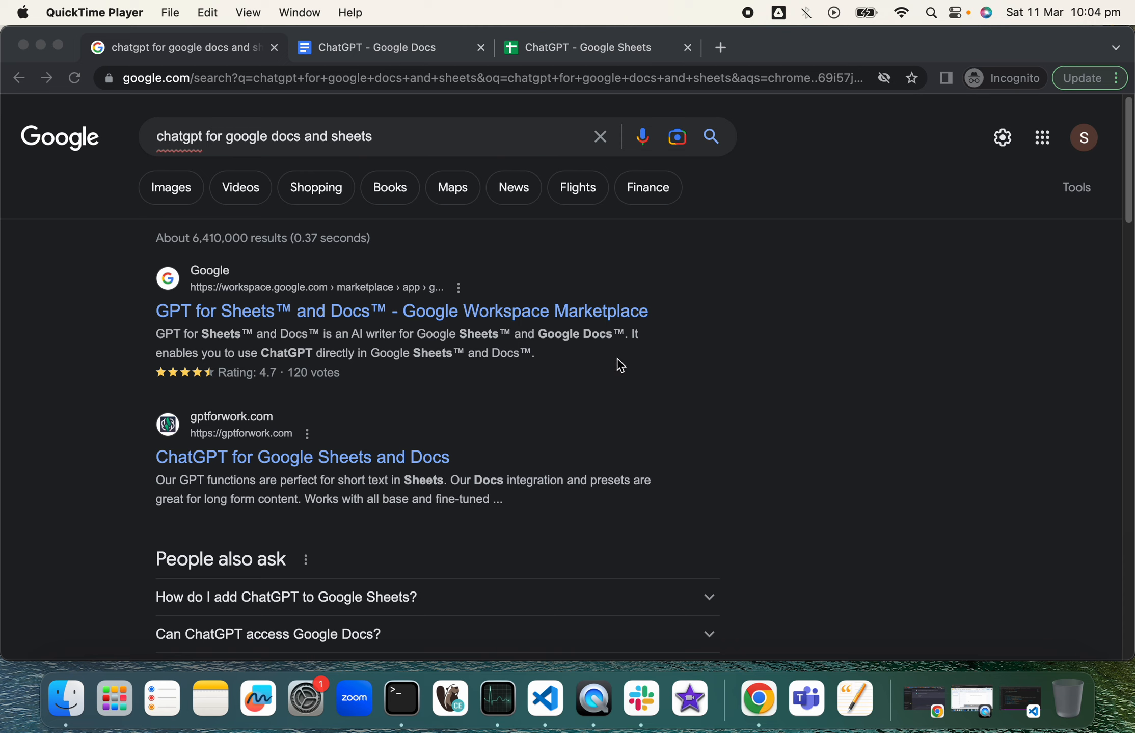
Step: Resubmit the Google search for 'chatgpt for google docs and sheets' to get refreshed results
click(400, 149)
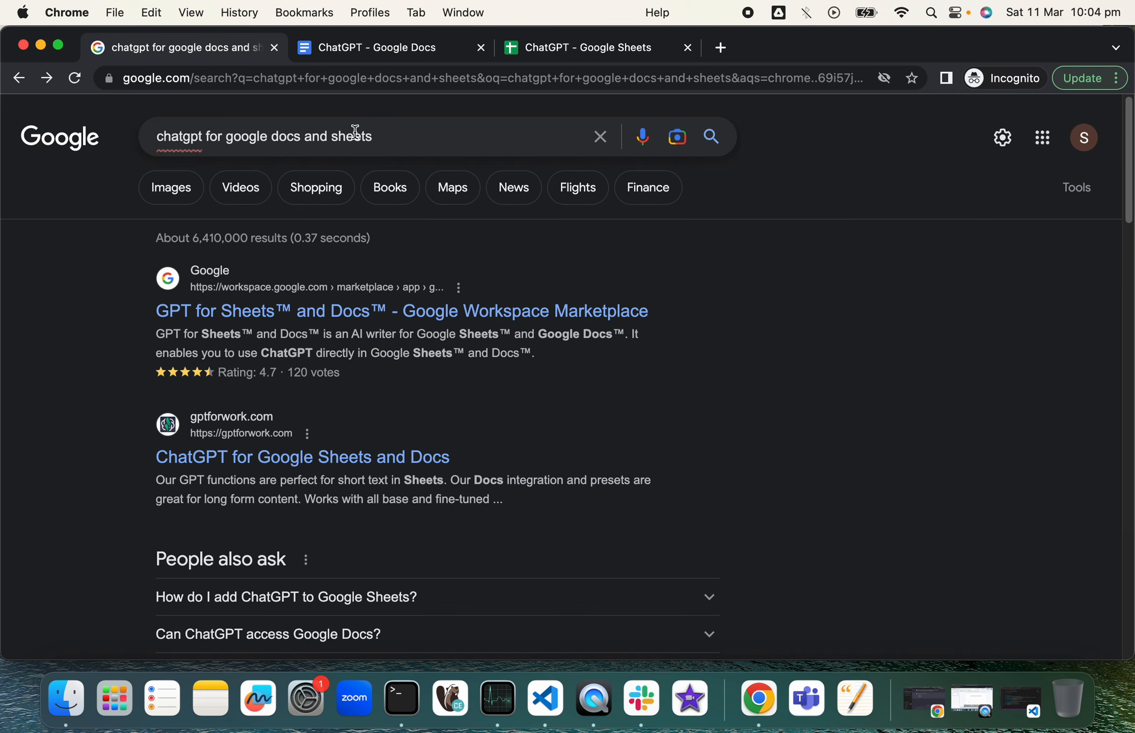
click(413, 134)
key(Return)
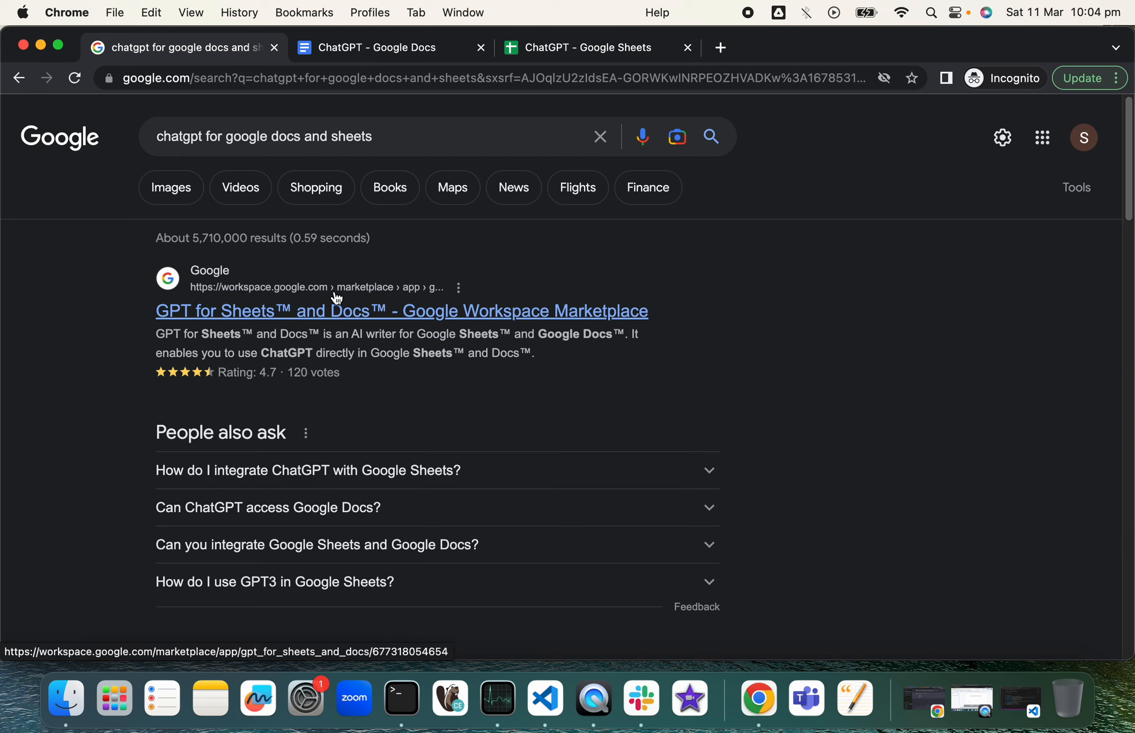
Step: Install GPT for Sheets™ and Docs™ from its Marketplace listing, allowing access for the chosen Google account
click(335, 316)
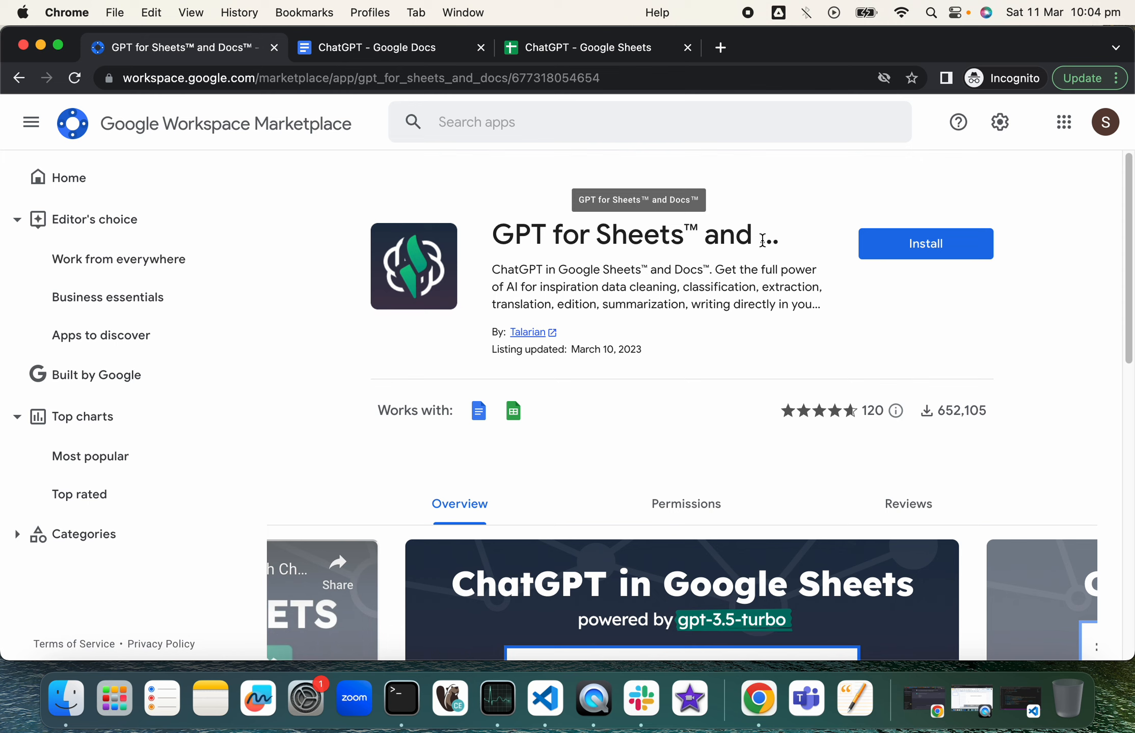
click(958, 252)
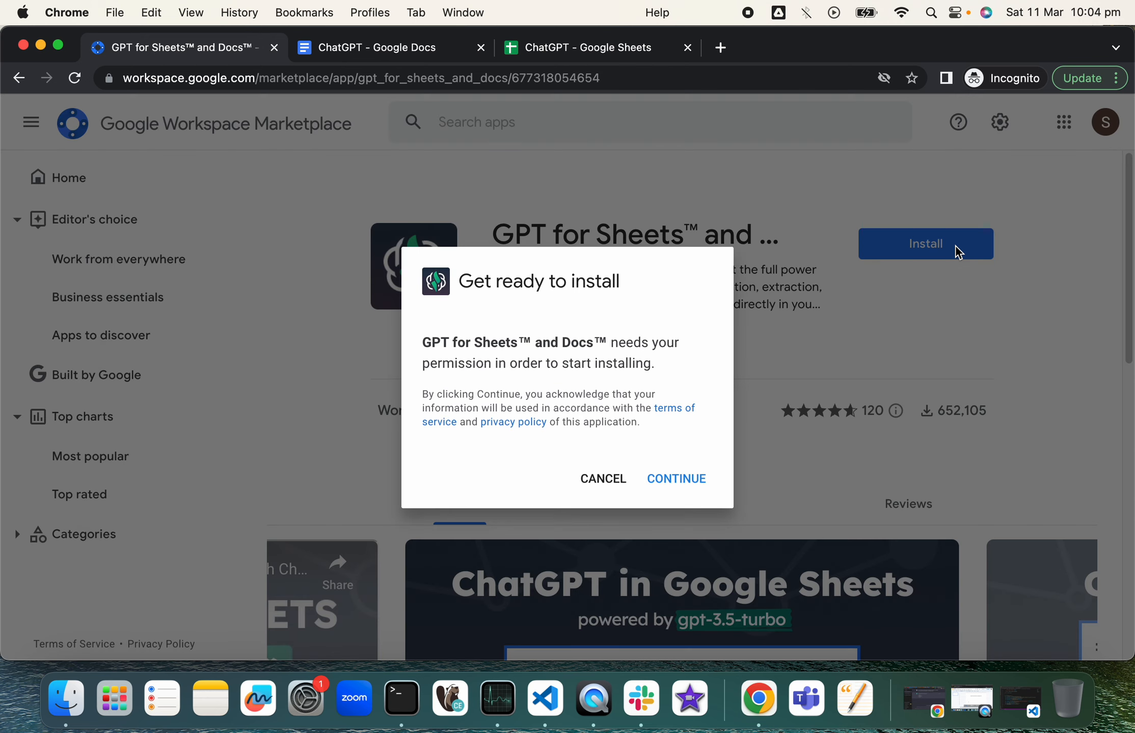
click(699, 481)
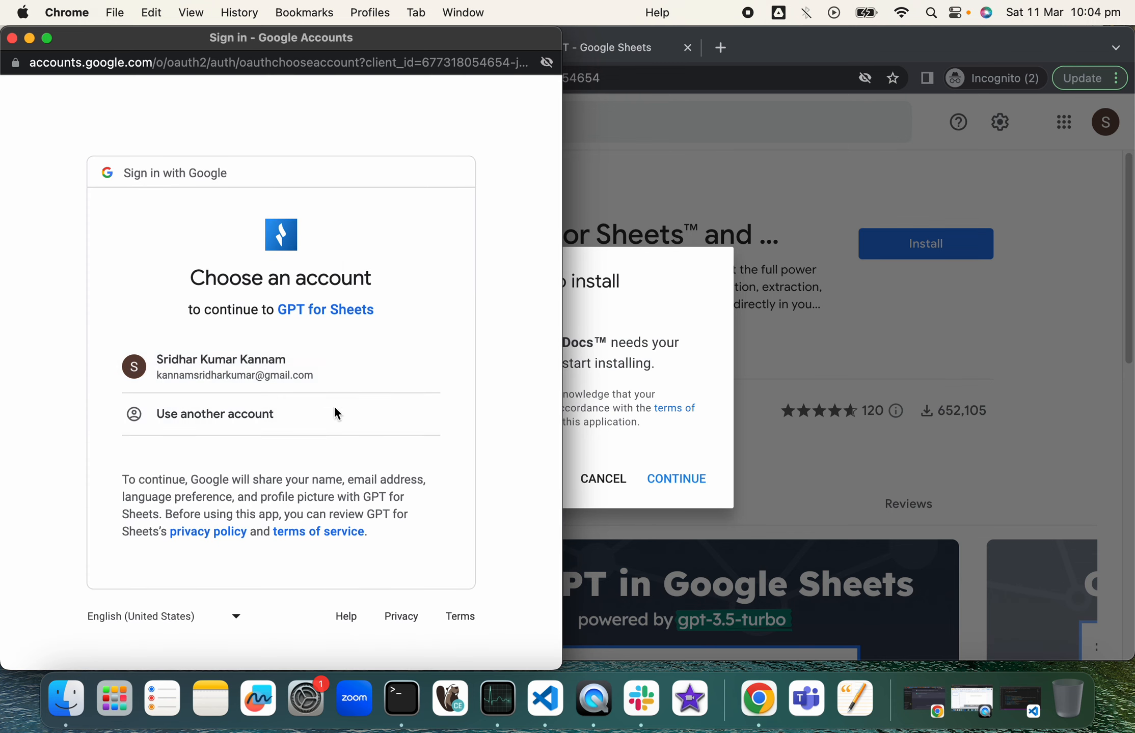
click(311, 372)
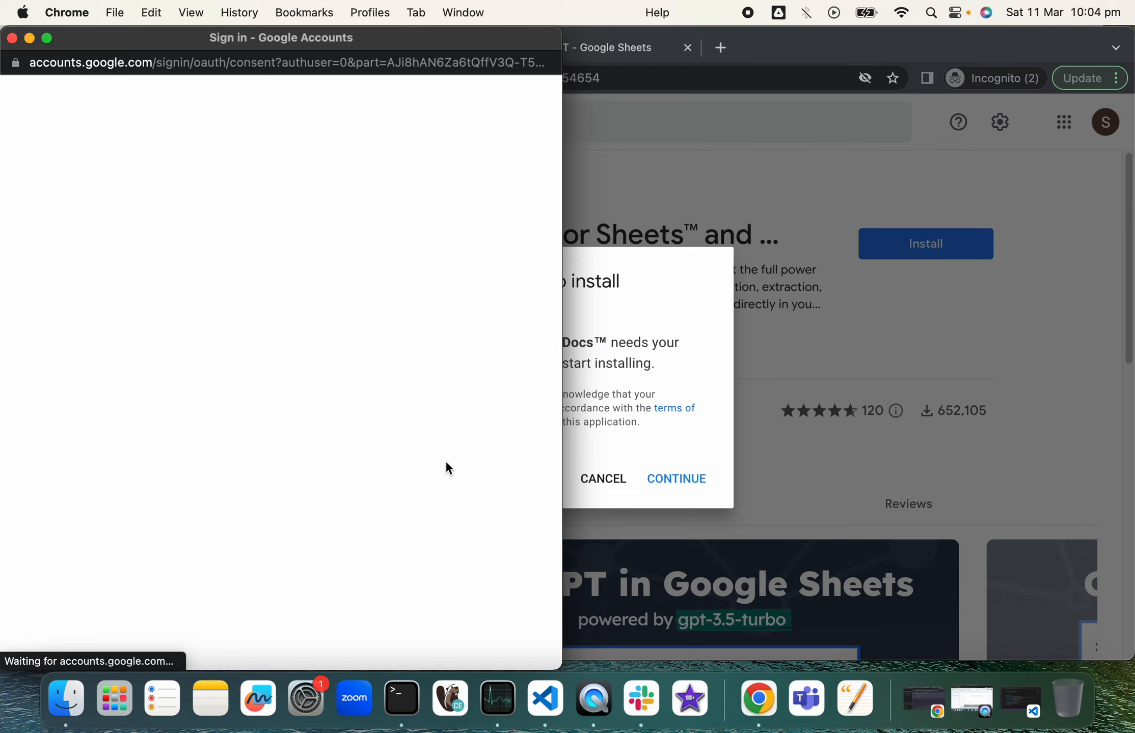
scroll(370, 500, down, 10)
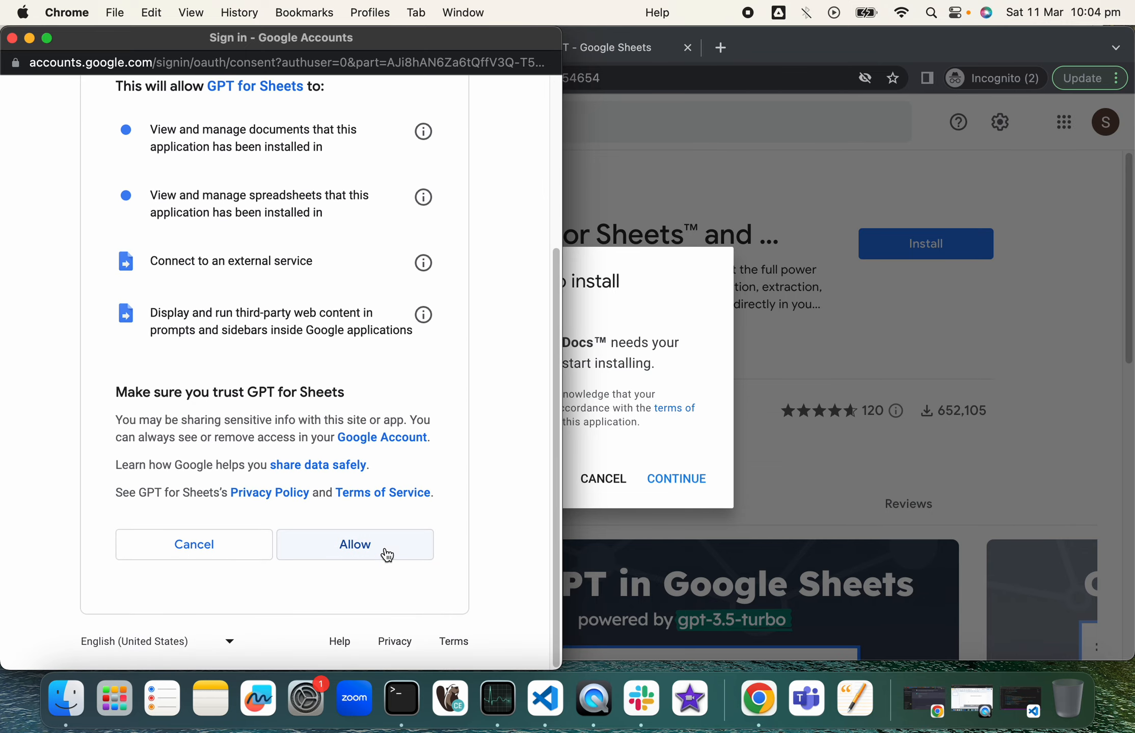
click(385, 554)
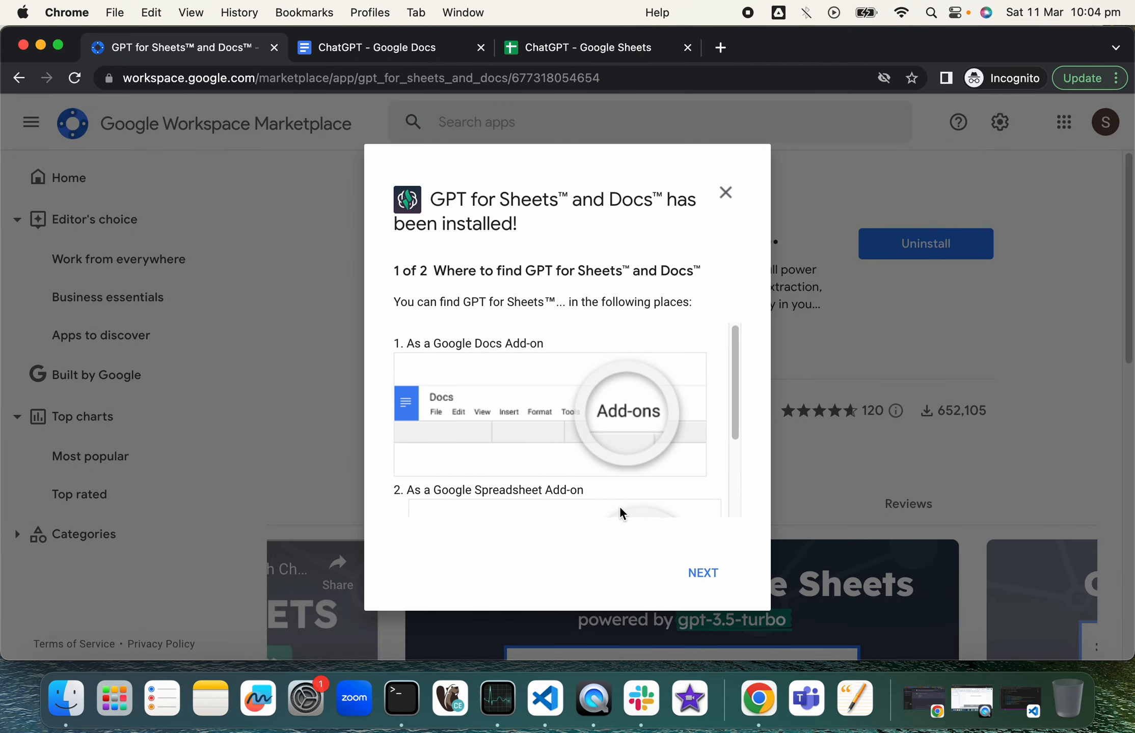
click(694, 572)
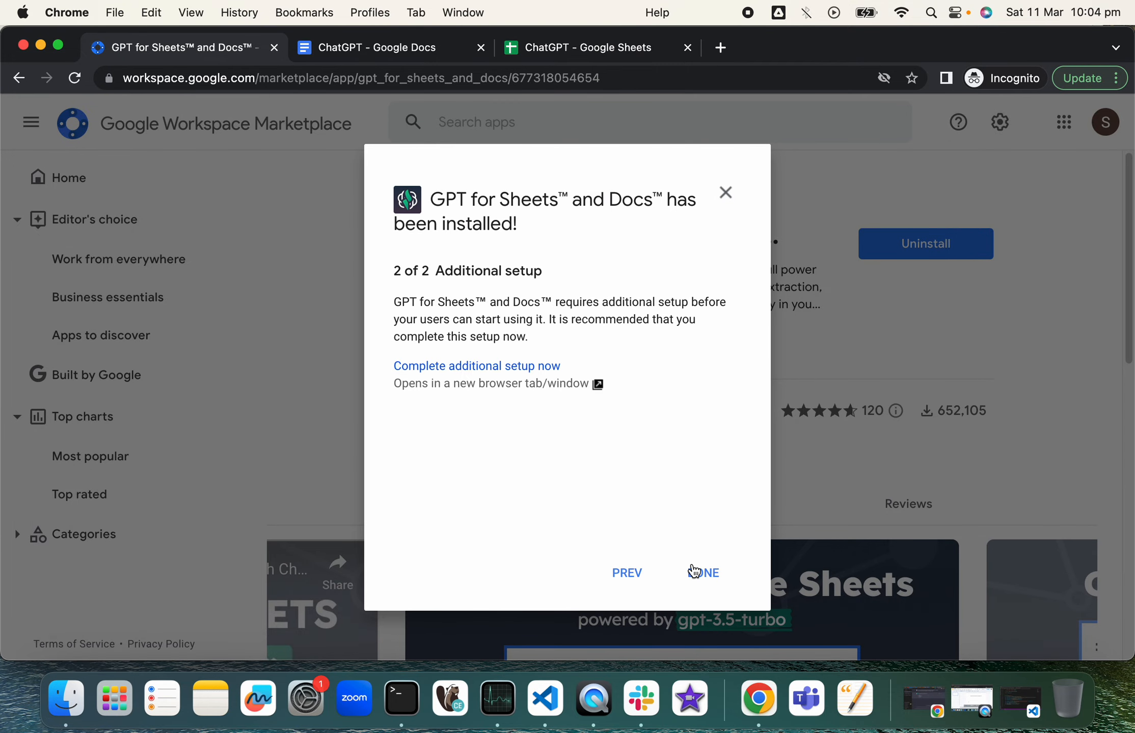
click(694, 571)
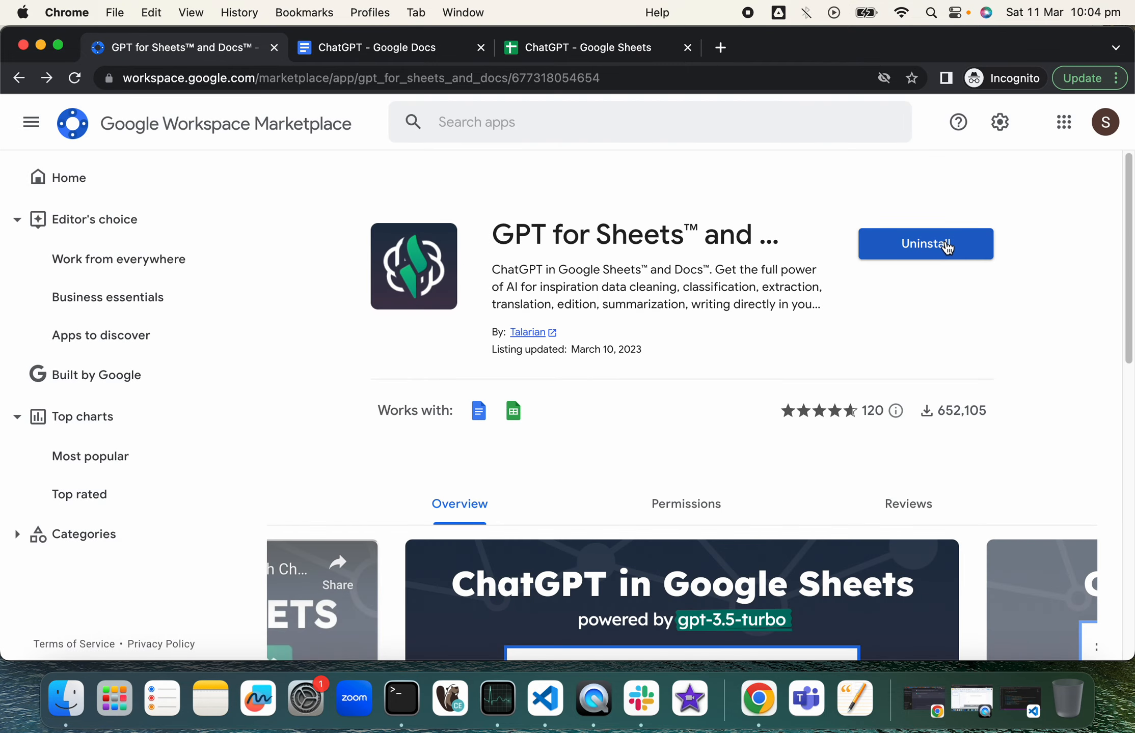
Step: Reload the ChatGPT document so GPT for Sheets™ and Docs™ appears under Extensions
click(384, 50)
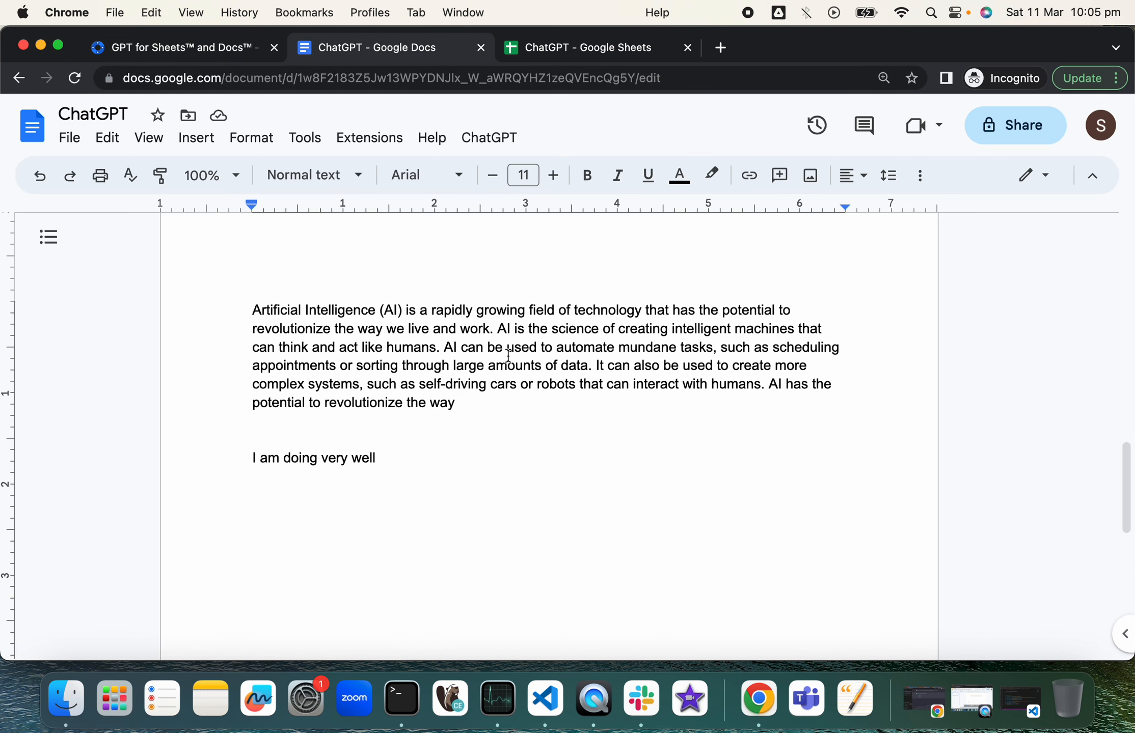
click(376, 145)
click(376, 145)
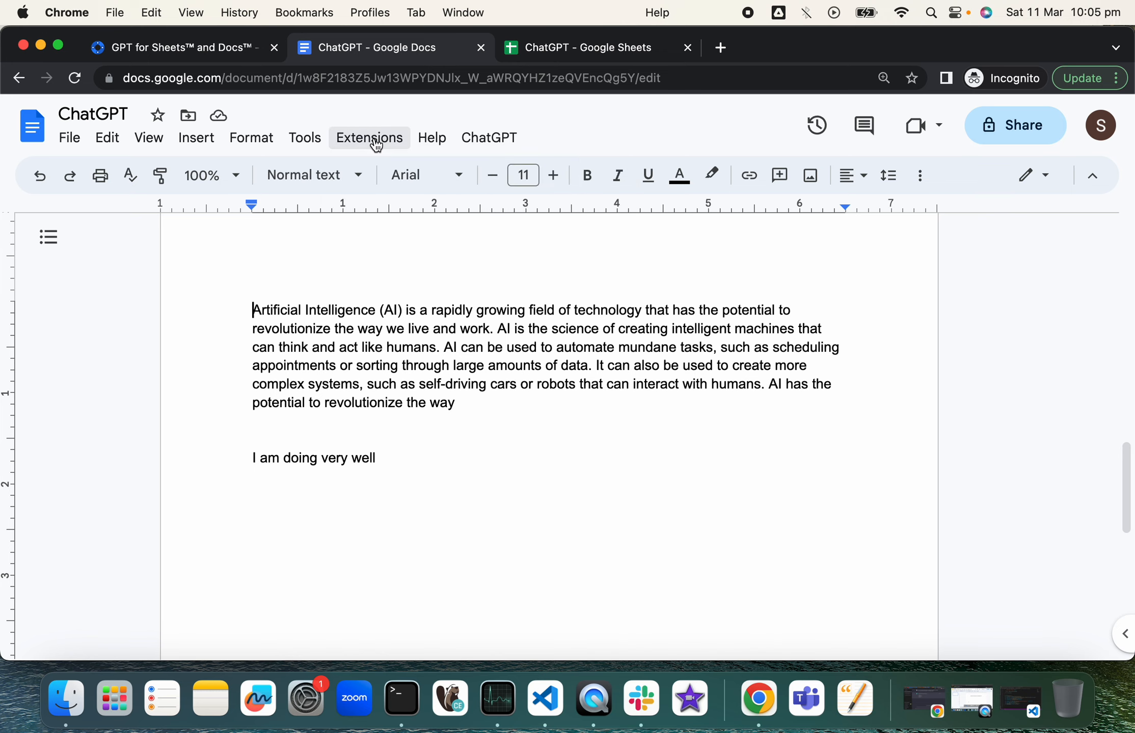
click(403, 78)
key(Return)
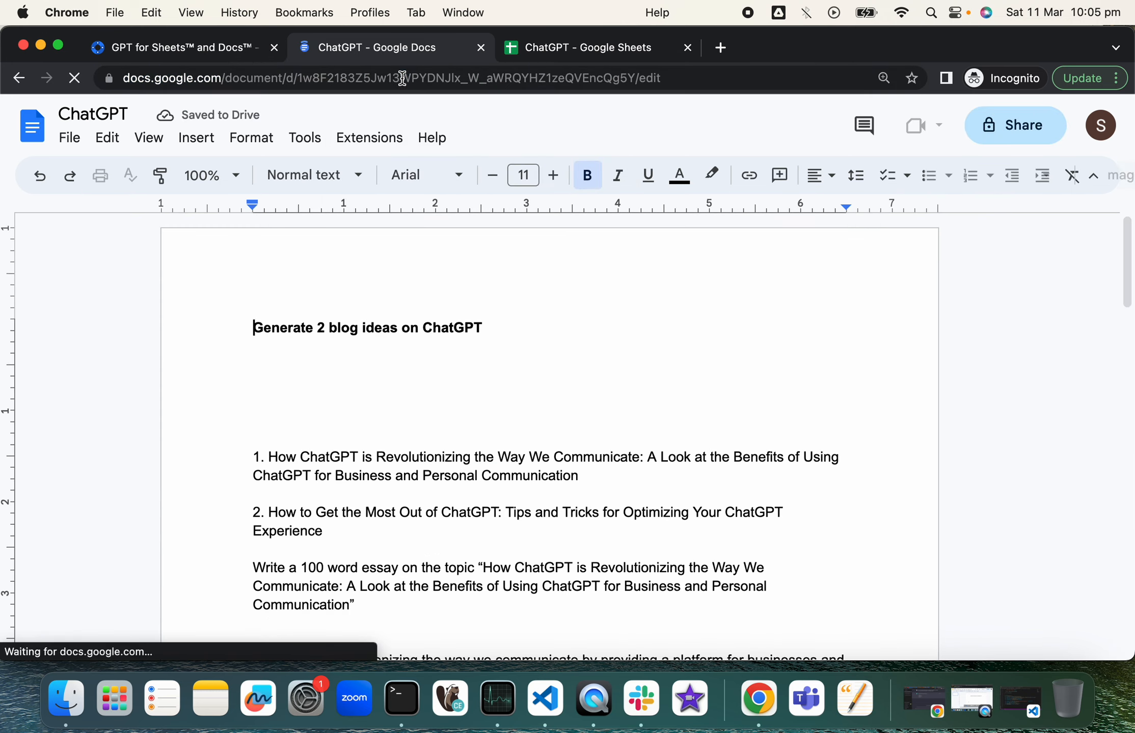
click(387, 141)
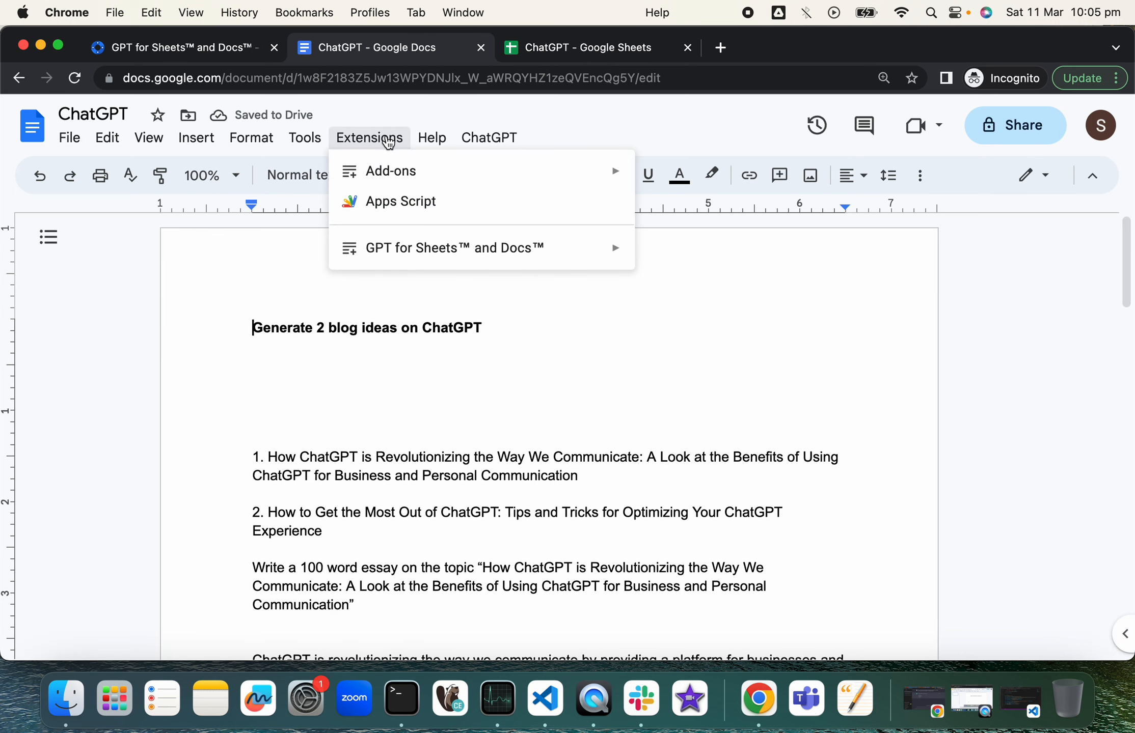
mouse_move(385, 255)
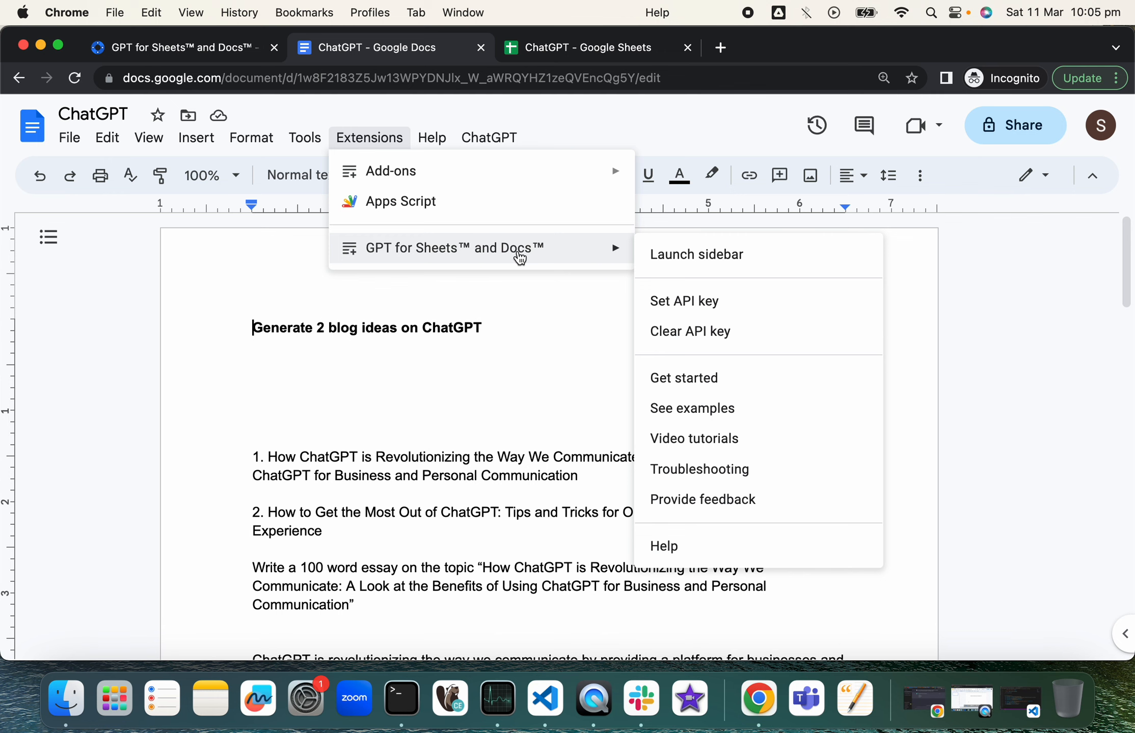
click(584, 50)
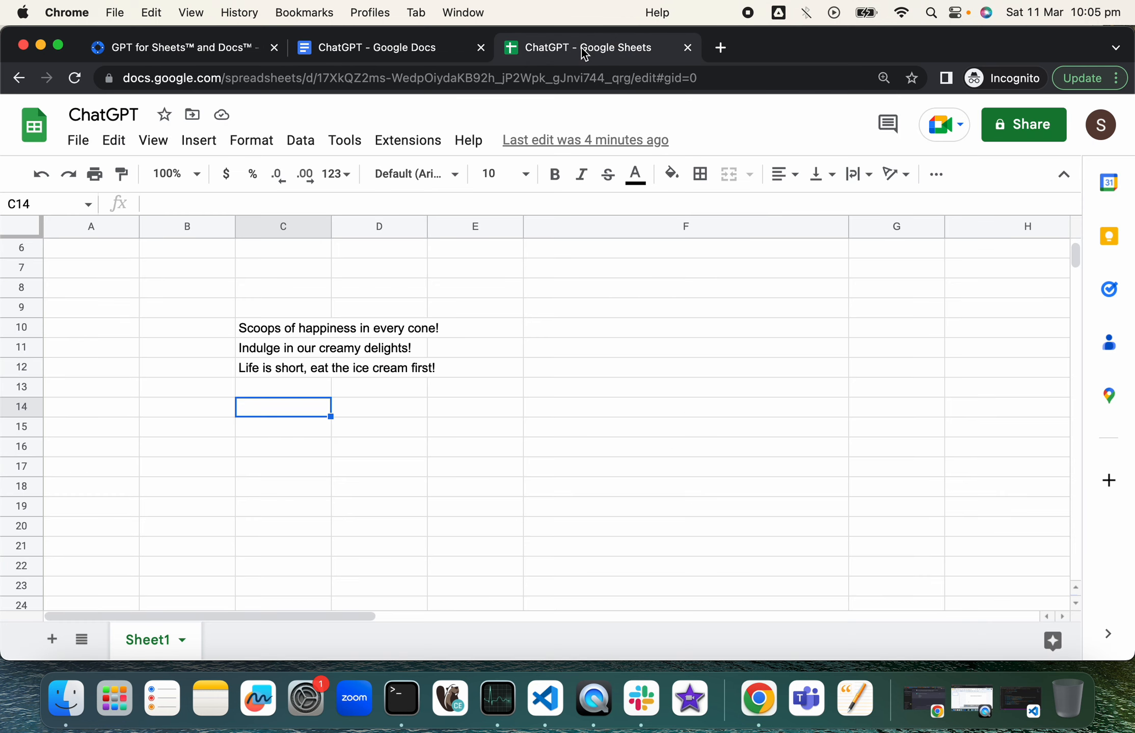
click(406, 141)
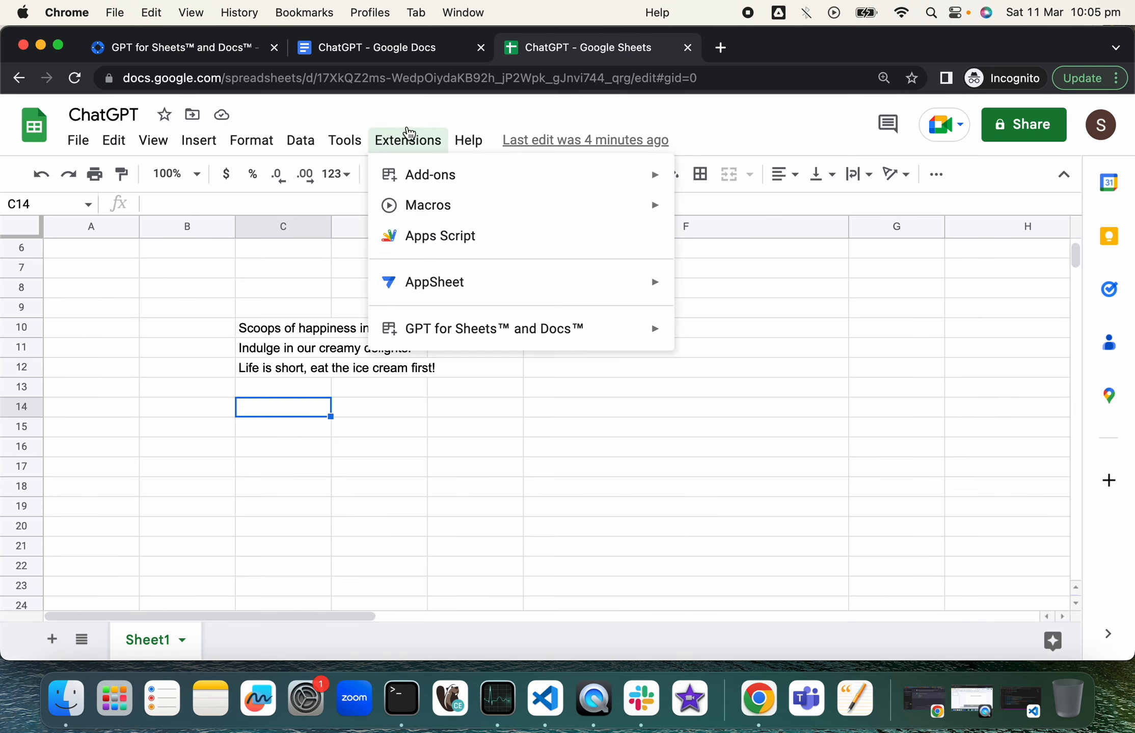
click(419, 145)
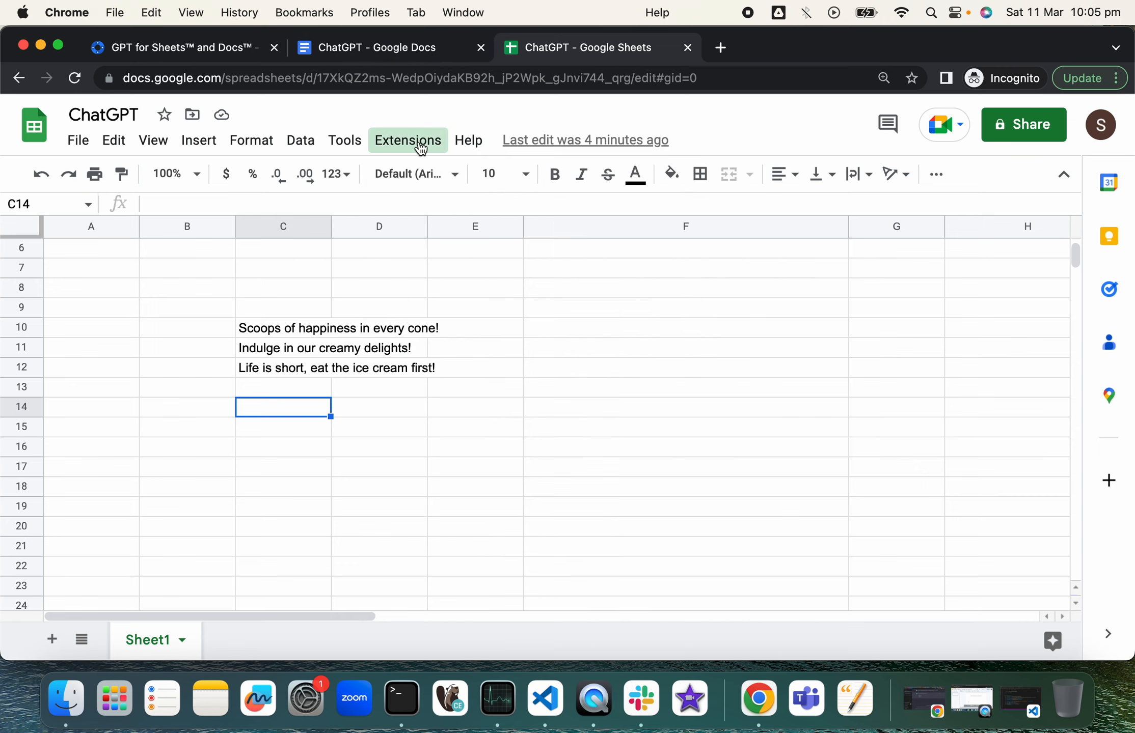
click(420, 148)
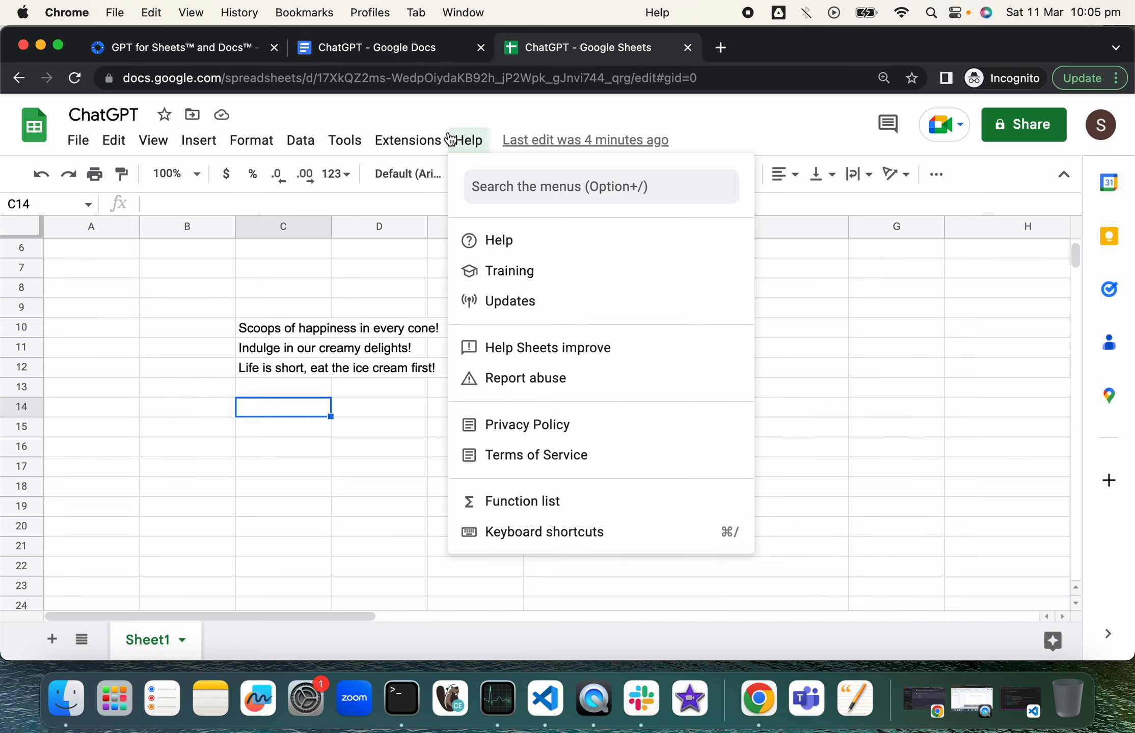
click(359, 55)
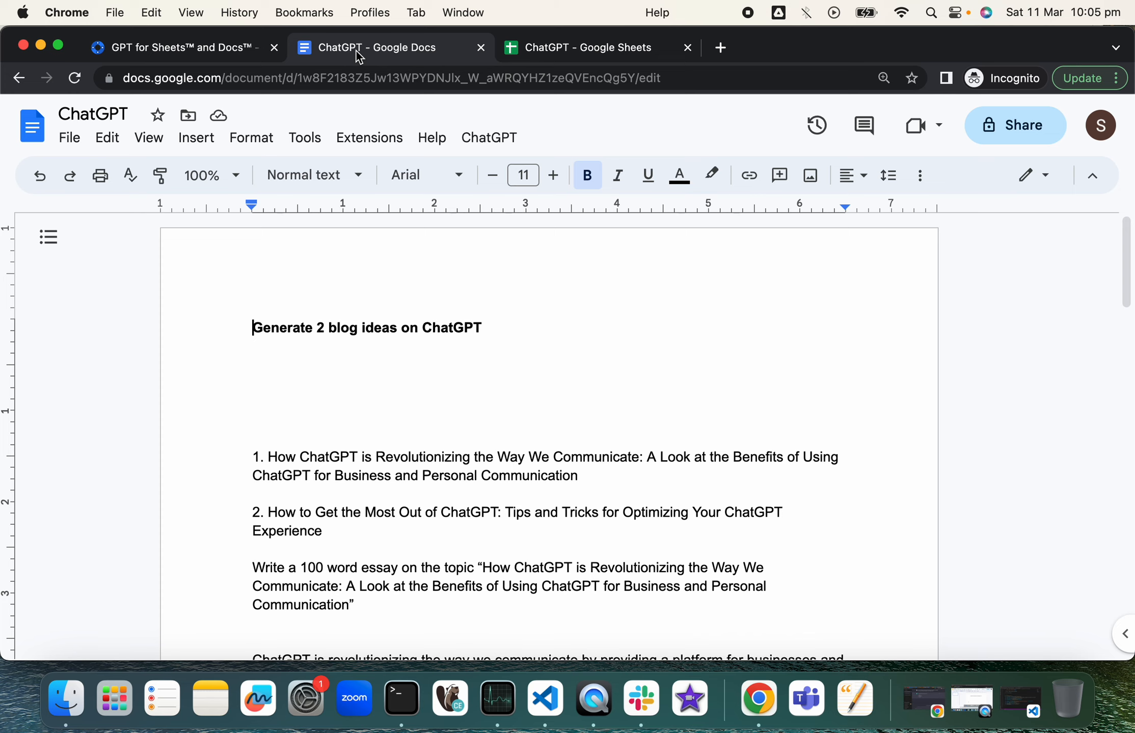
Step: With the cursor after 'I am doing very well', save the OpenAI API key in GPT for Sheets™ and Docs™
scroll(449, 365, down, 5)
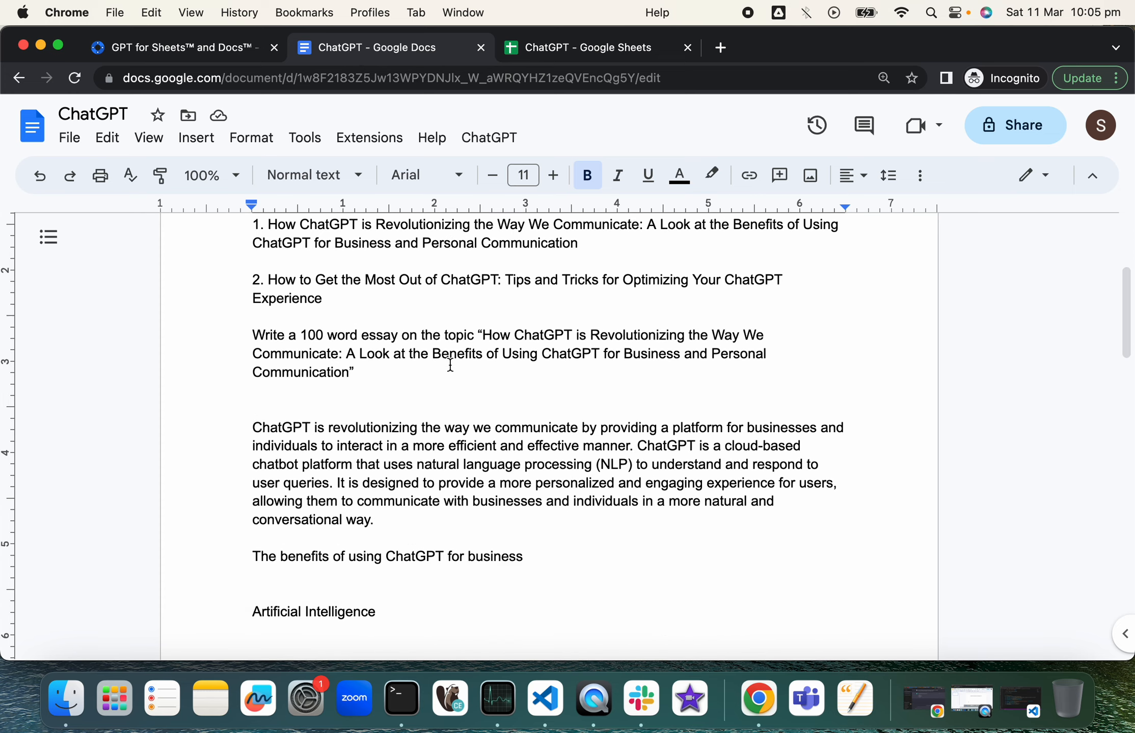
scroll(450, 365, down, 17)
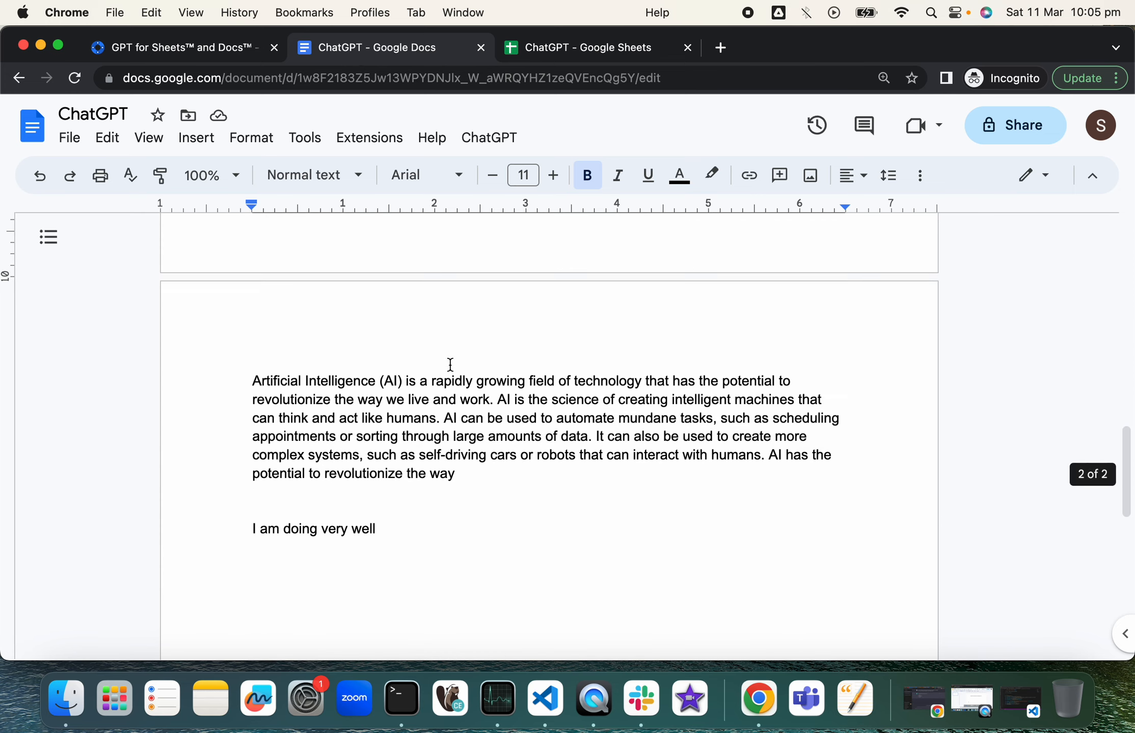
click(386, 351)
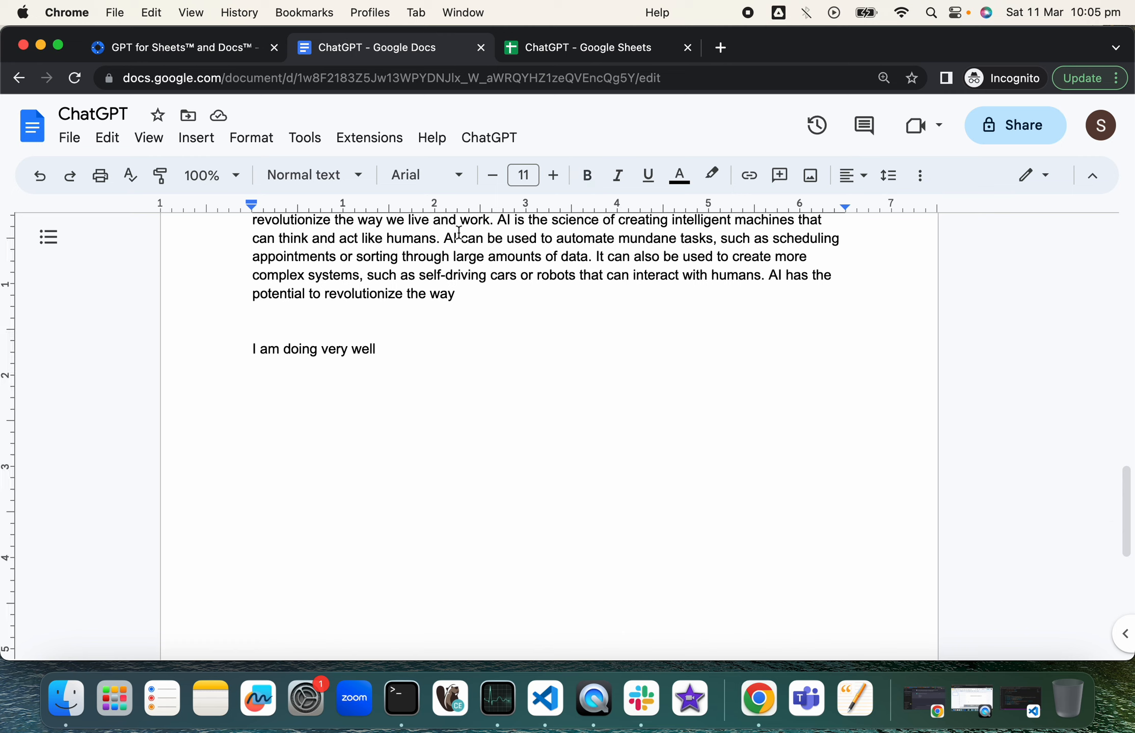
click(377, 148)
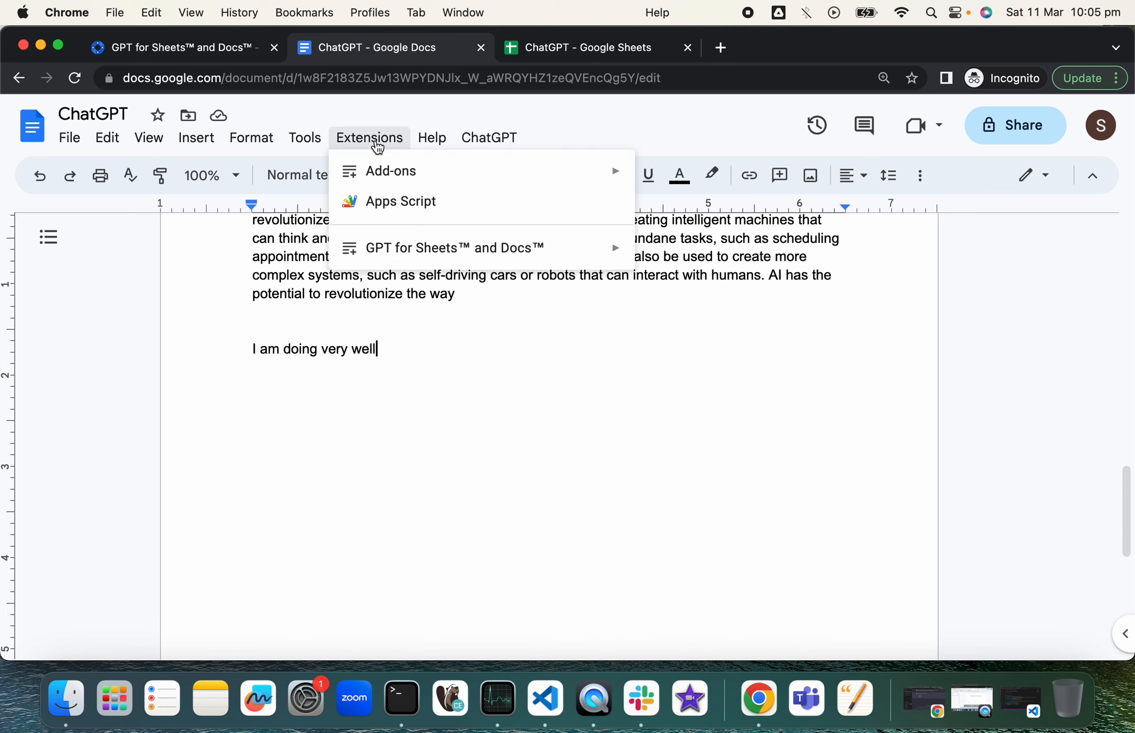
mouse_move(435, 257)
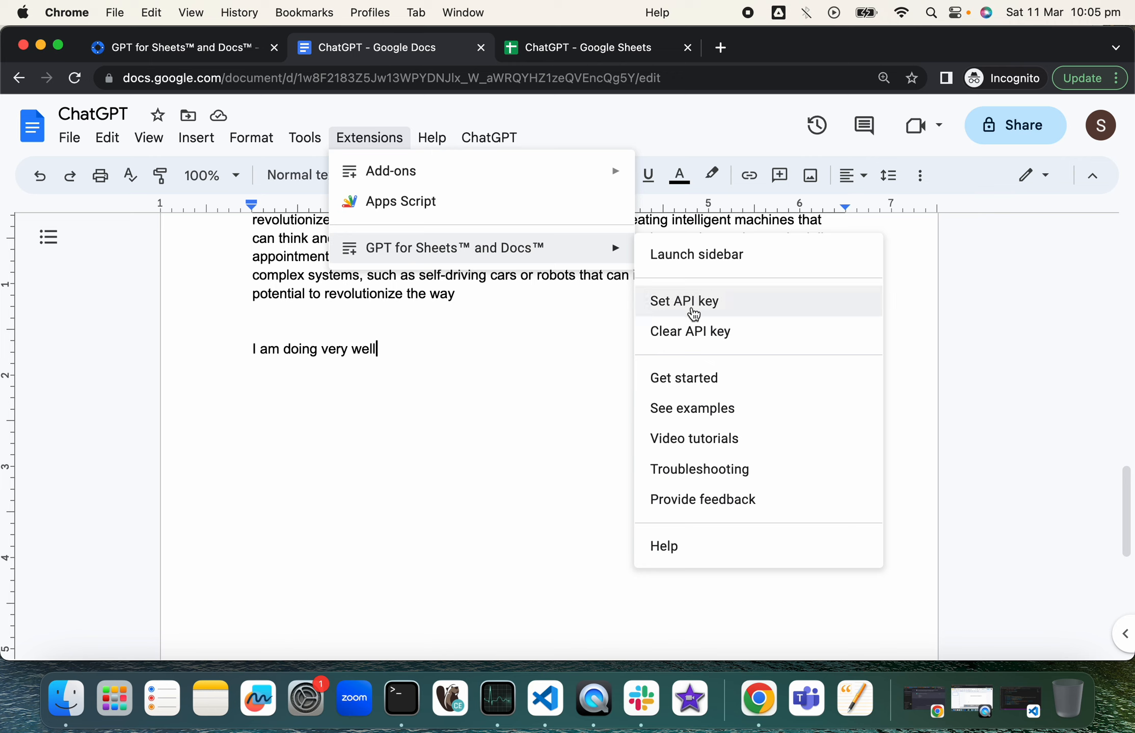
click(692, 312)
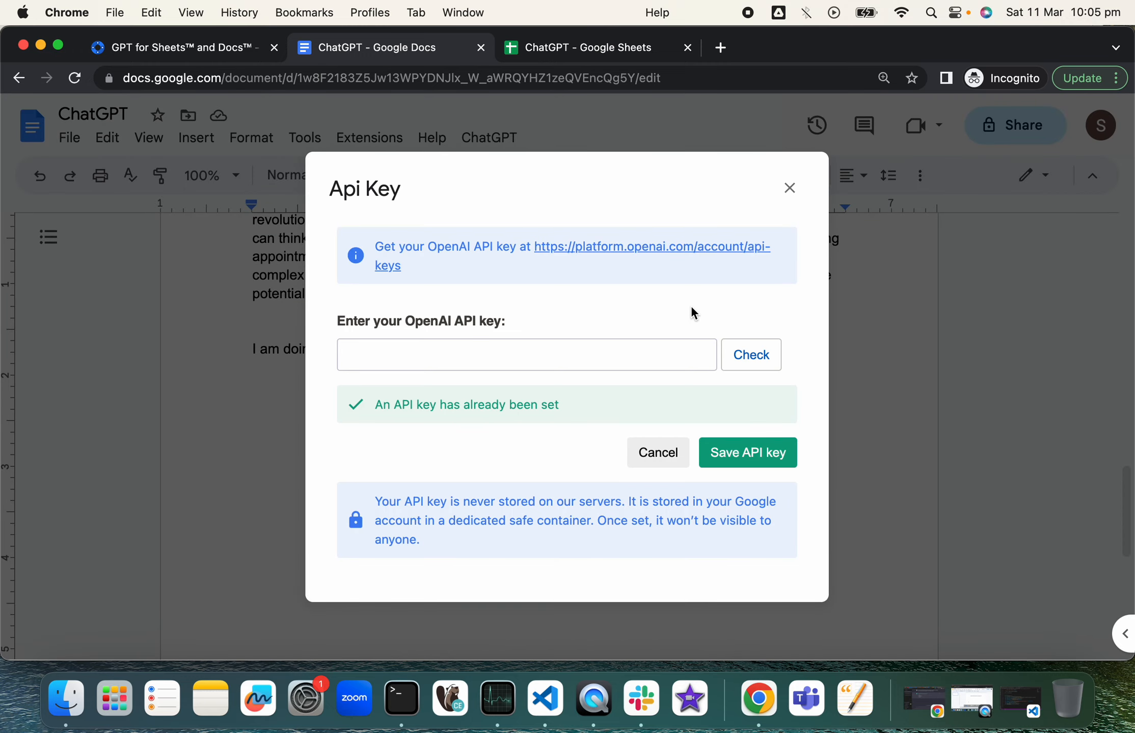
click(444, 355)
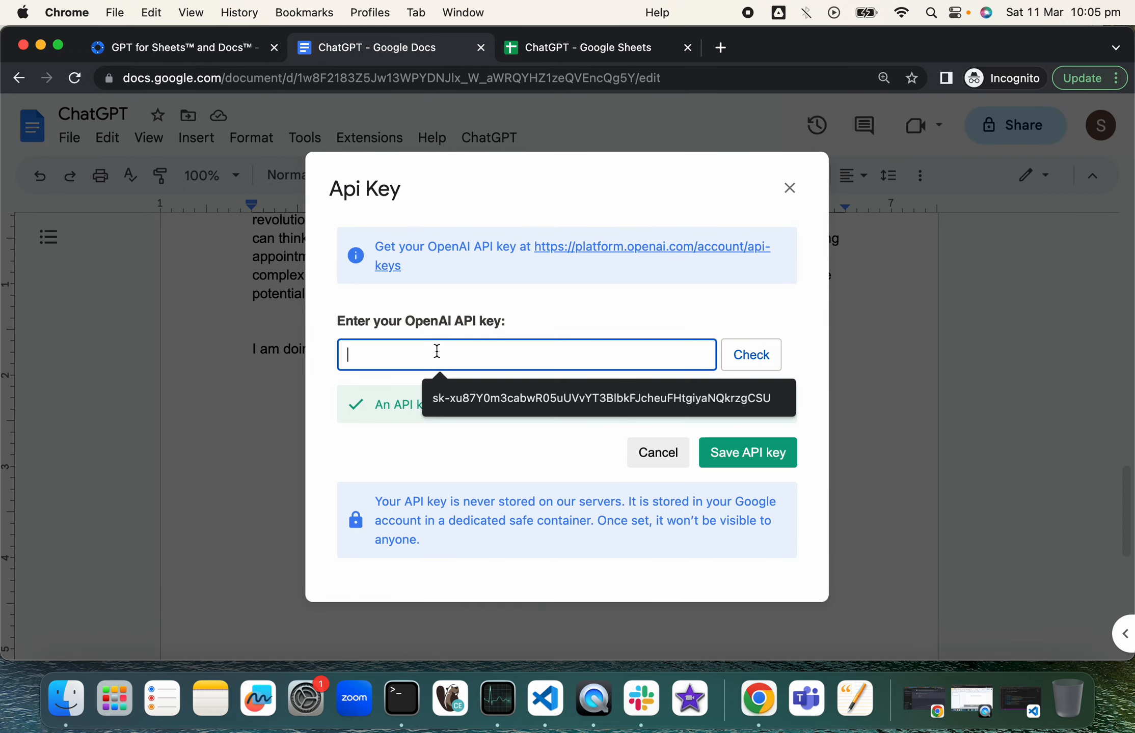
click(524, 398)
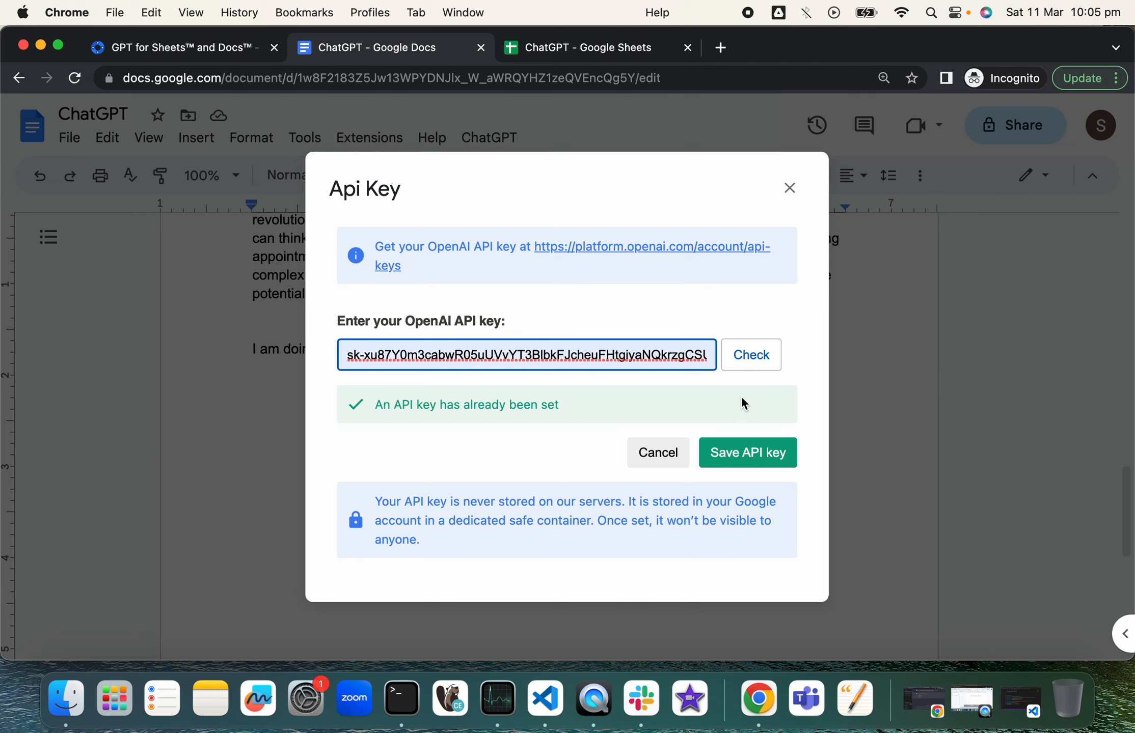
click(746, 461)
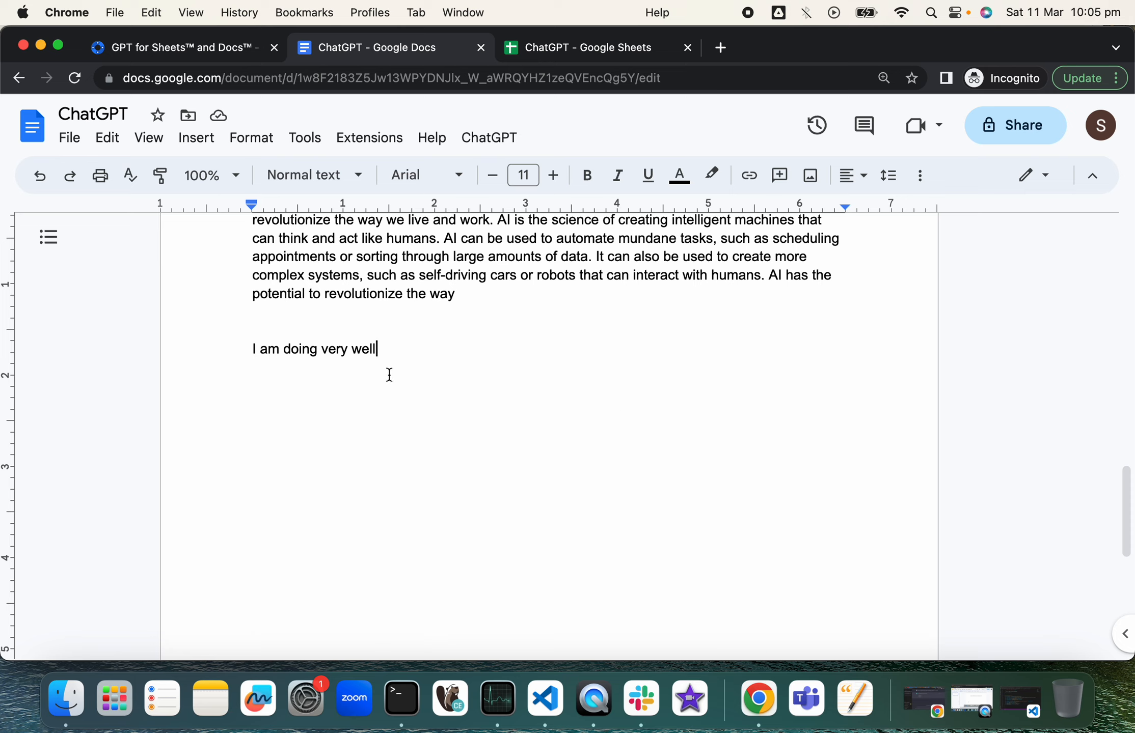
Step: Launch the GPT for Sheets™ and Docs™ sidebar and expand its Choose an action list
click(386, 144)
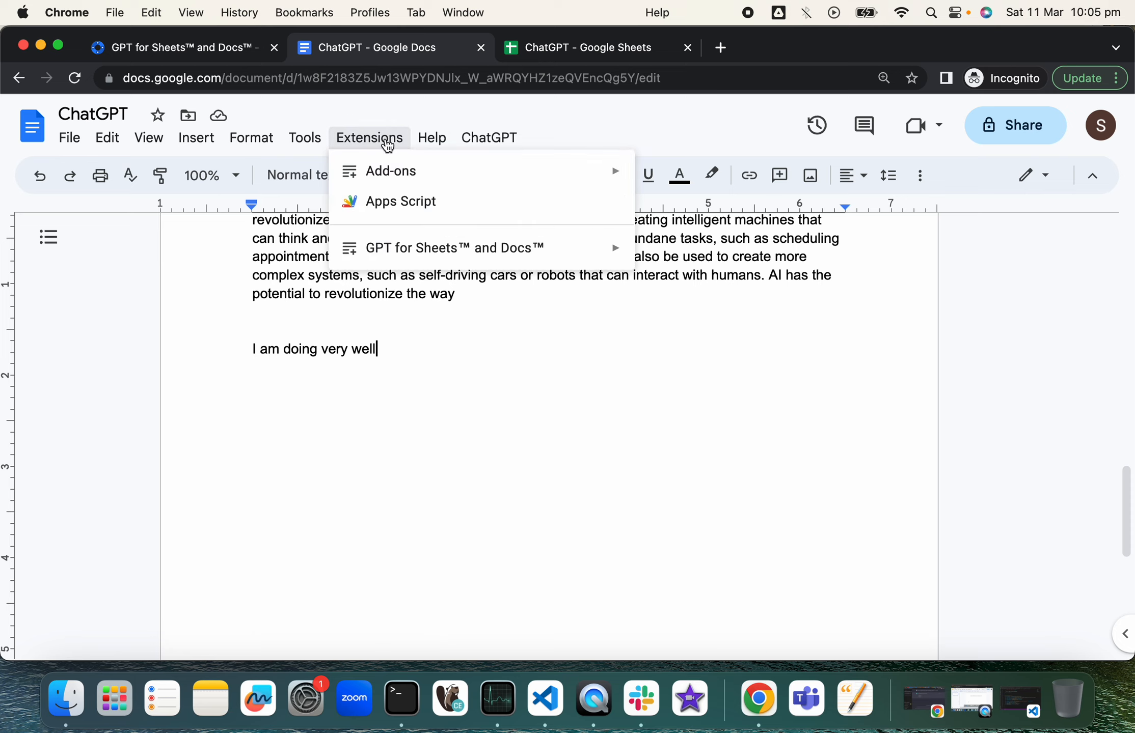
mouse_move(461, 256)
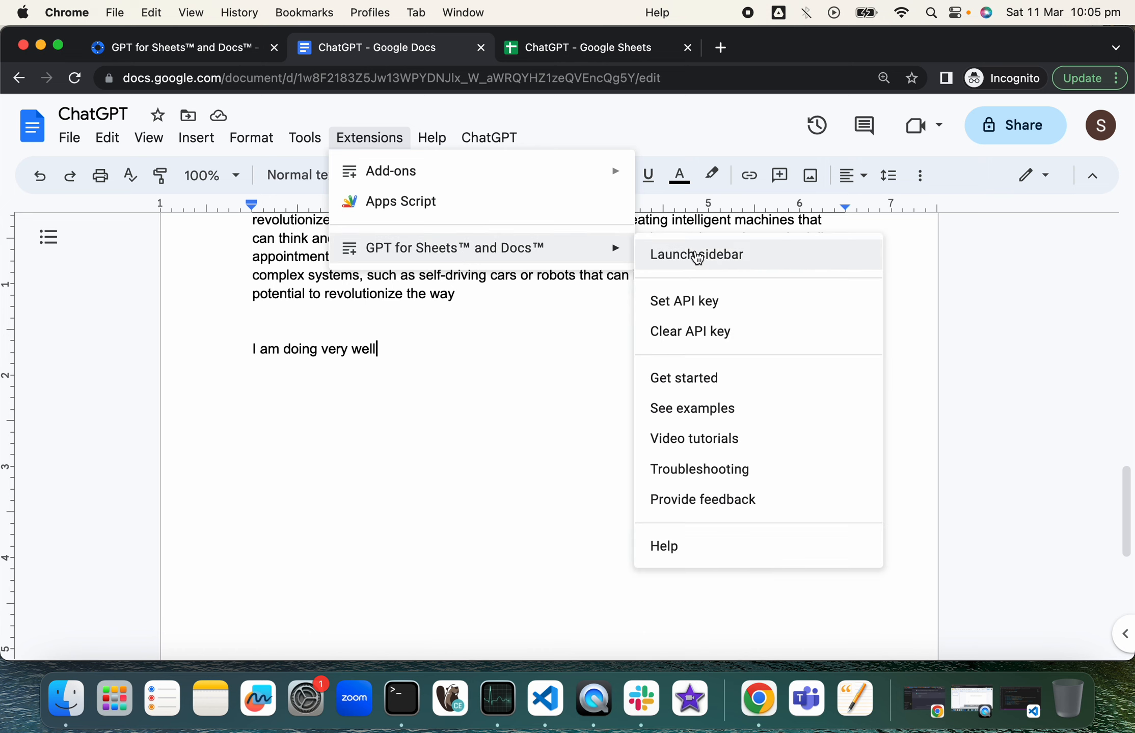
click(712, 261)
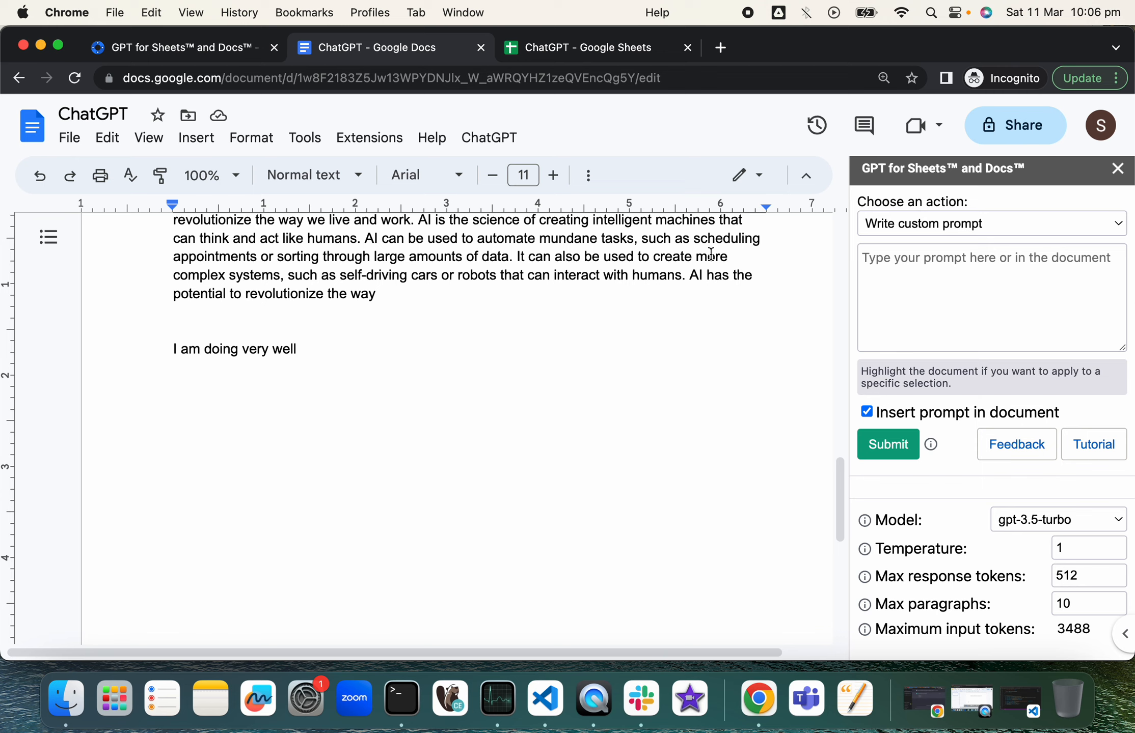
click(1068, 234)
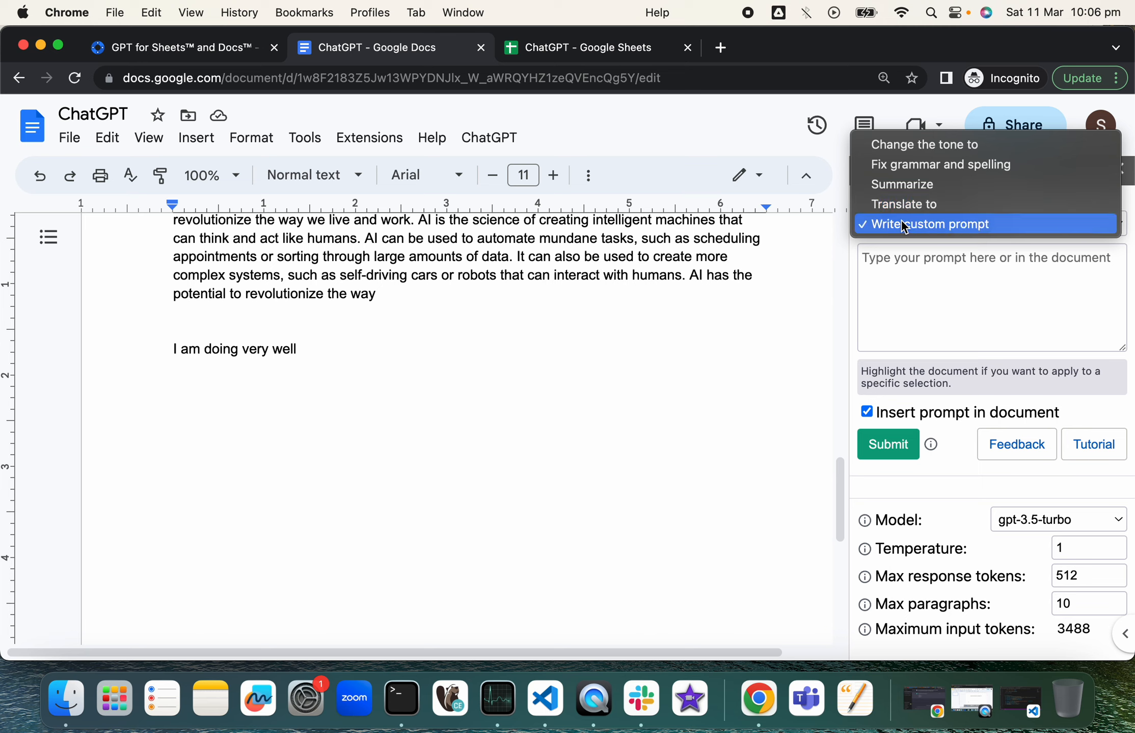
Step: Translate the line 'I am doing very well' to Spanish, inserting 'Estoy muy bien.' below it
click(944, 206)
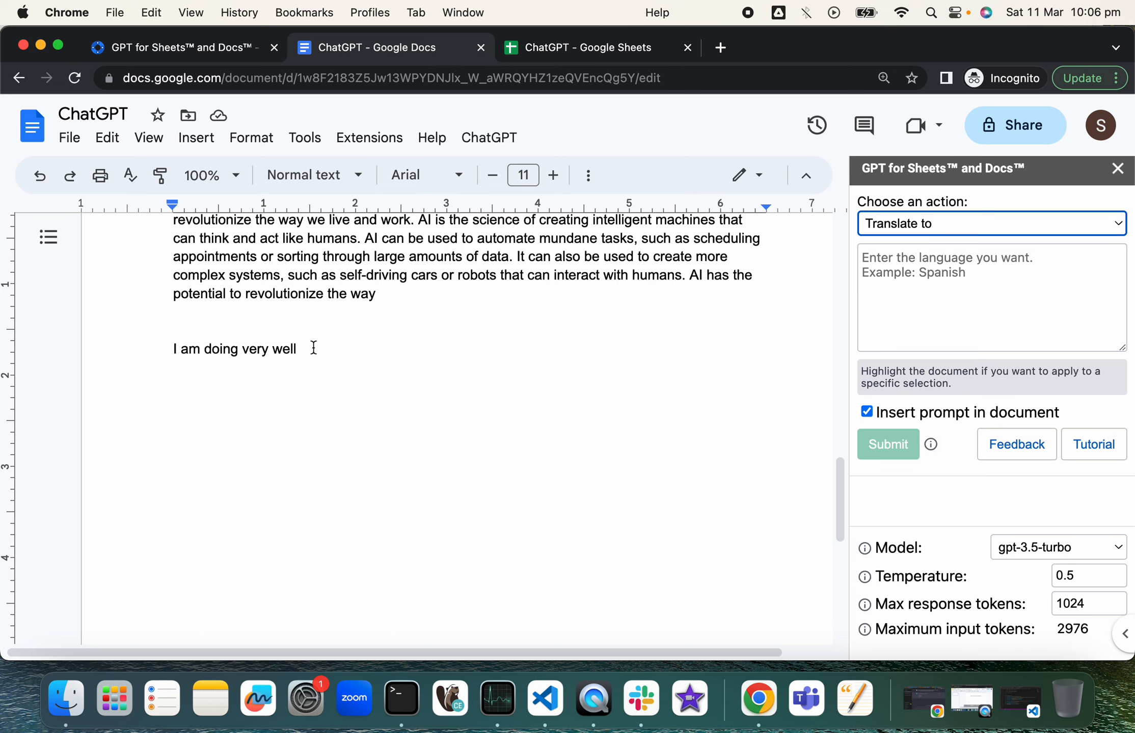
click(876, 268)
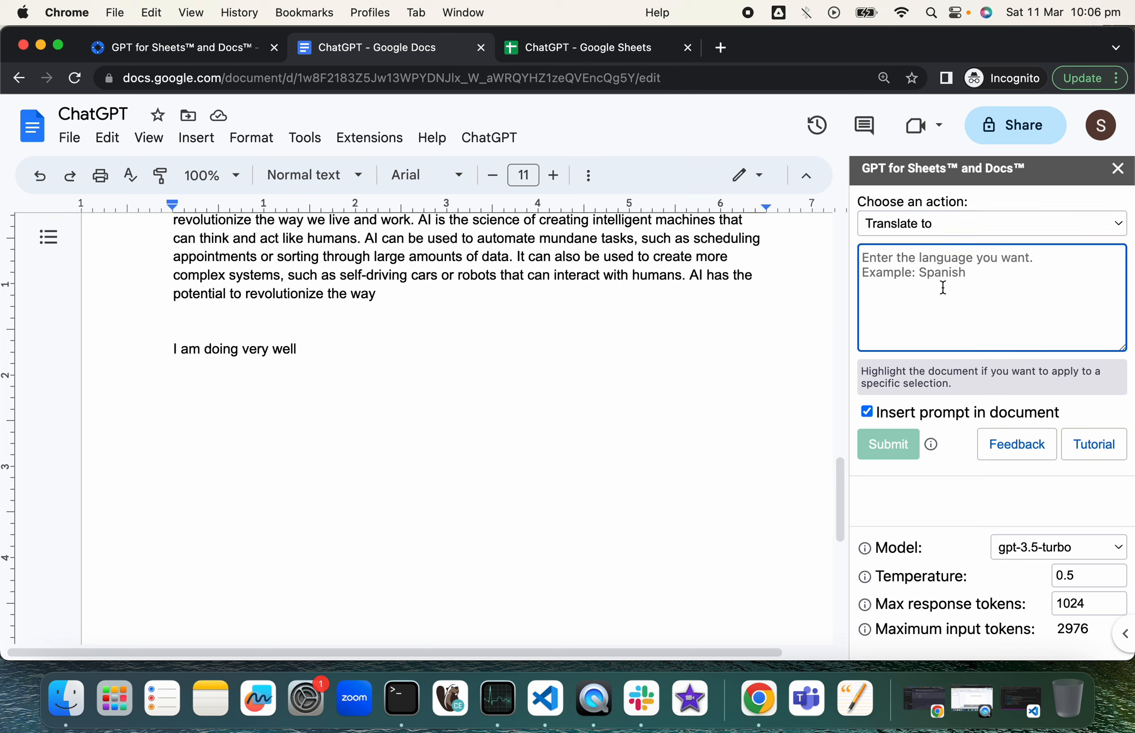
text(Sp)
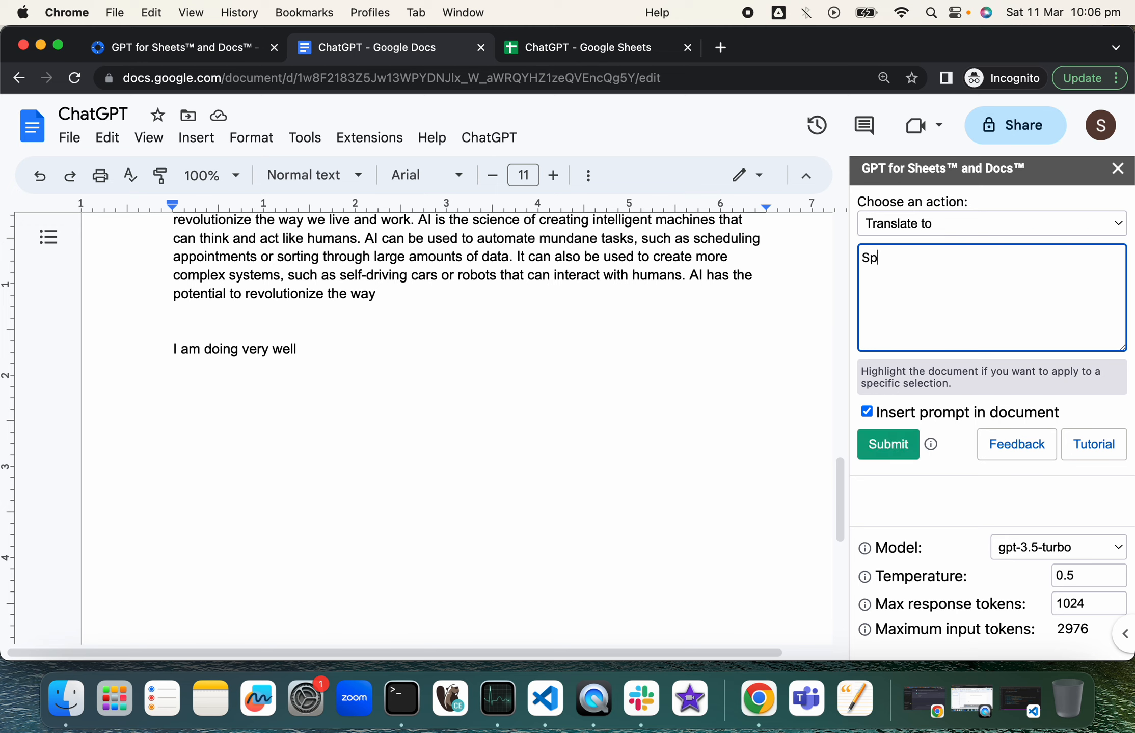
text(anish)
triple_click(240, 355)
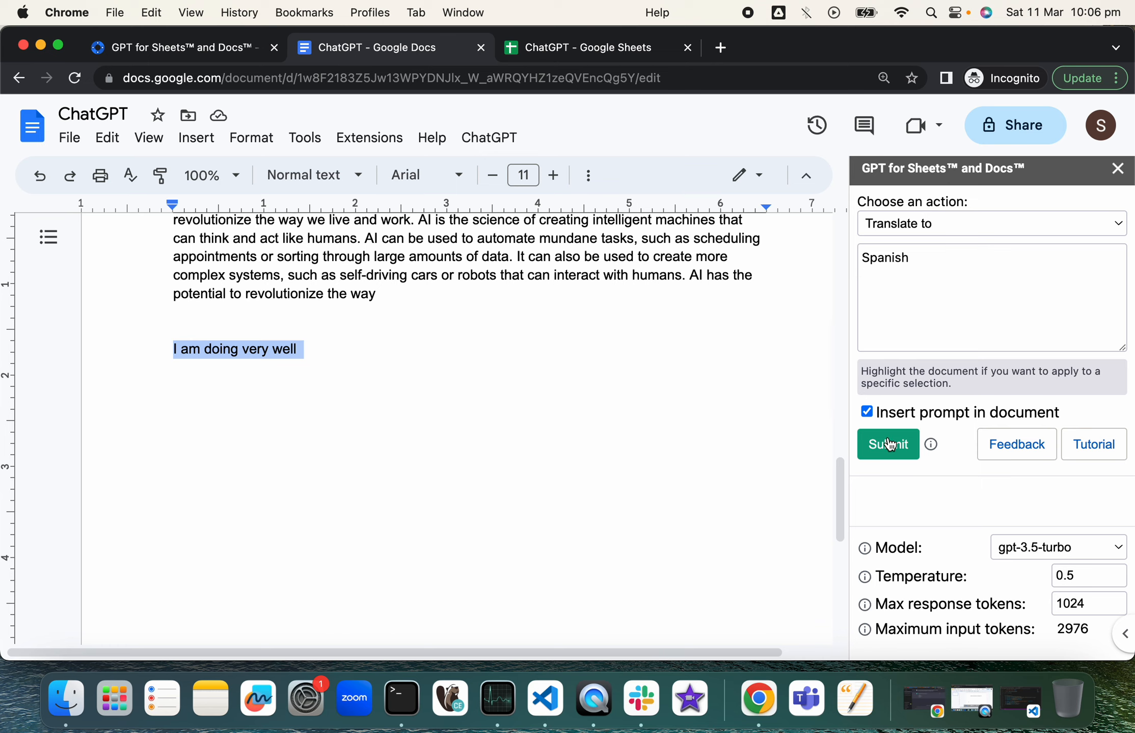
click(871, 422)
click(868, 414)
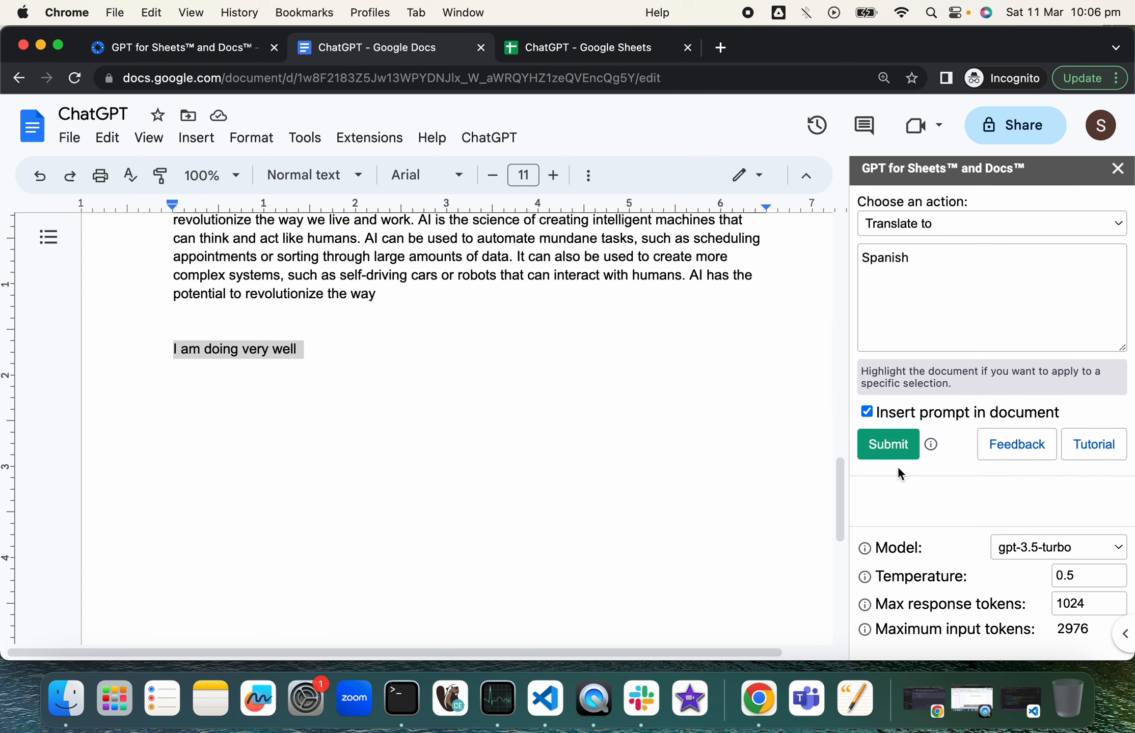
click(888, 448)
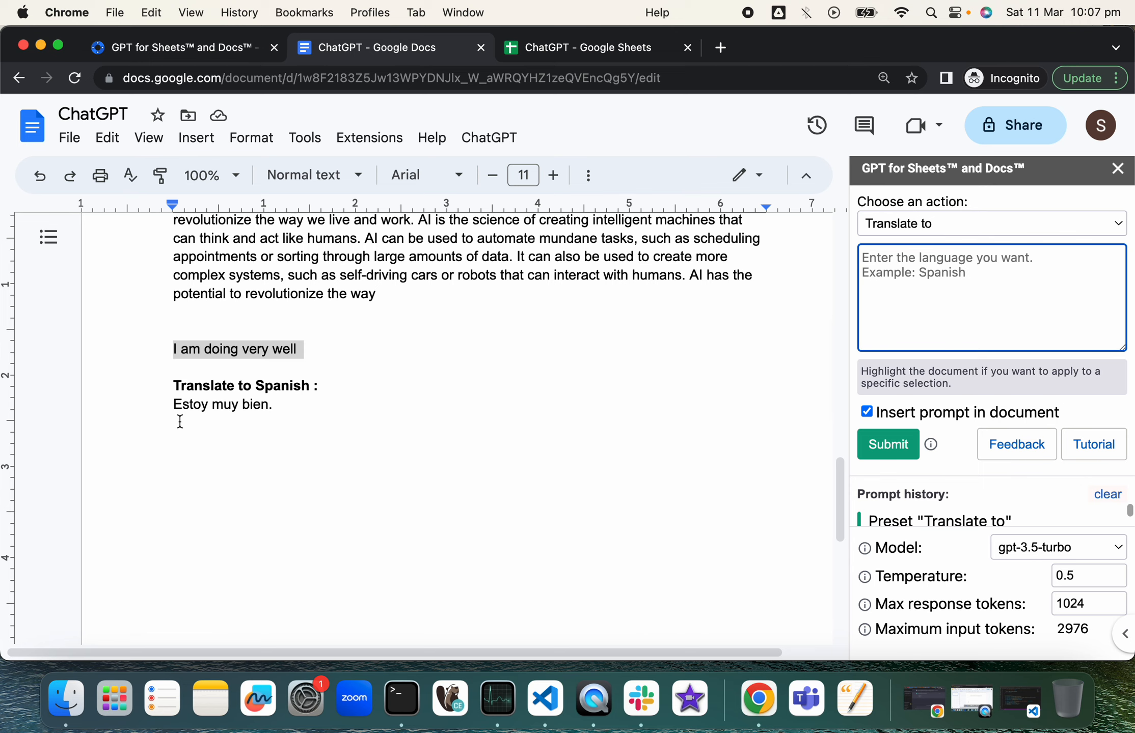
scroll(617, 298, up, 2)
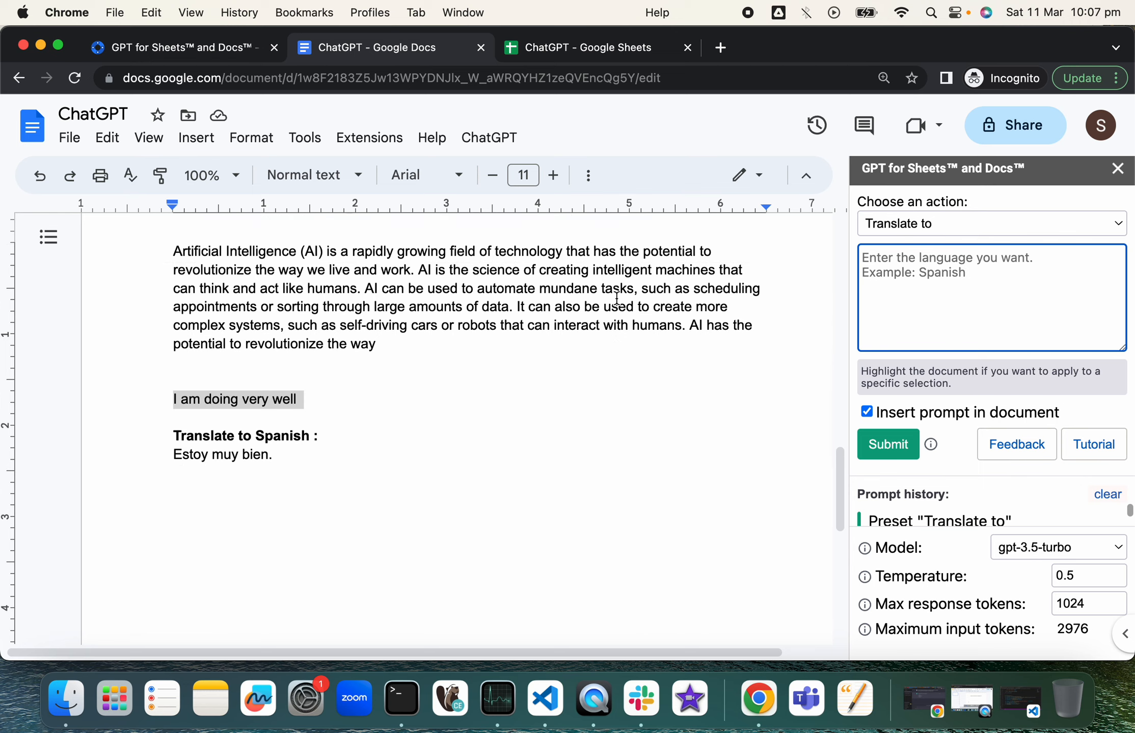
scroll(617, 298, up, 2)
Step: Select the Artificial Intelligence paragraph and submit the custom prompt 'Summarise the text in just 20 words'
click(175, 303)
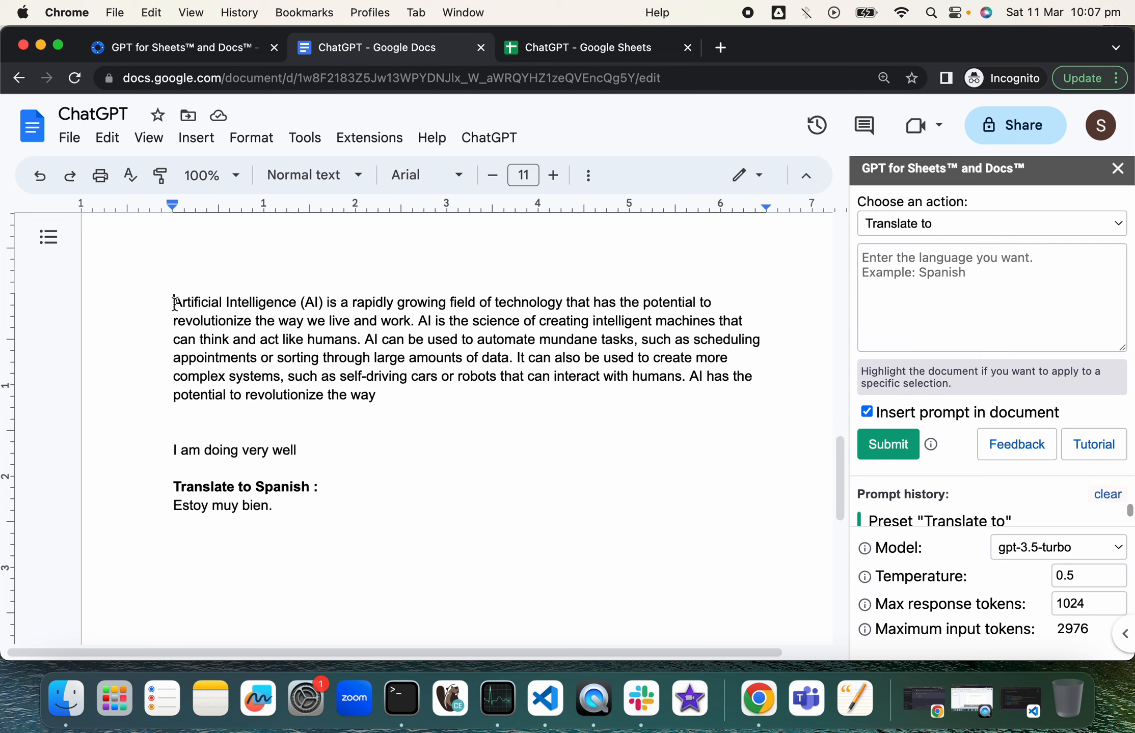
drag(175, 303, 413, 398)
key(super+c)
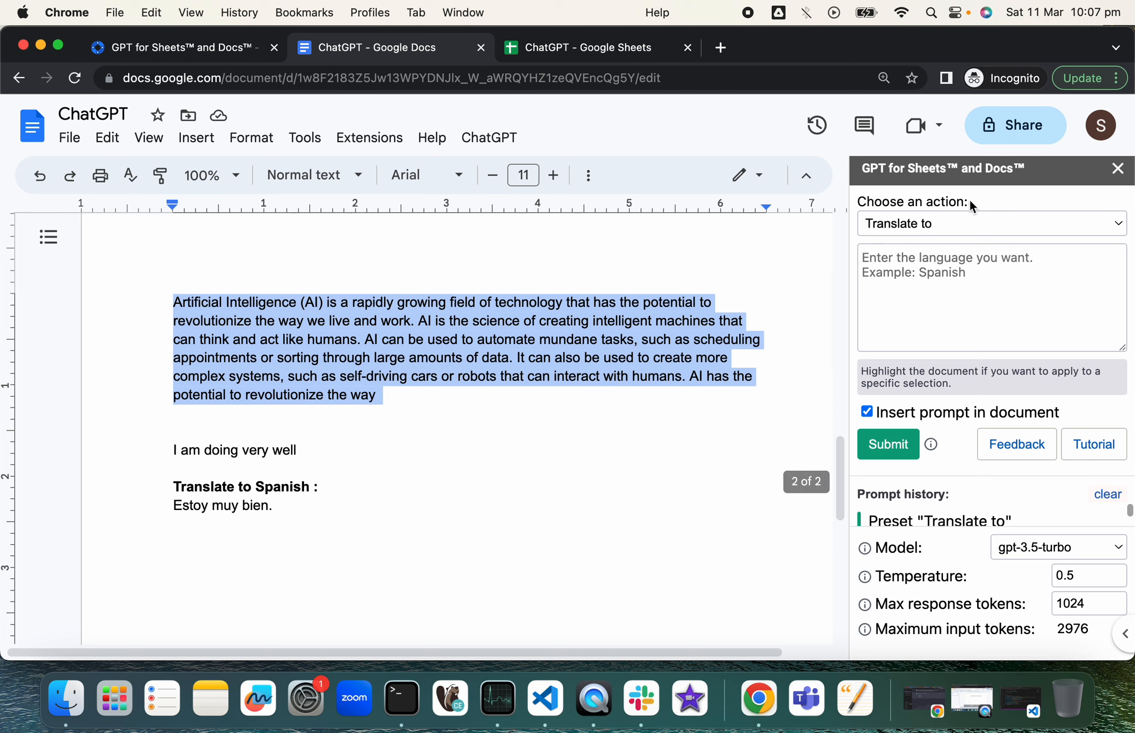
click(931, 227)
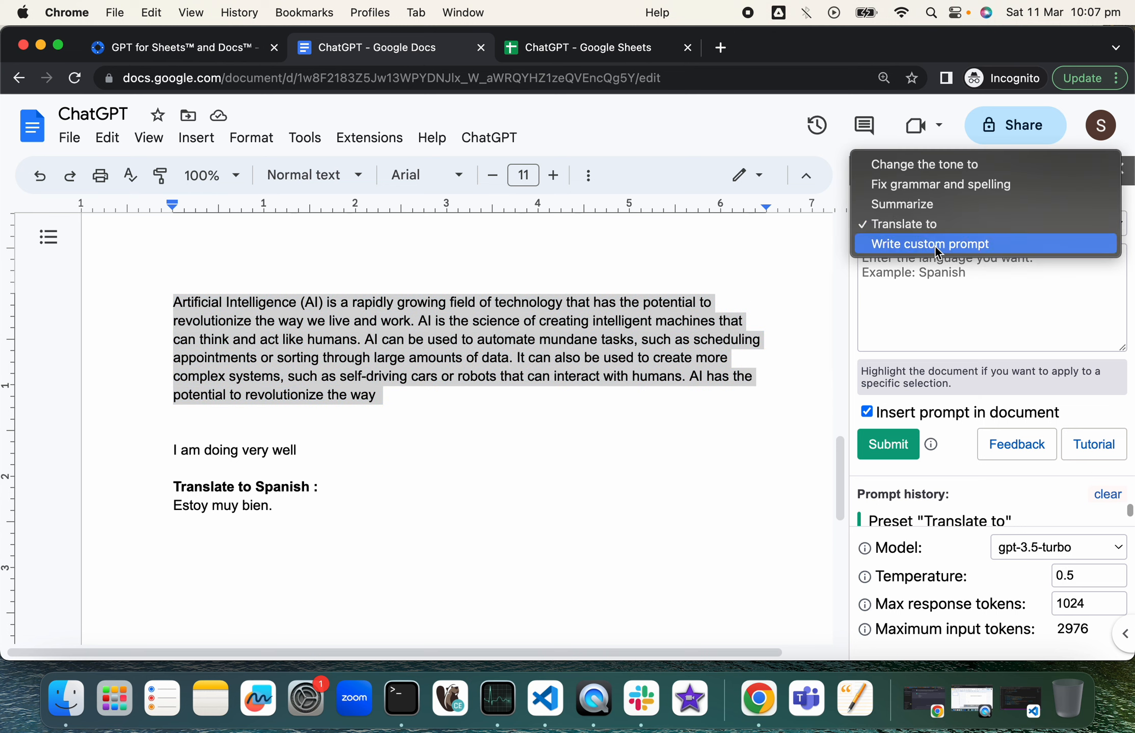
click(935, 246)
click(899, 260)
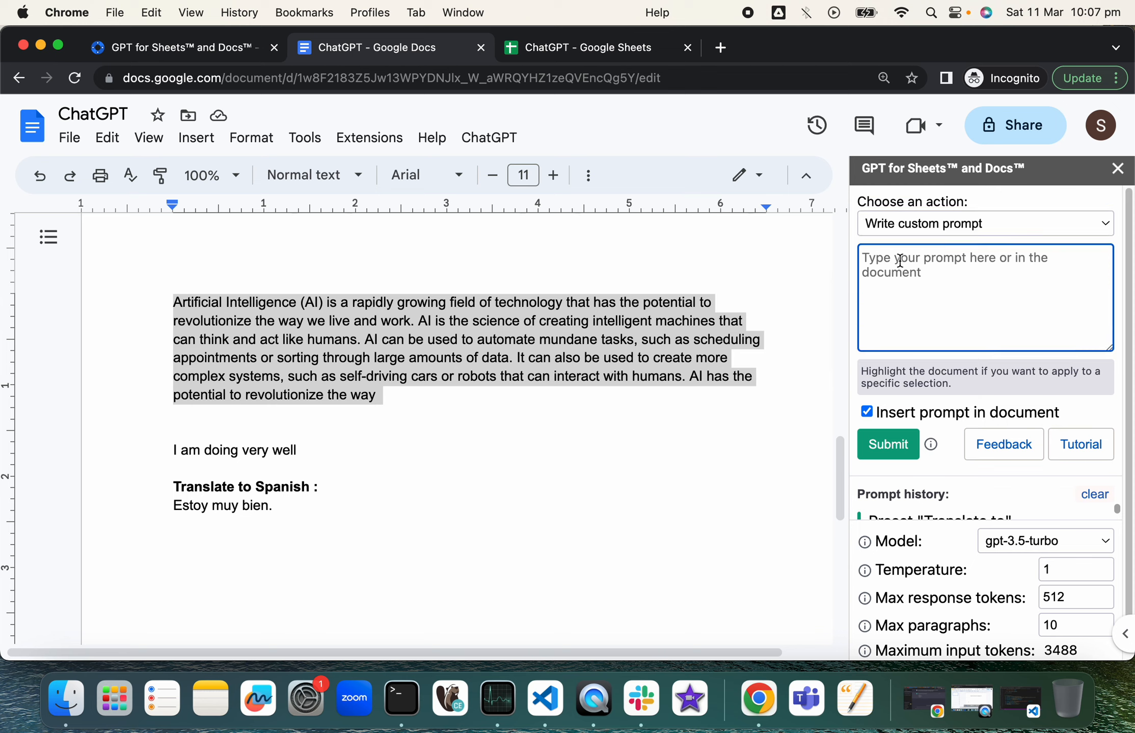
text(Summaris)
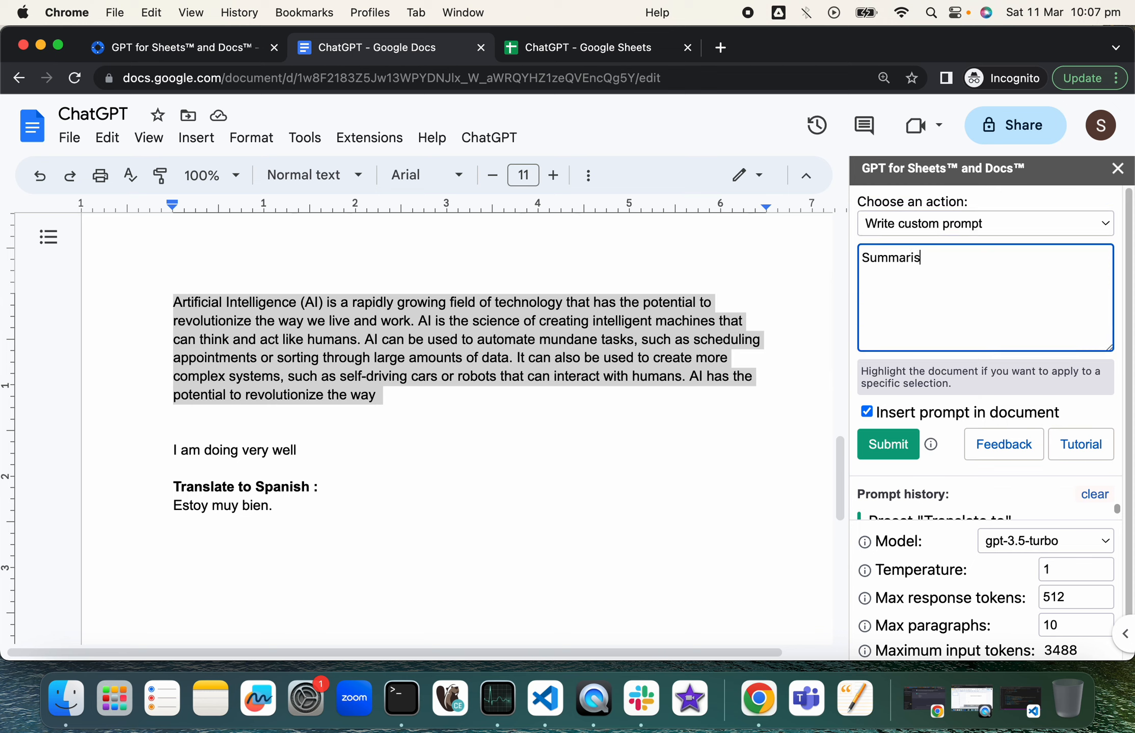
text(e the e)
text(ext in just 20 )
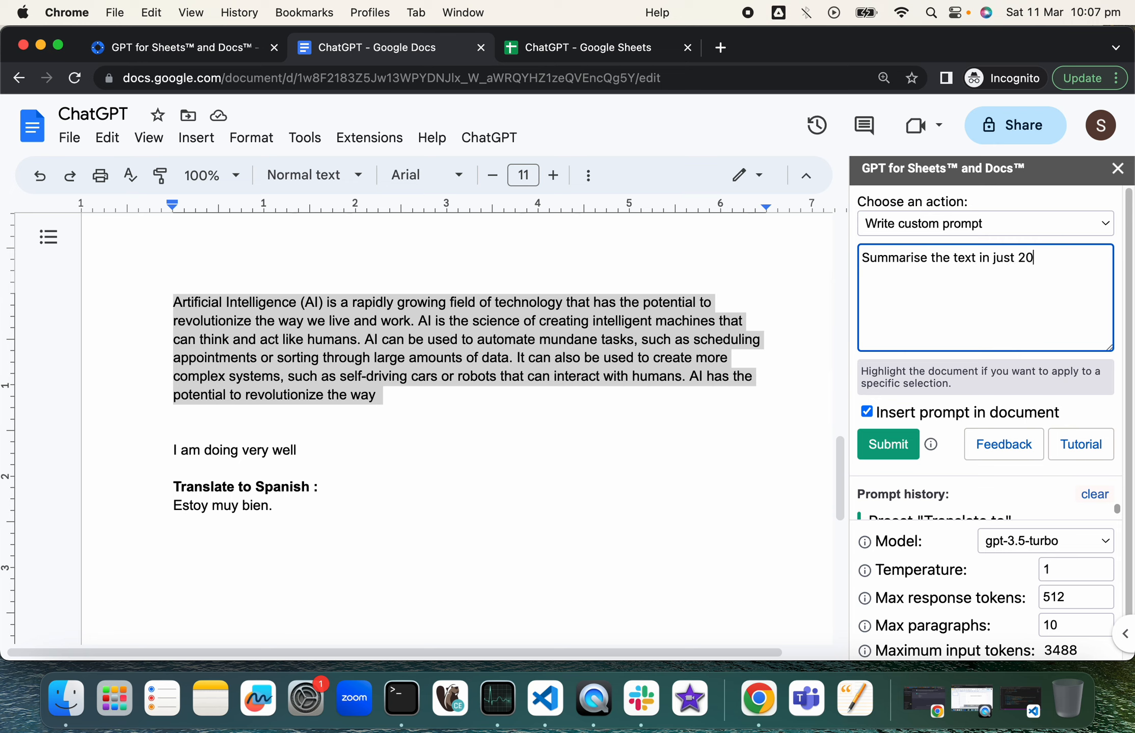
text(words)
click(890, 448)
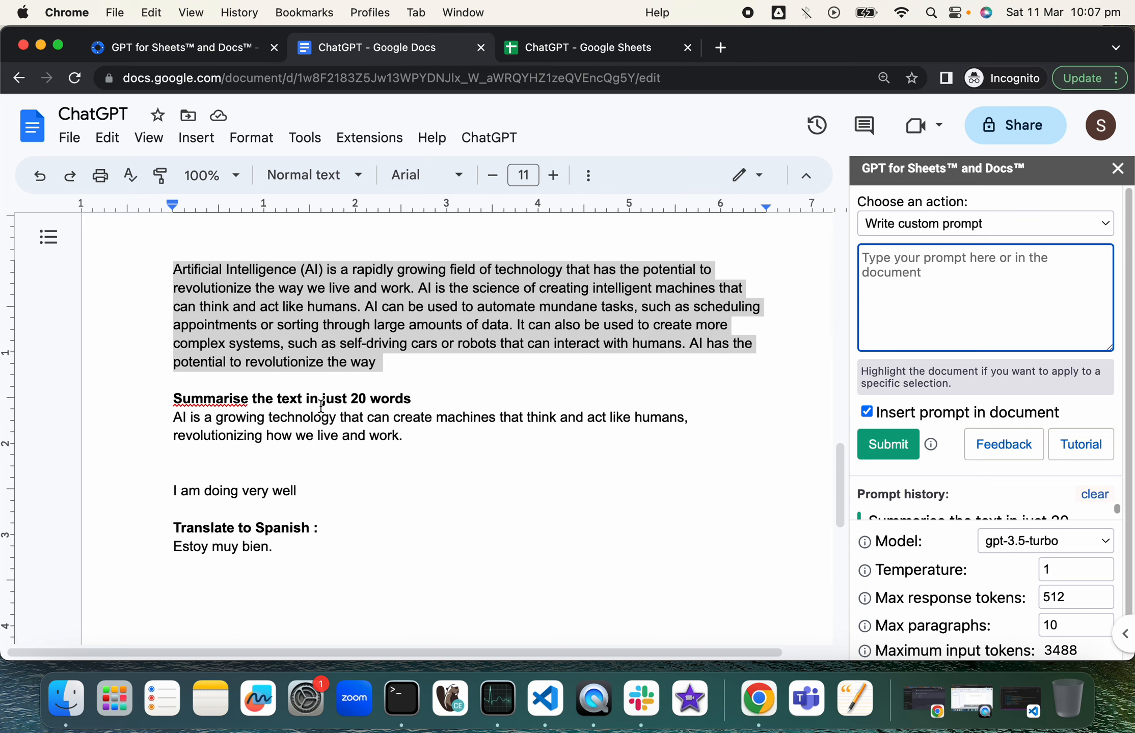
triple_click(428, 396)
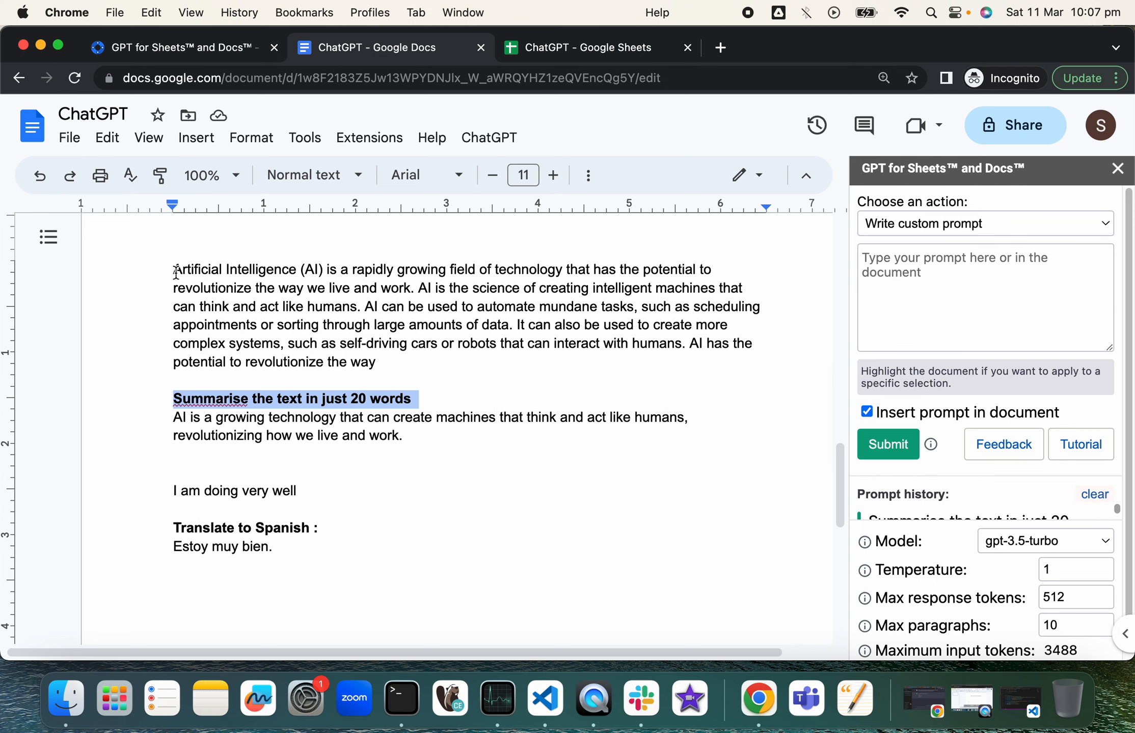
drag(176, 272, 382, 364)
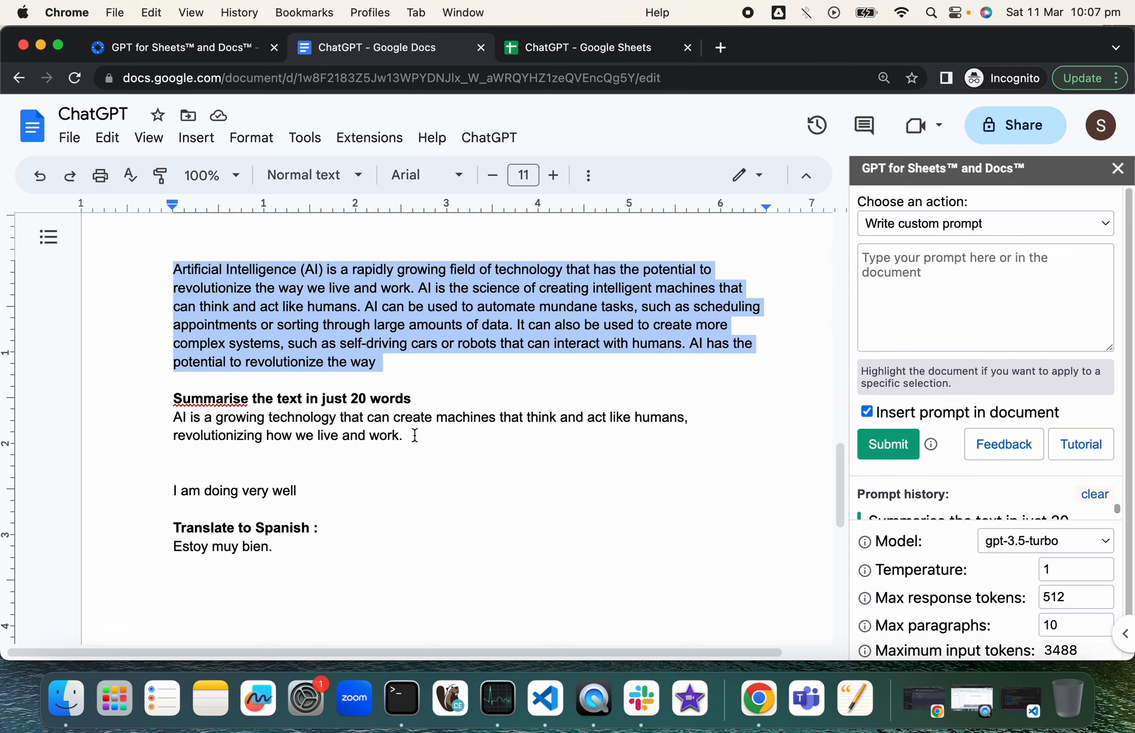
drag(415, 436, 152, 423)
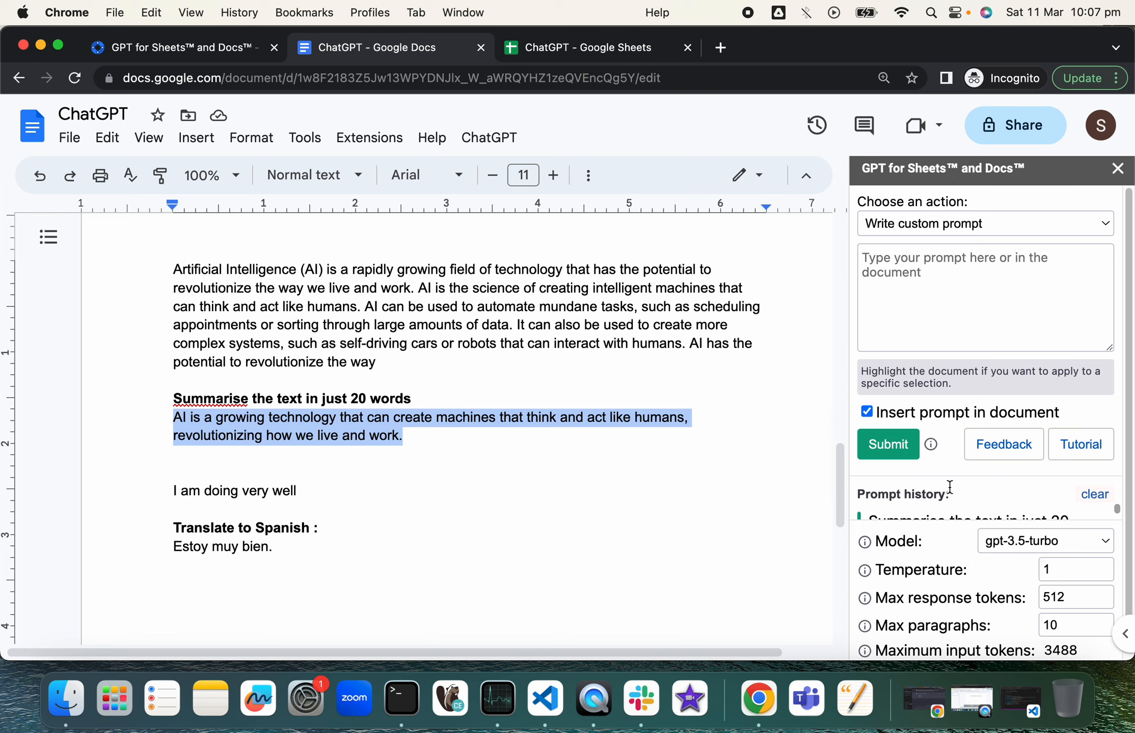
scroll(968, 488, down, 1)
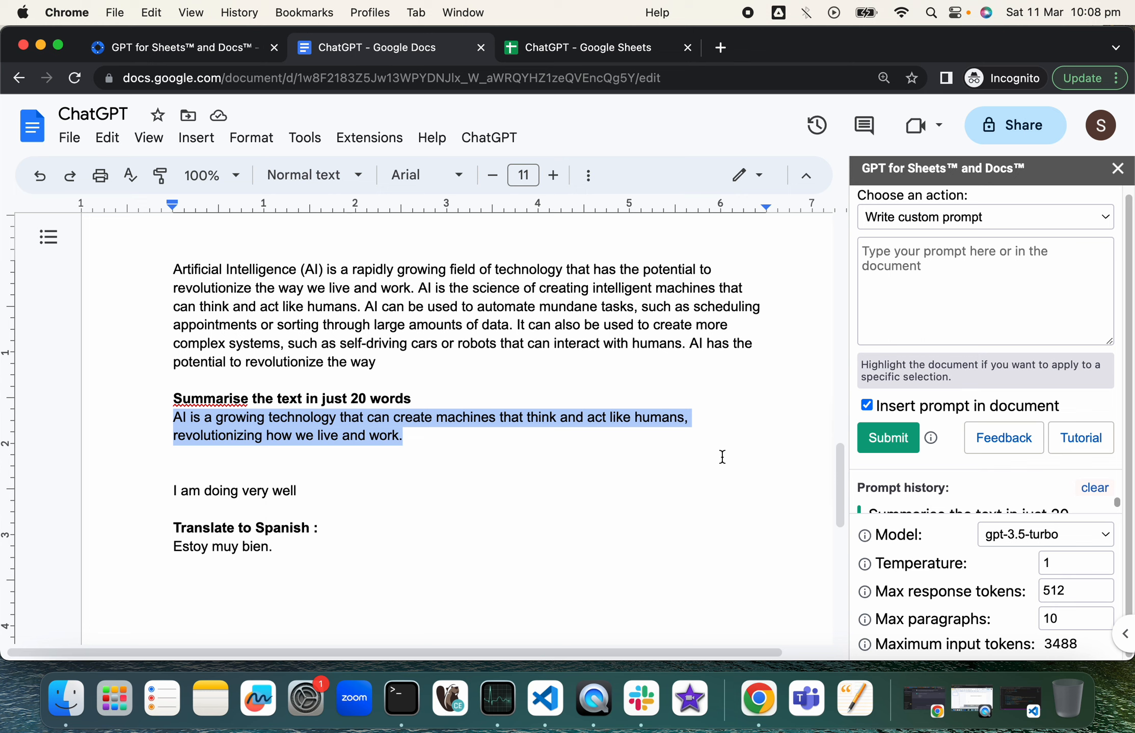
scroll(722, 457, down, 1)
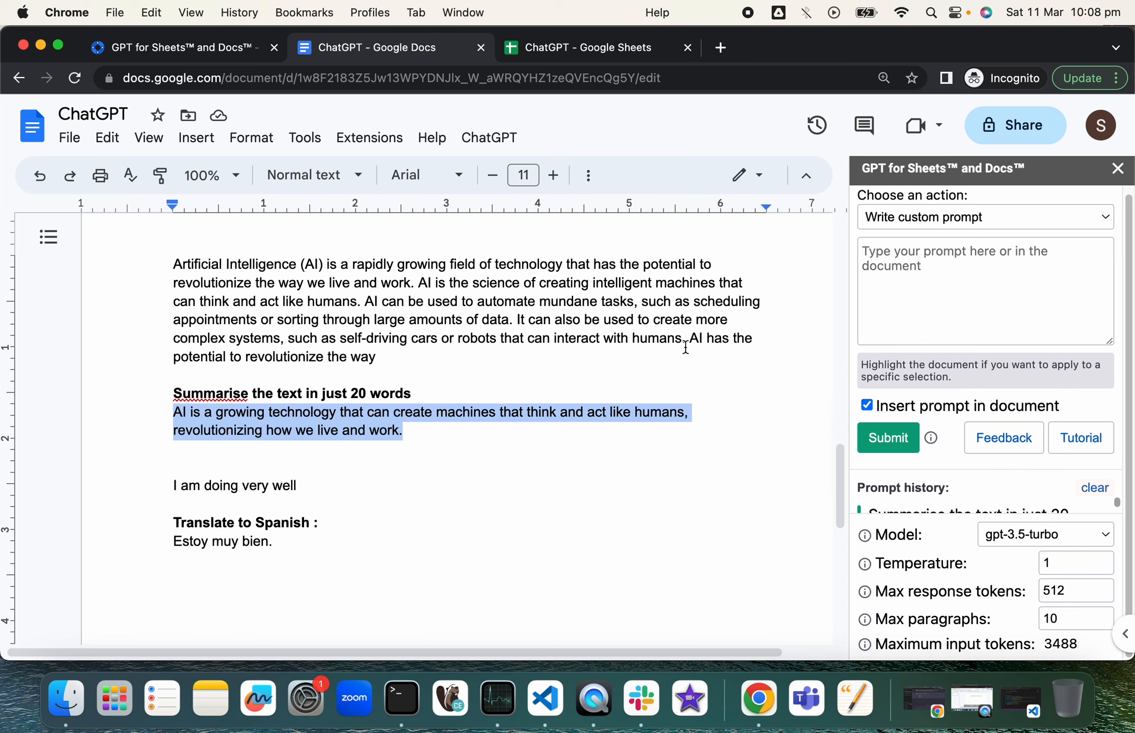
Step: In the ChatGPT spreadsheet, delete the GPT capital-city results in cells C2:C5
click(578, 44)
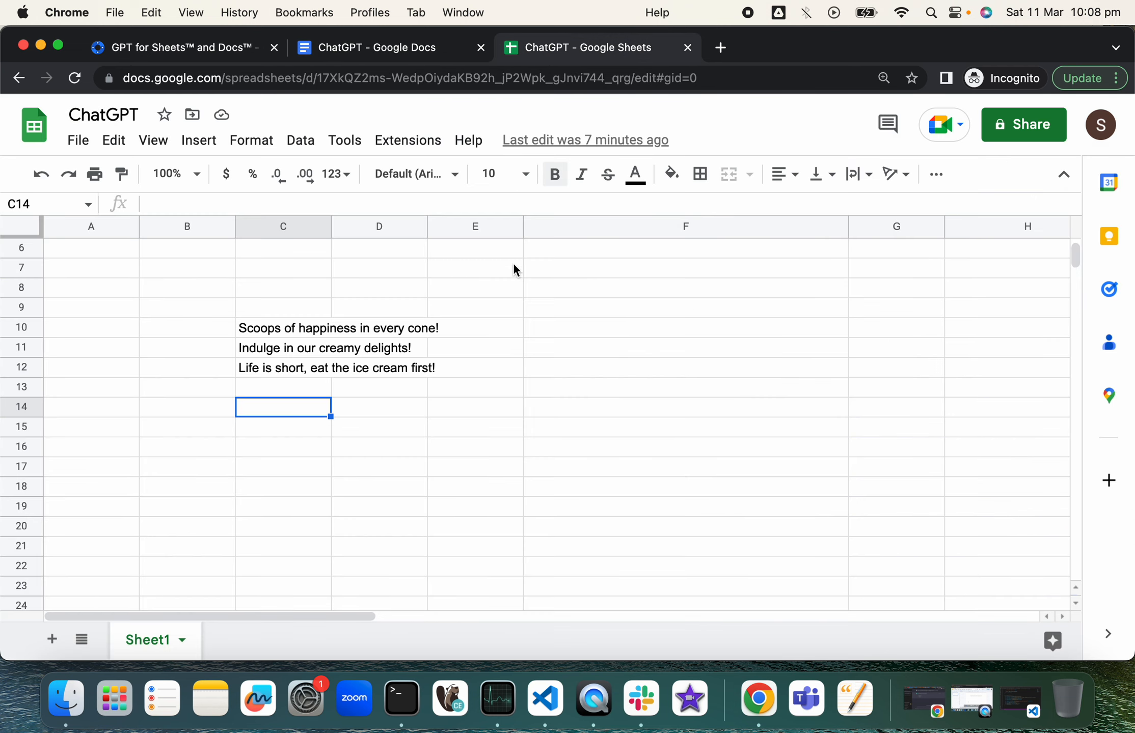
scroll(306, 361, up, 3)
scroll(306, 360, up, 2)
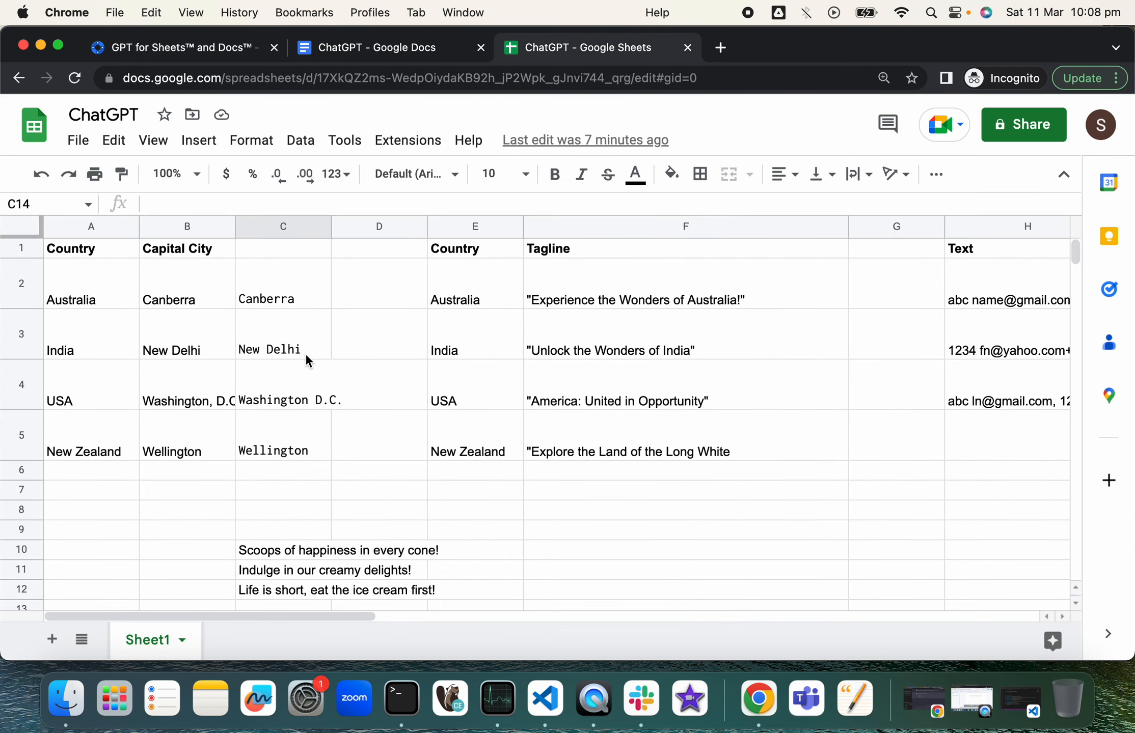
click(286, 299)
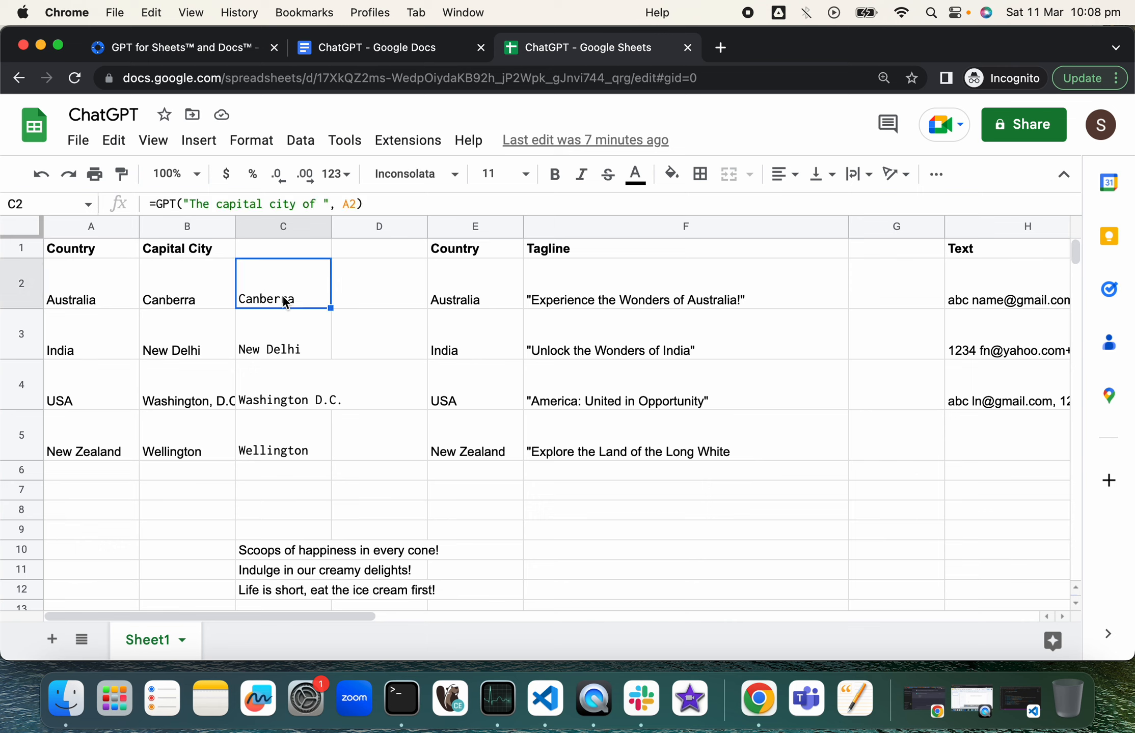
key(shift+Down)
key(shift+Down)
key(shift+Down)
key(Delete)
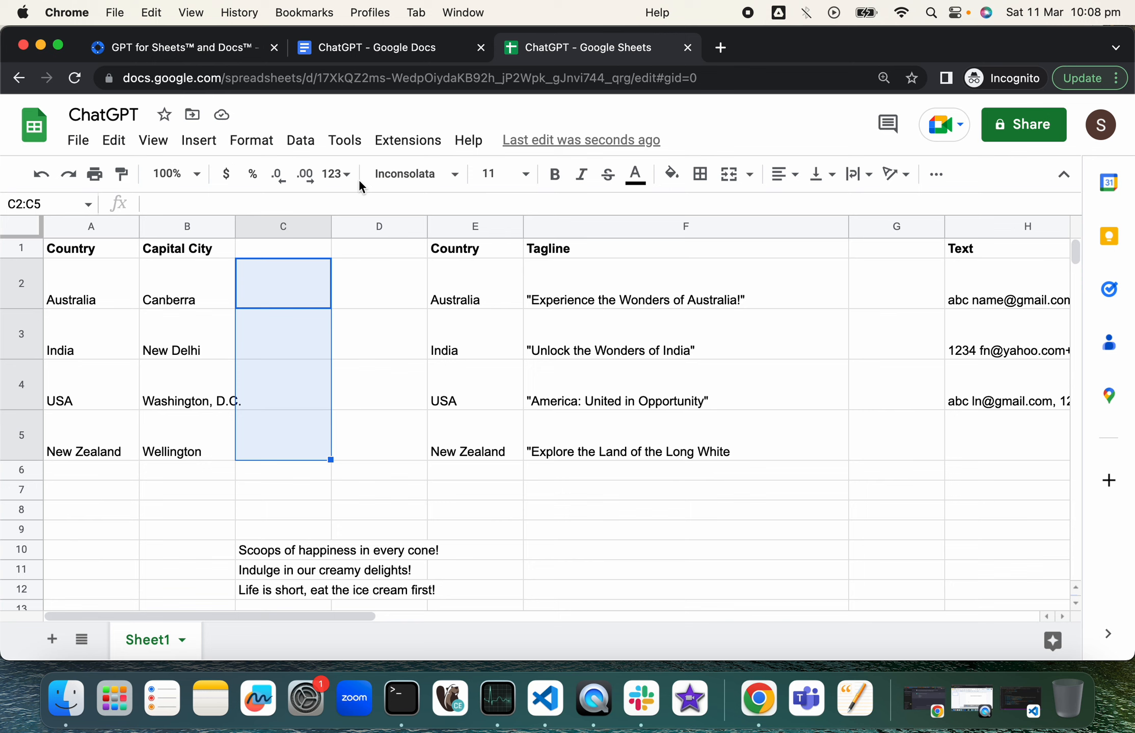
Step: Enable GPT functions from the GPT for Sheets and Docs menu, with gpt-3.5-turbo as the default model
click(391, 148)
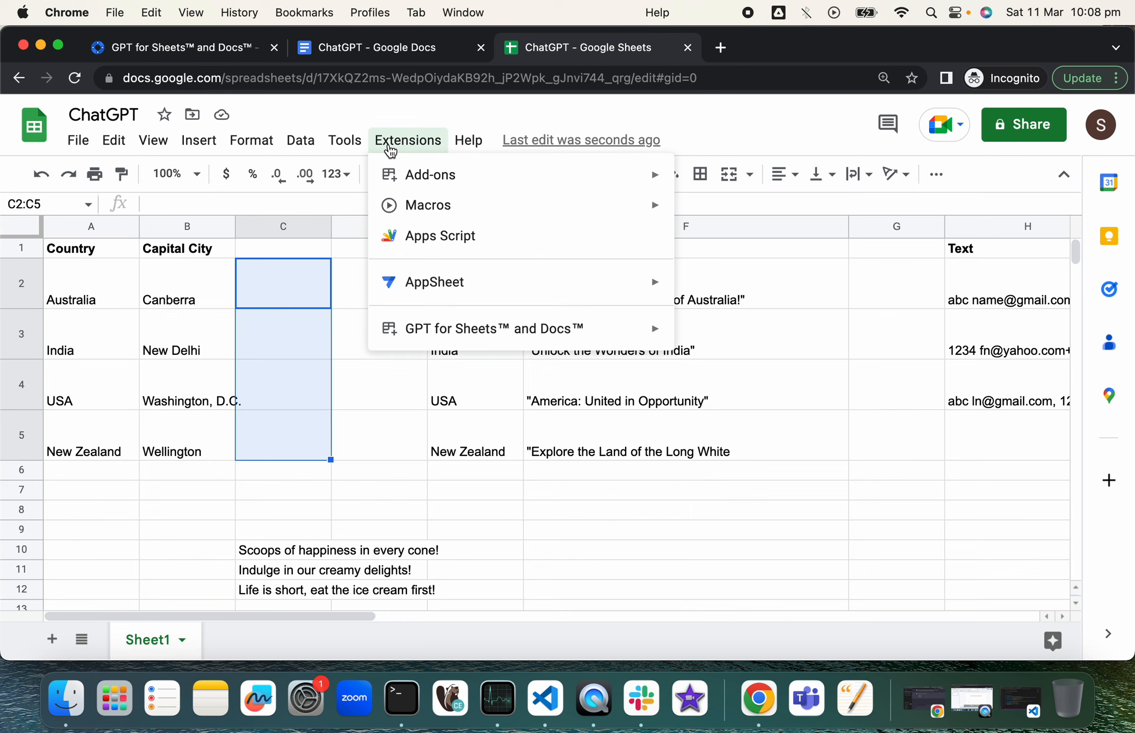
mouse_move(459, 332)
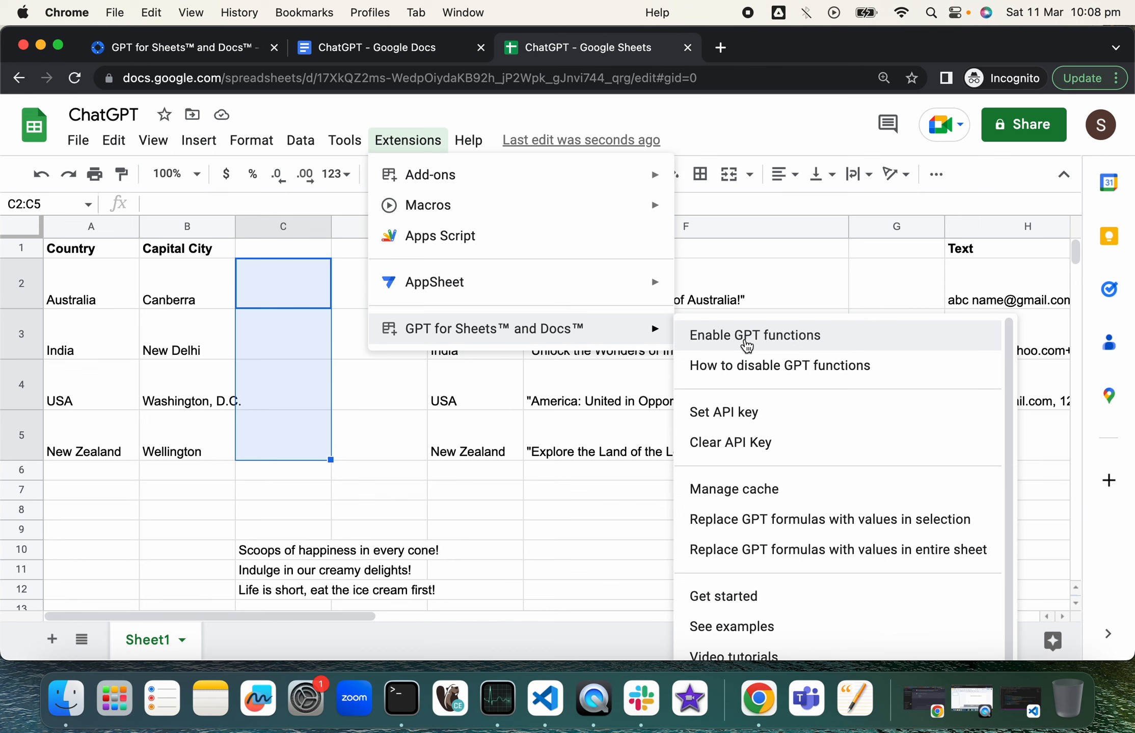
click(747, 346)
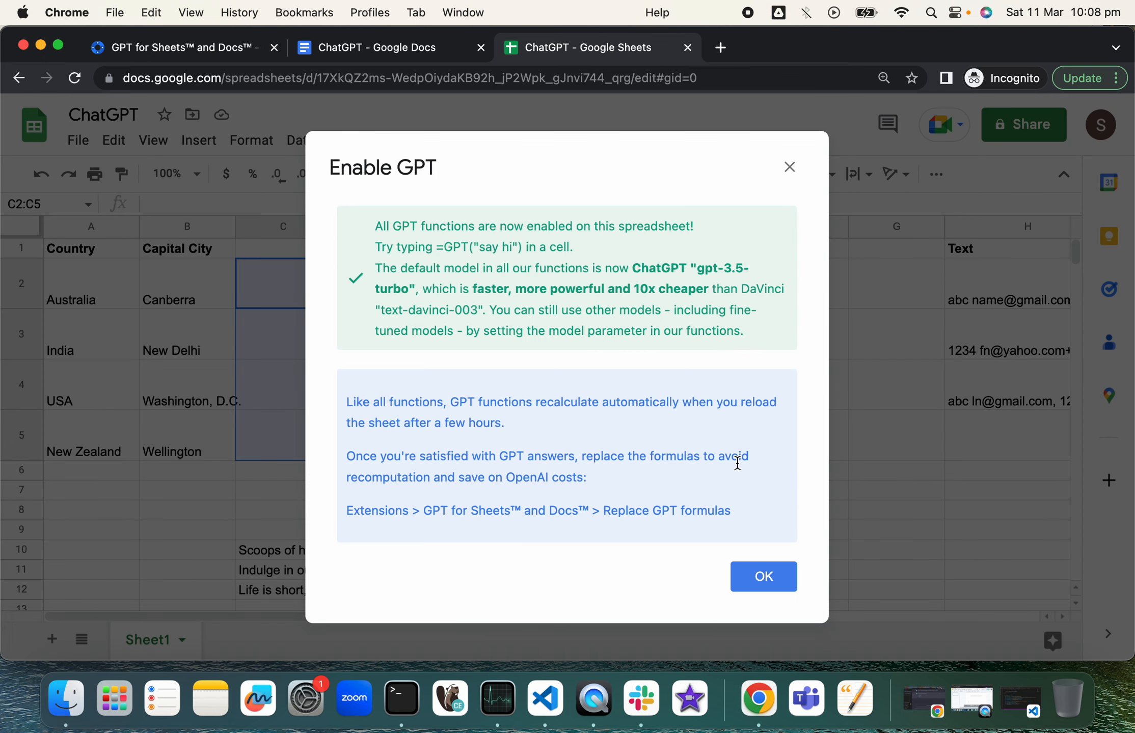
click(779, 583)
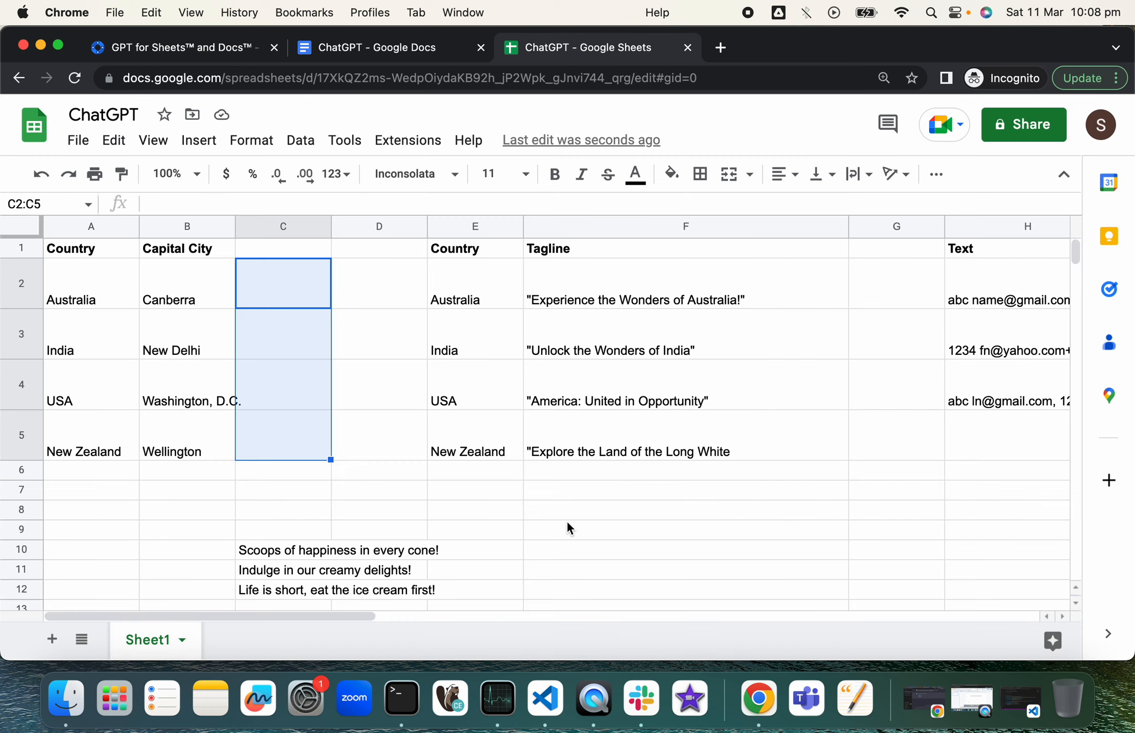
scroll(567, 507, down, 2)
scroll(337, 326, up, 2)
click(194, 290)
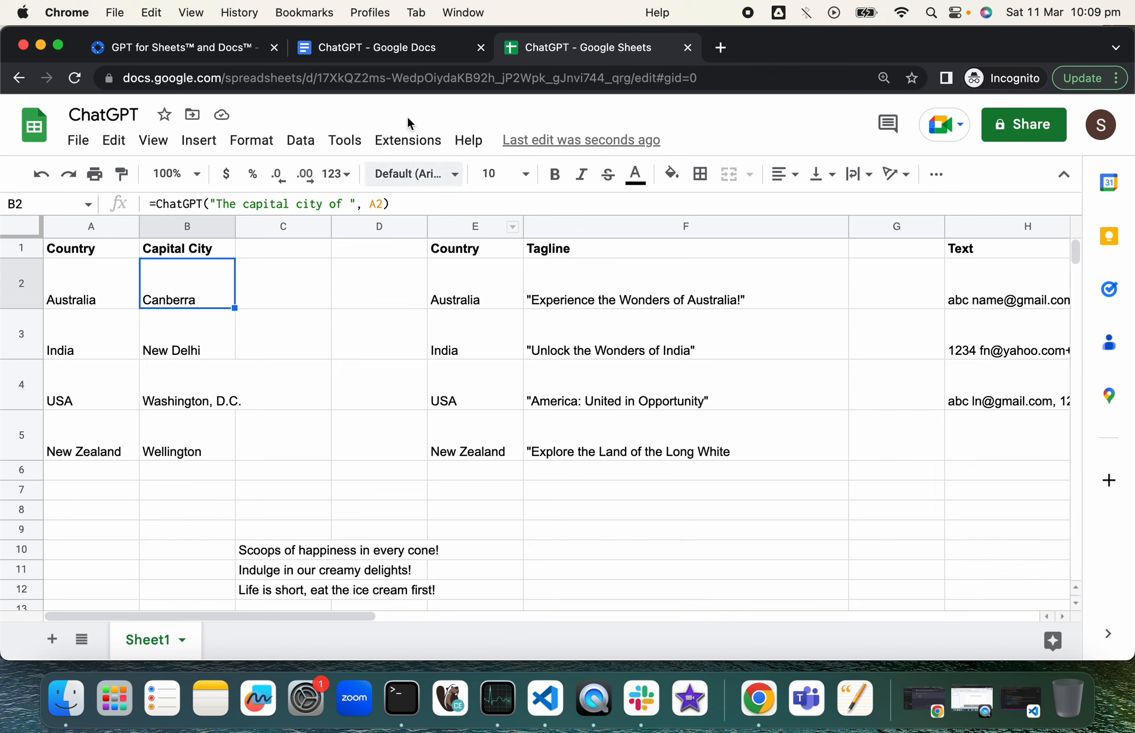
click(412, 142)
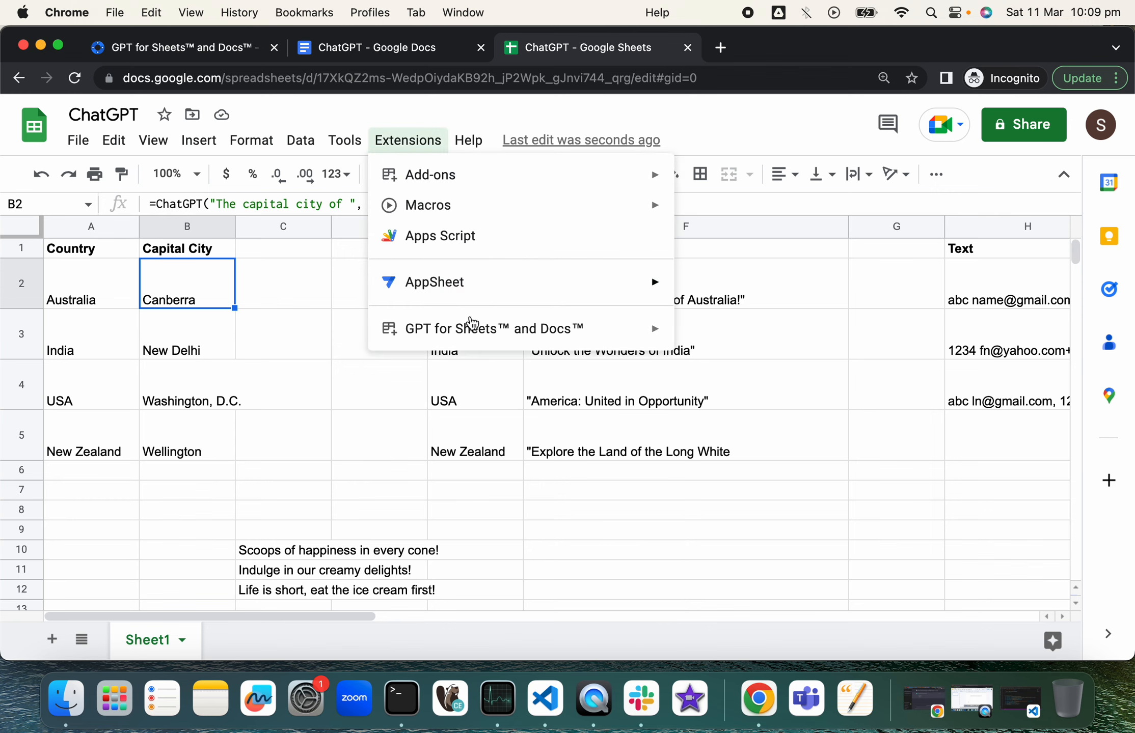
scroll(627, 491, down, 3)
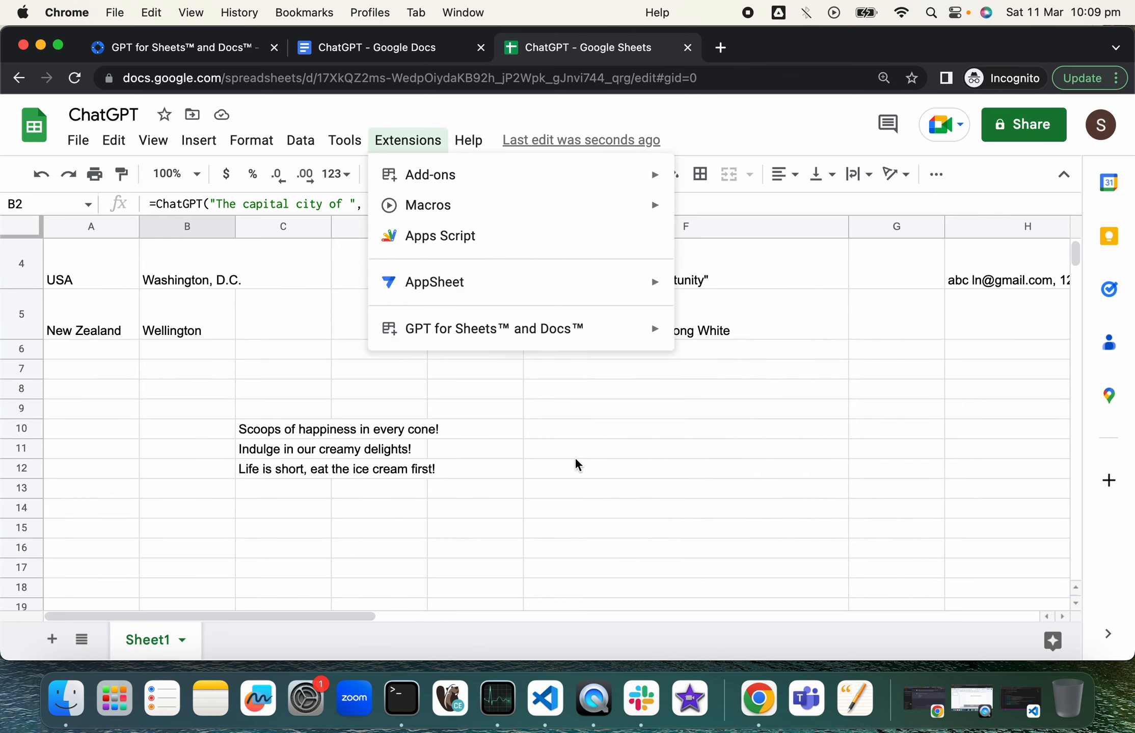
click(584, 431)
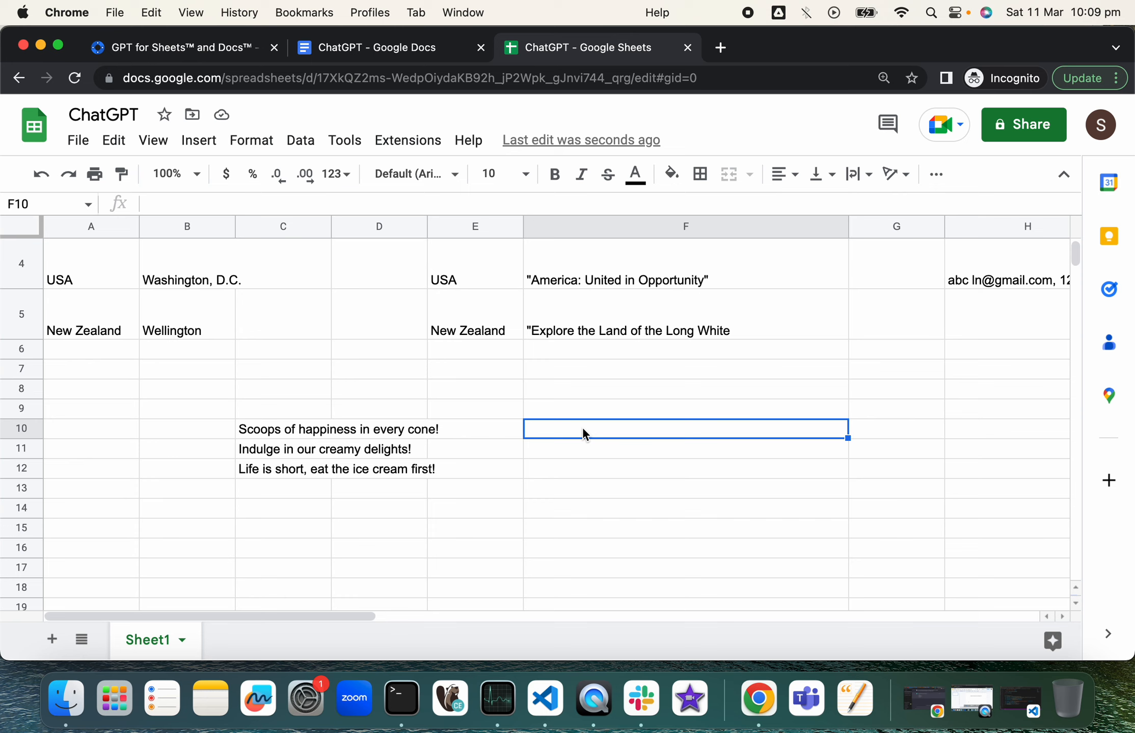
Step: Type =GPT in F10 to list the GPT, GPT_MAP, GPT_TAG and GPT_LIST functions
text(=)
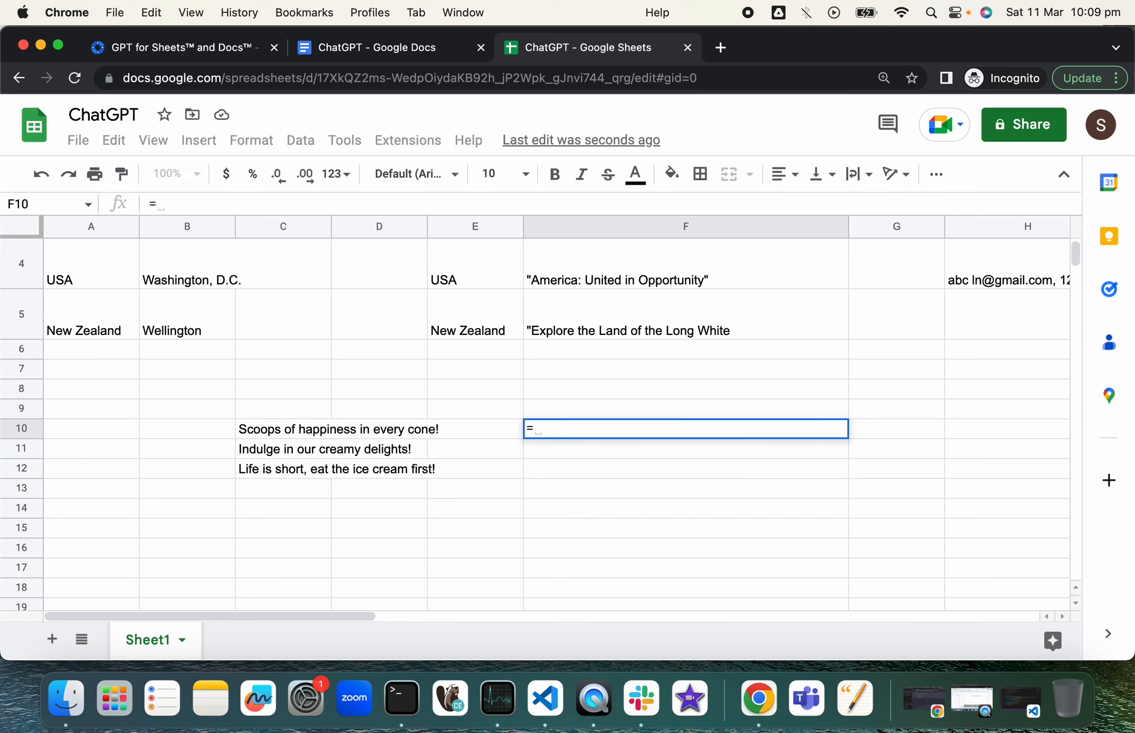
text(GPT)
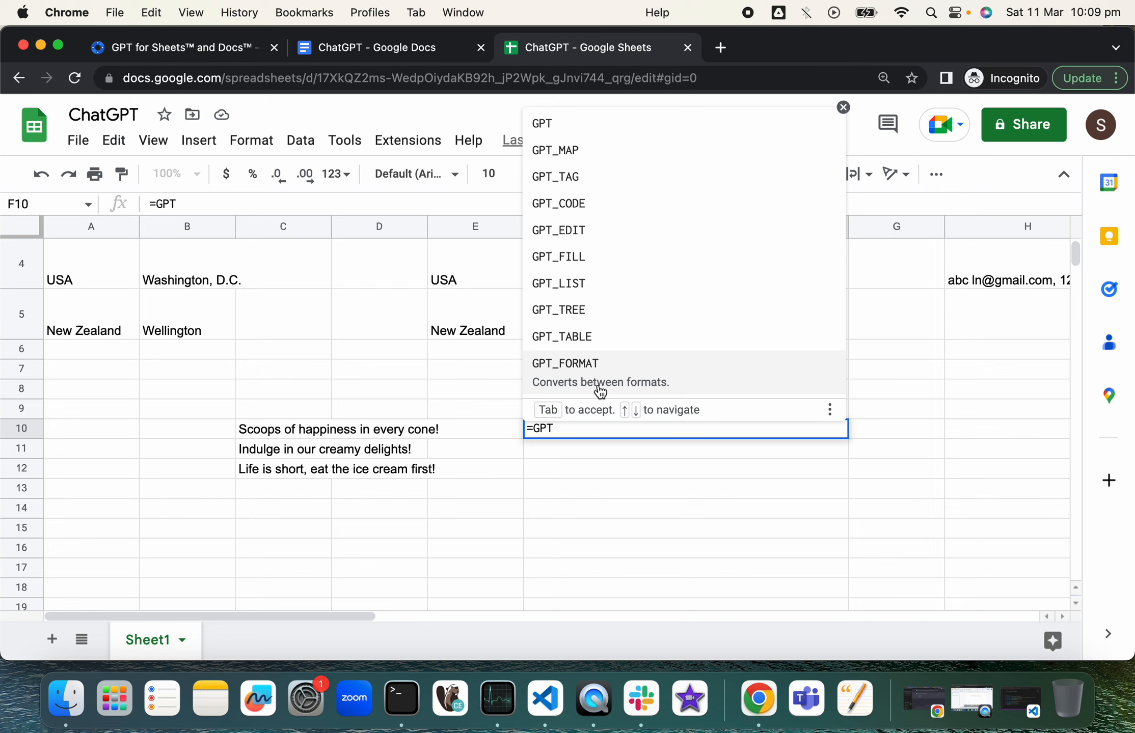
scroll(336, 356, up, 5)
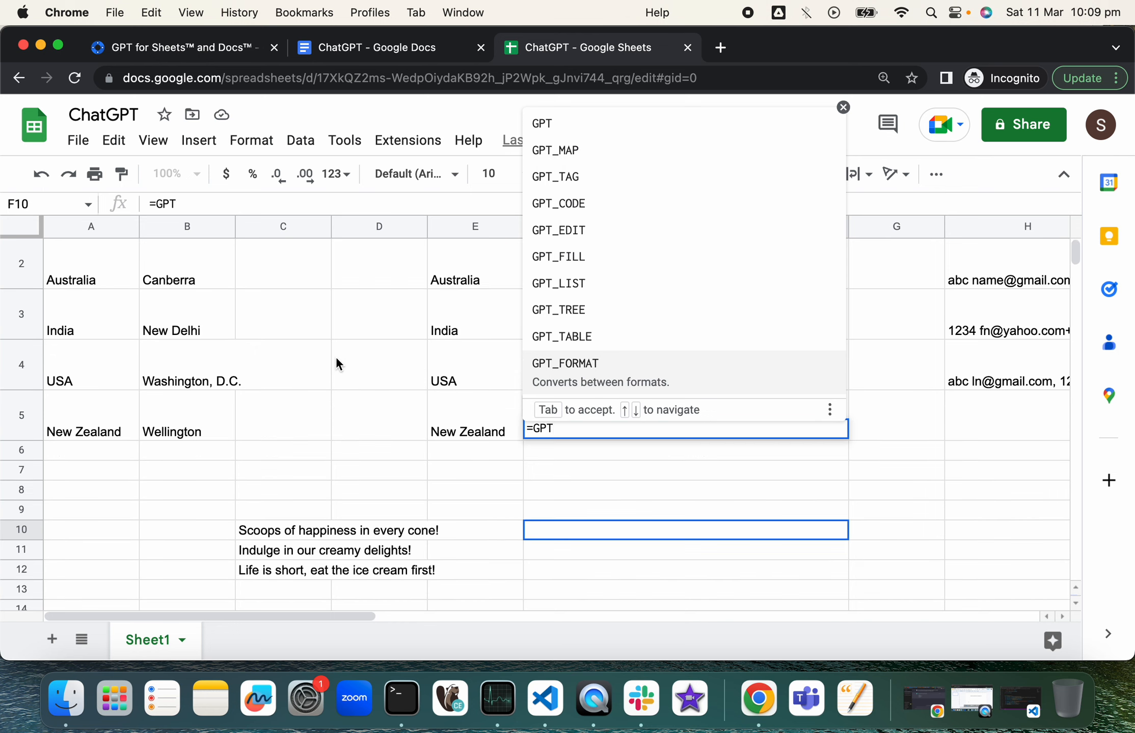
Step: Enter =GPT("The capital city of ", A2) in cell C2
click(285, 290)
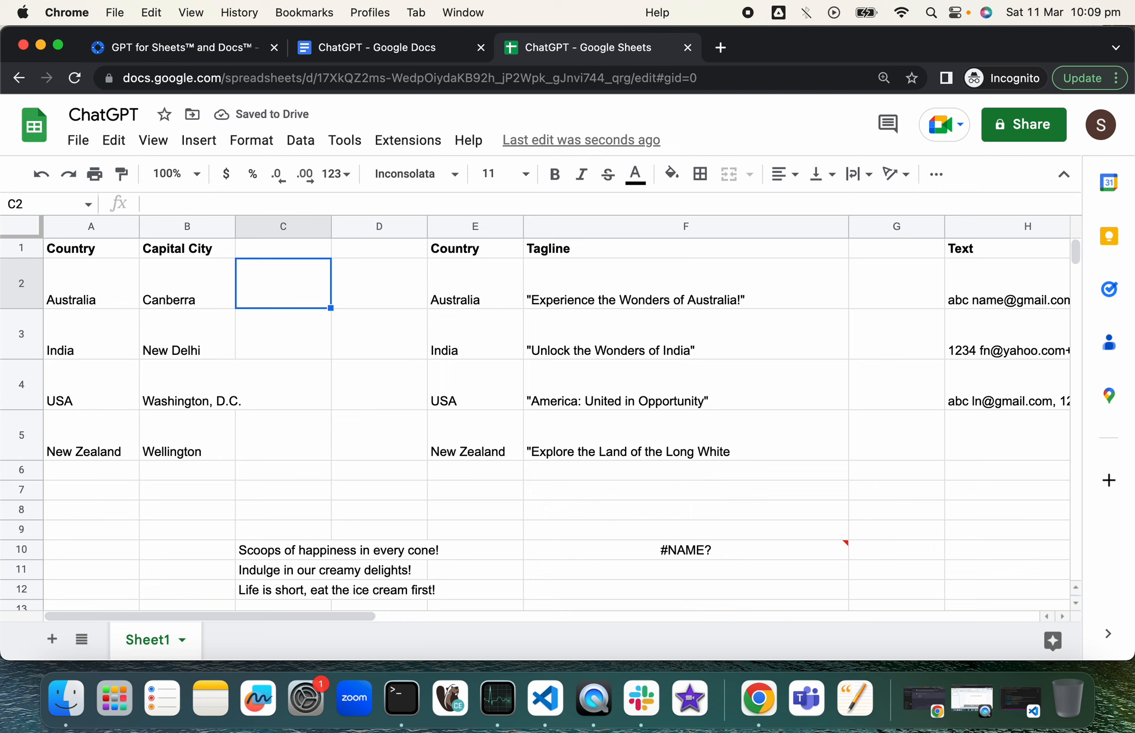
text(=GPT)
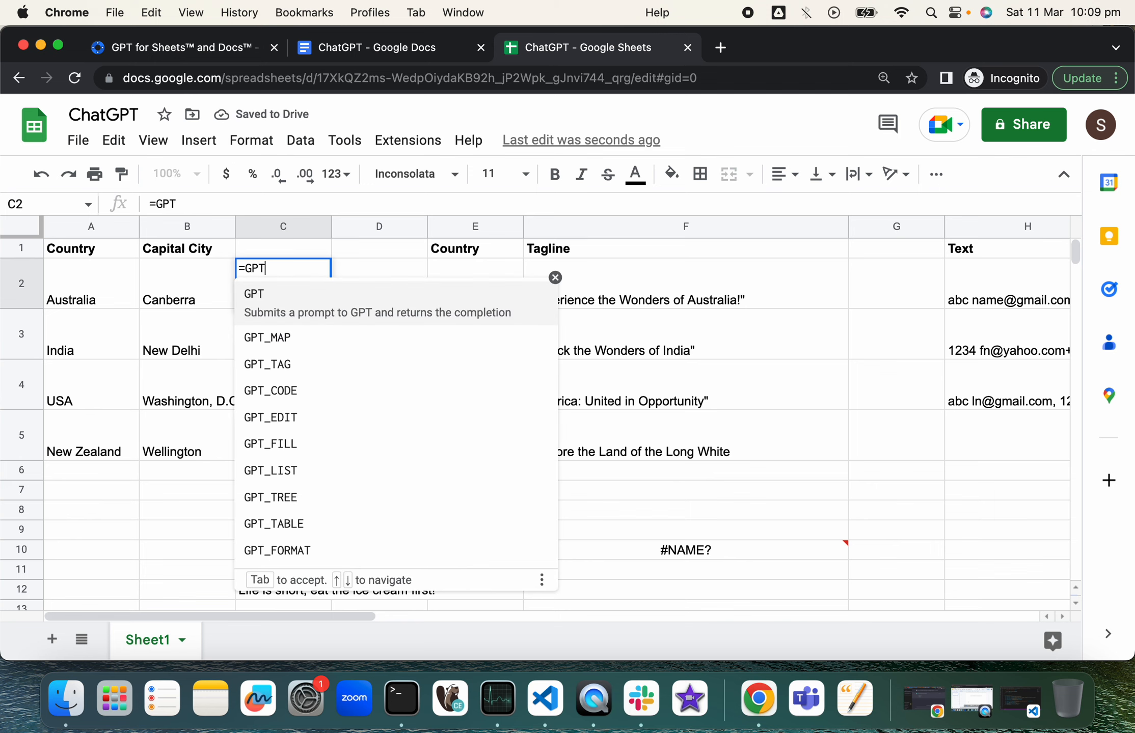
text(()
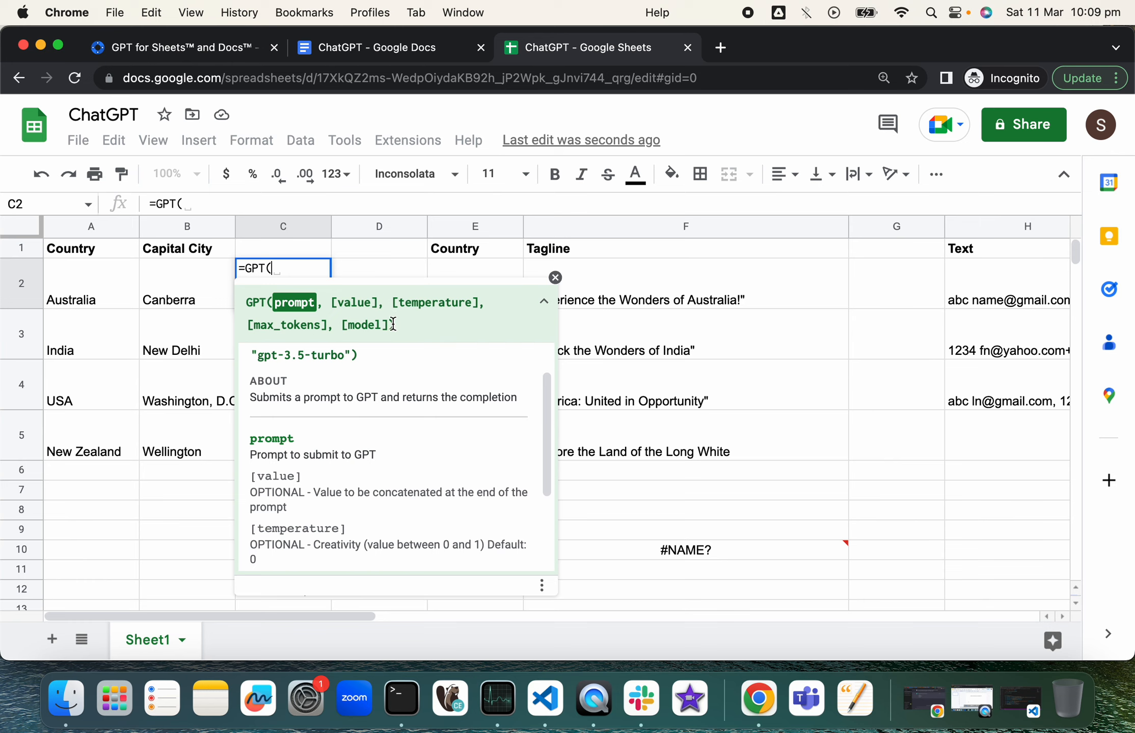
text("Th )
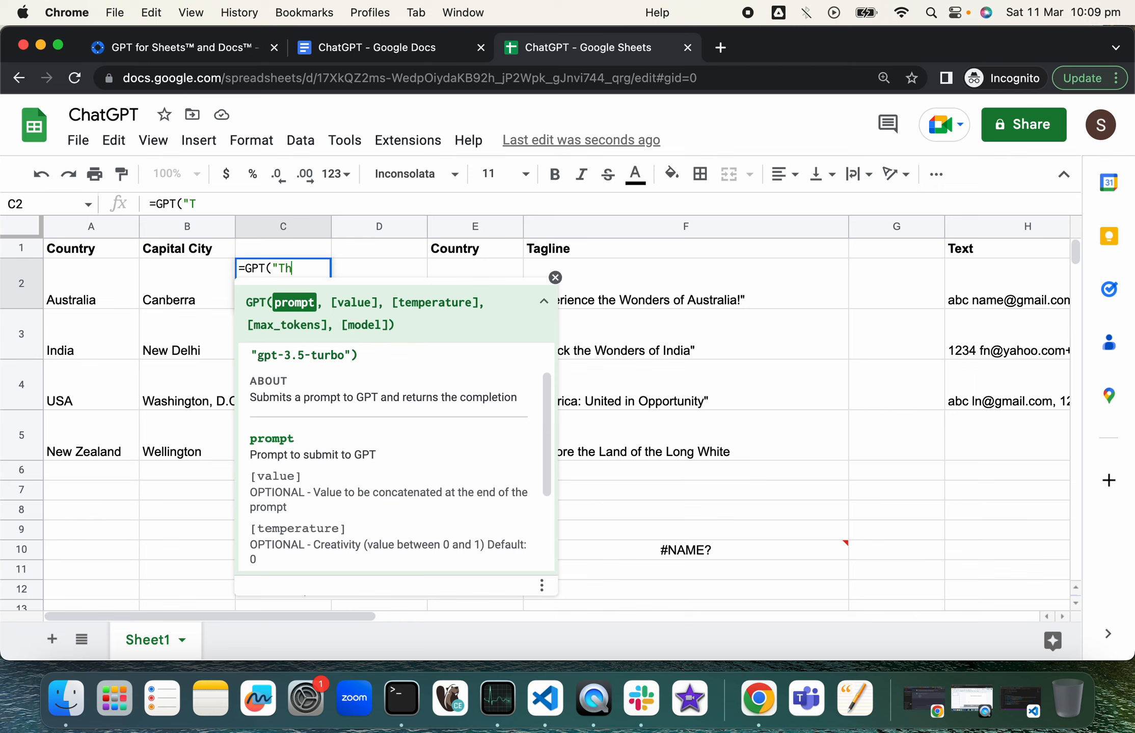
text(e capital ci)
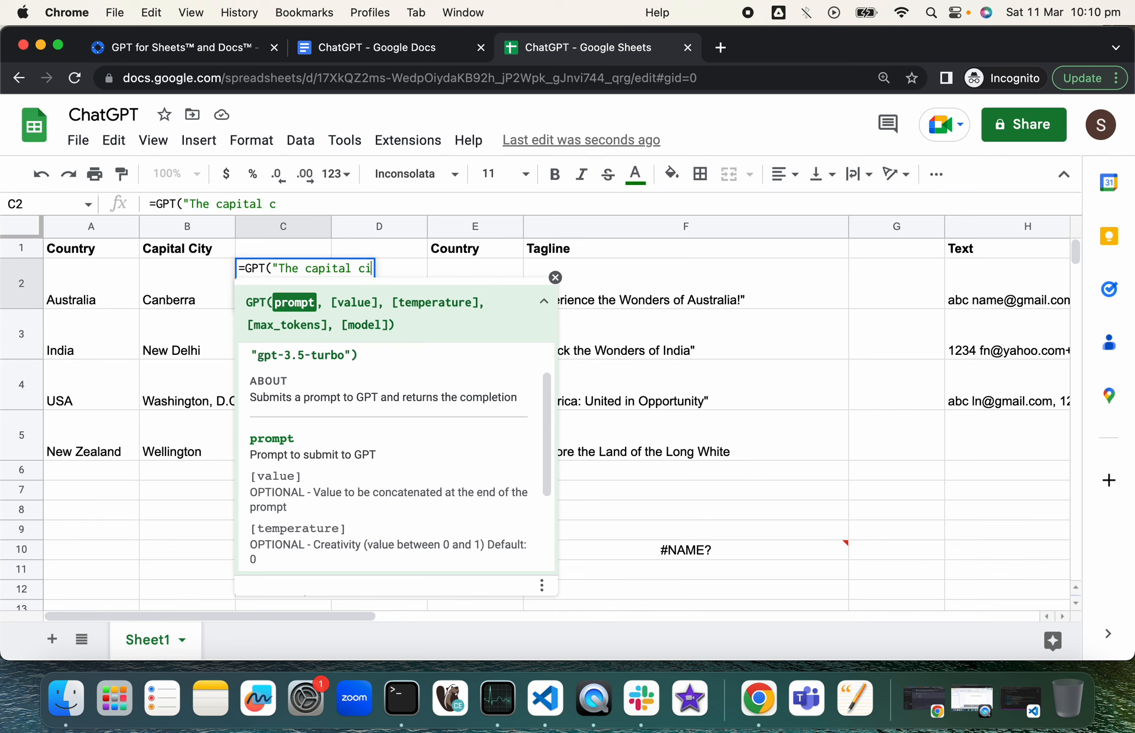
text(ty of)
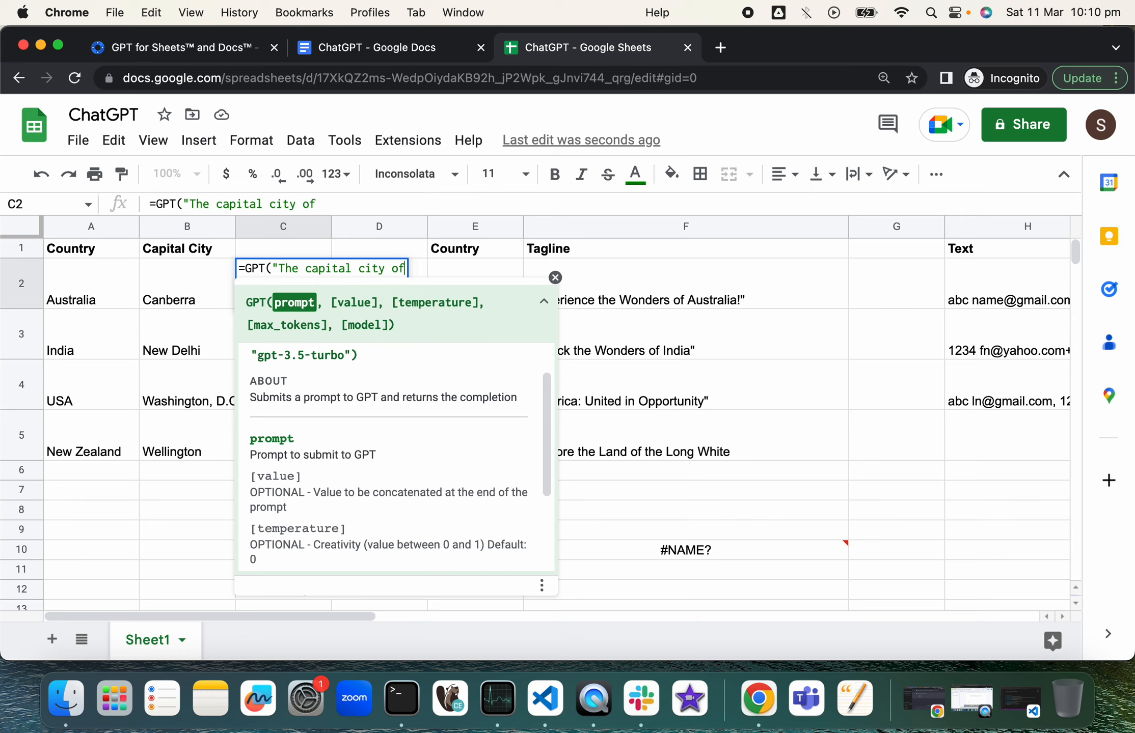
text( ", )
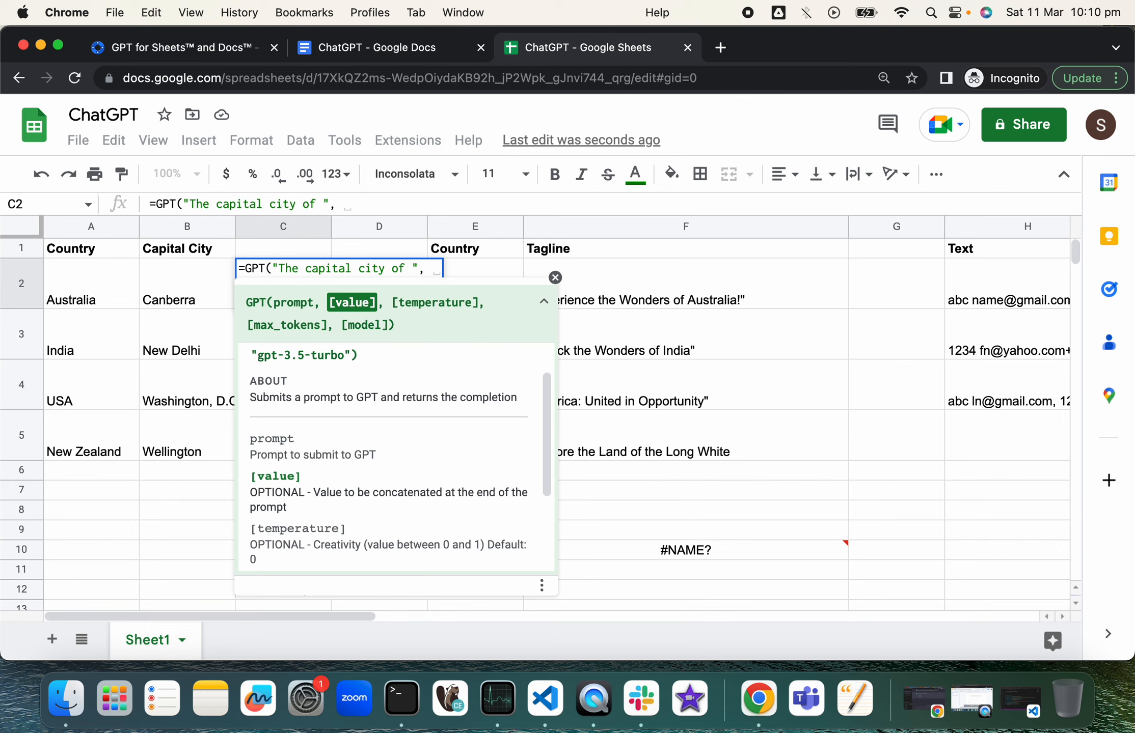
text(A2)
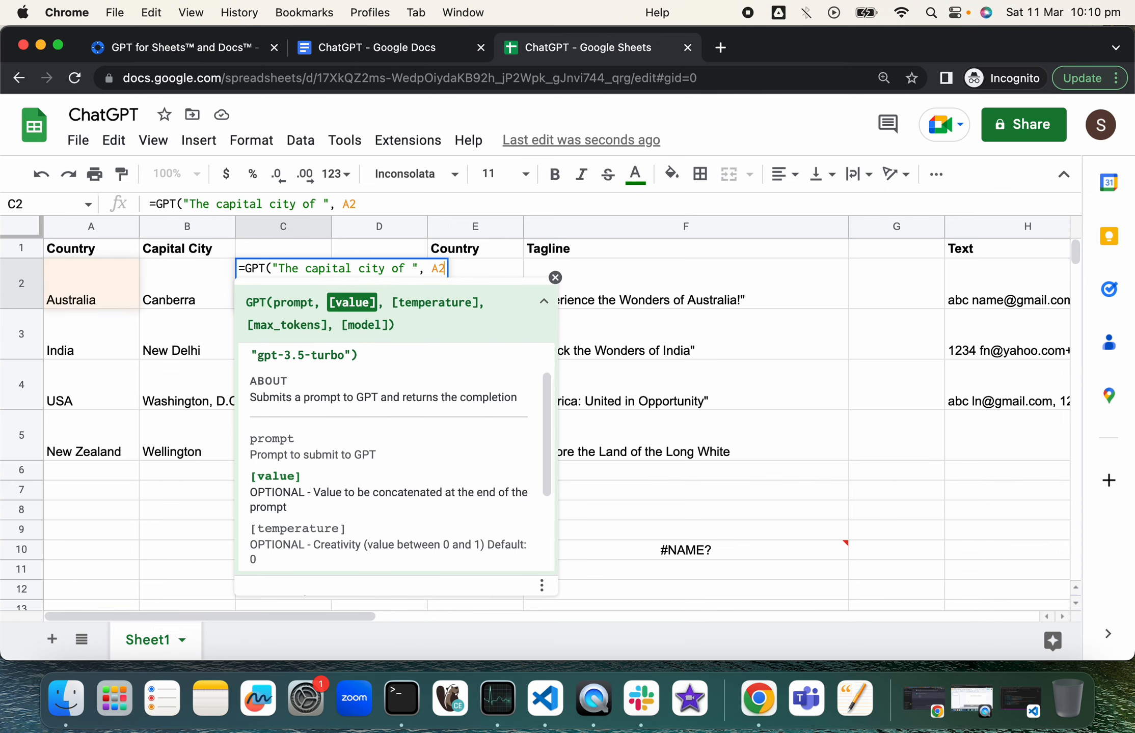
text())
key(Return)
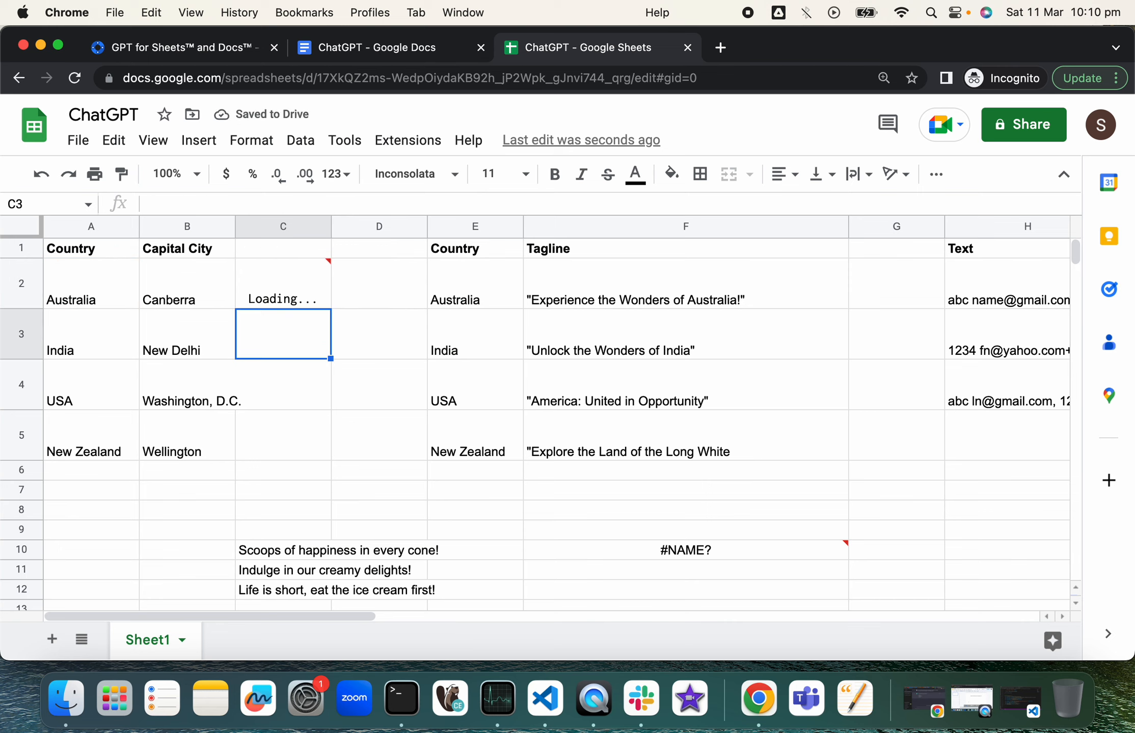
Step: Copy the capital formula down to C5, returning Canberra, New Delhi, Washington D.C. and Wellington
click(317, 294)
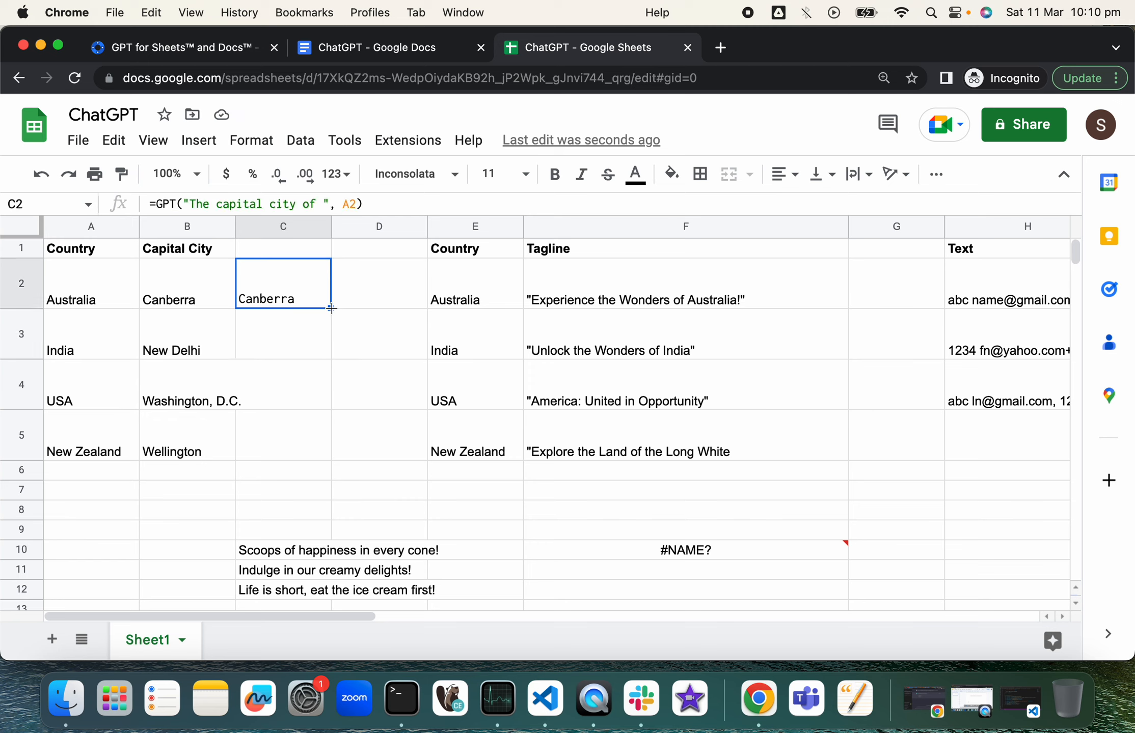
double_click(331, 309)
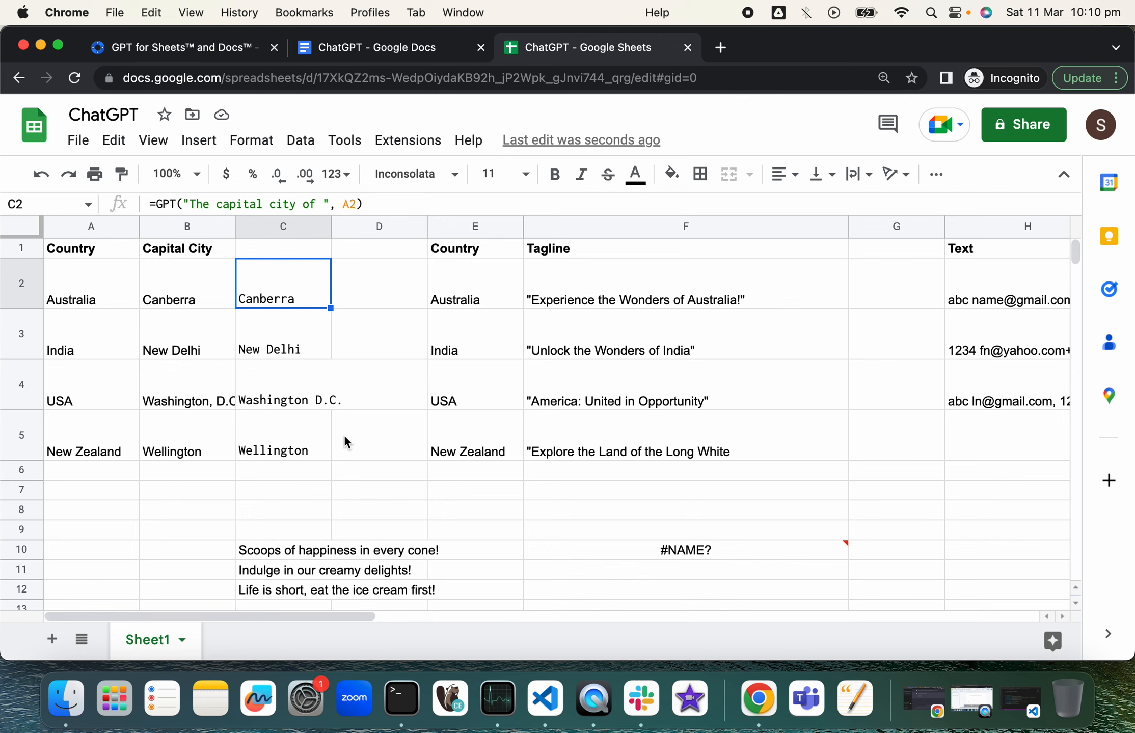
scroll(431, 470, down, 2)
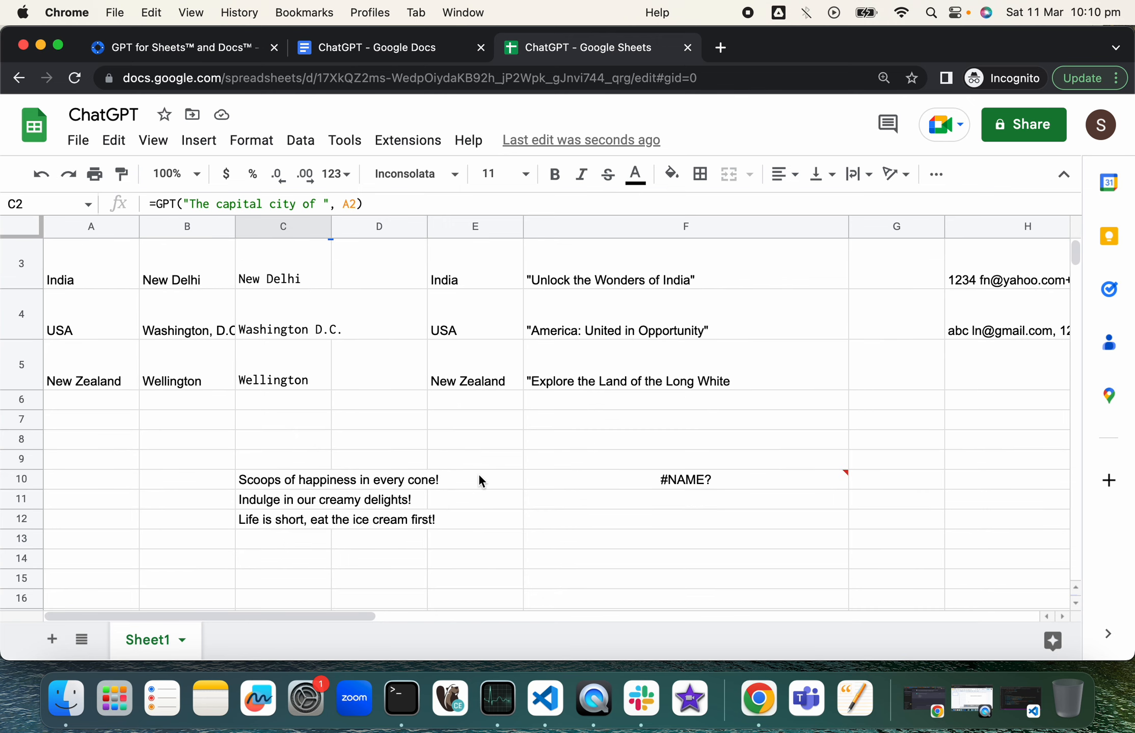
scroll(436, 489, down, 1)
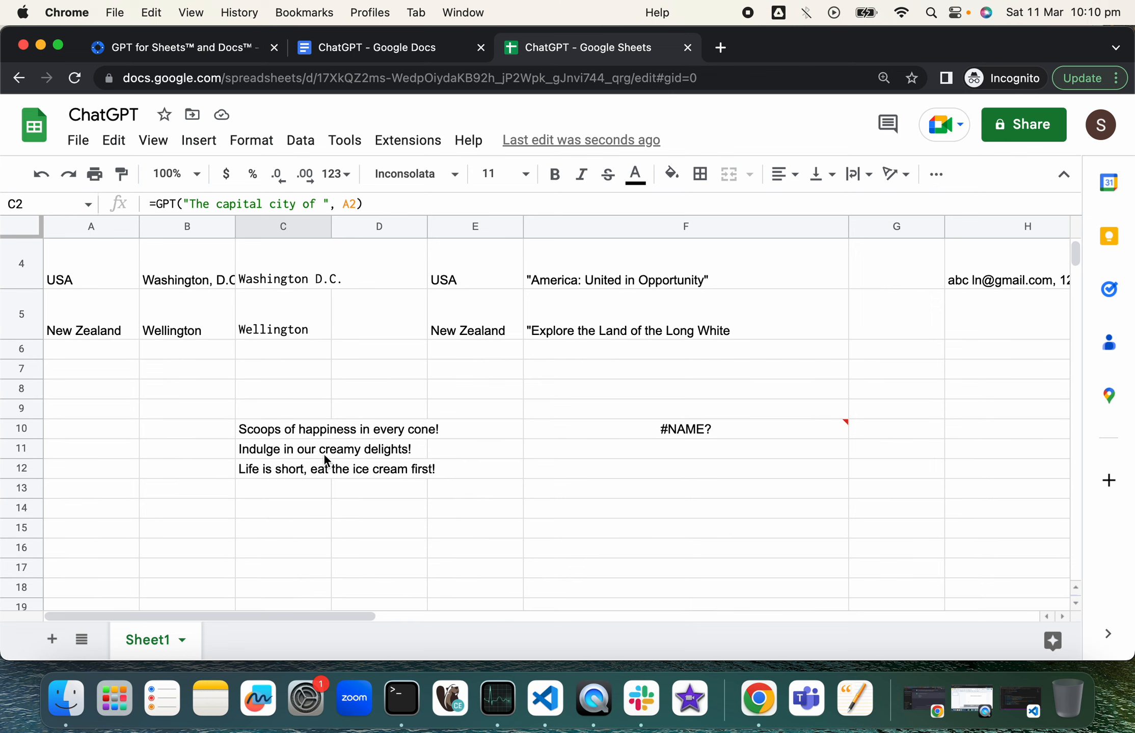
Step: Clear the GPT_LIST formula and its three taglines from C10 downward
click(268, 429)
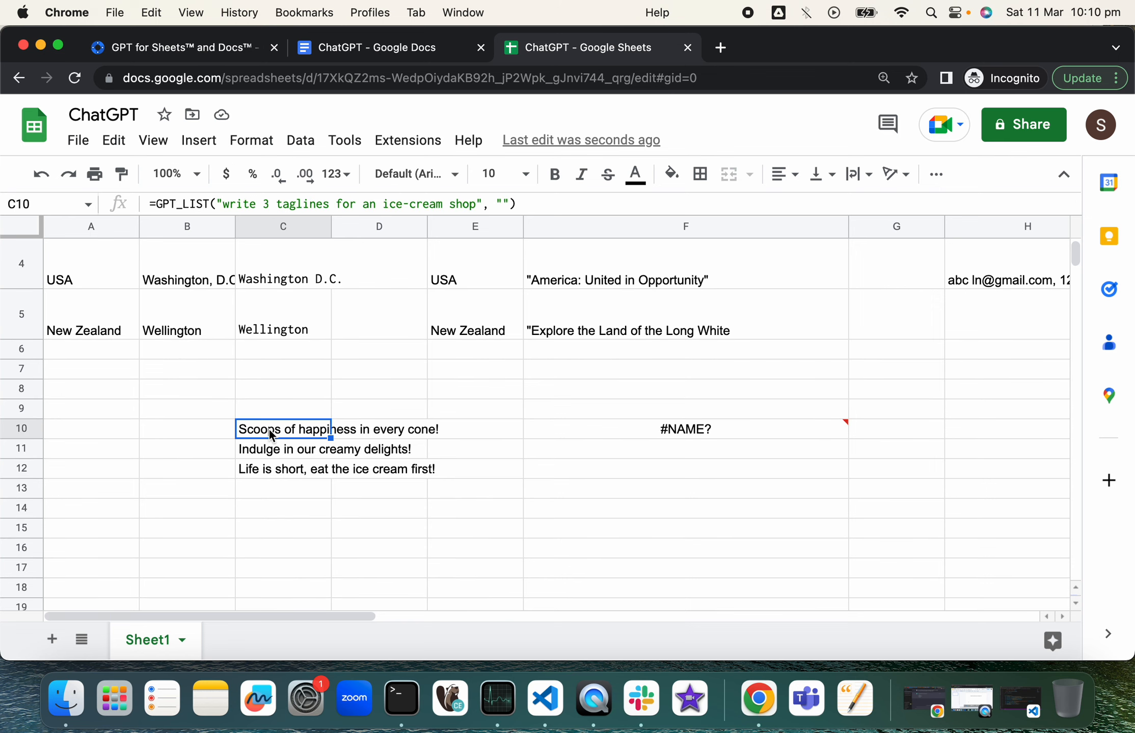
double_click(304, 426)
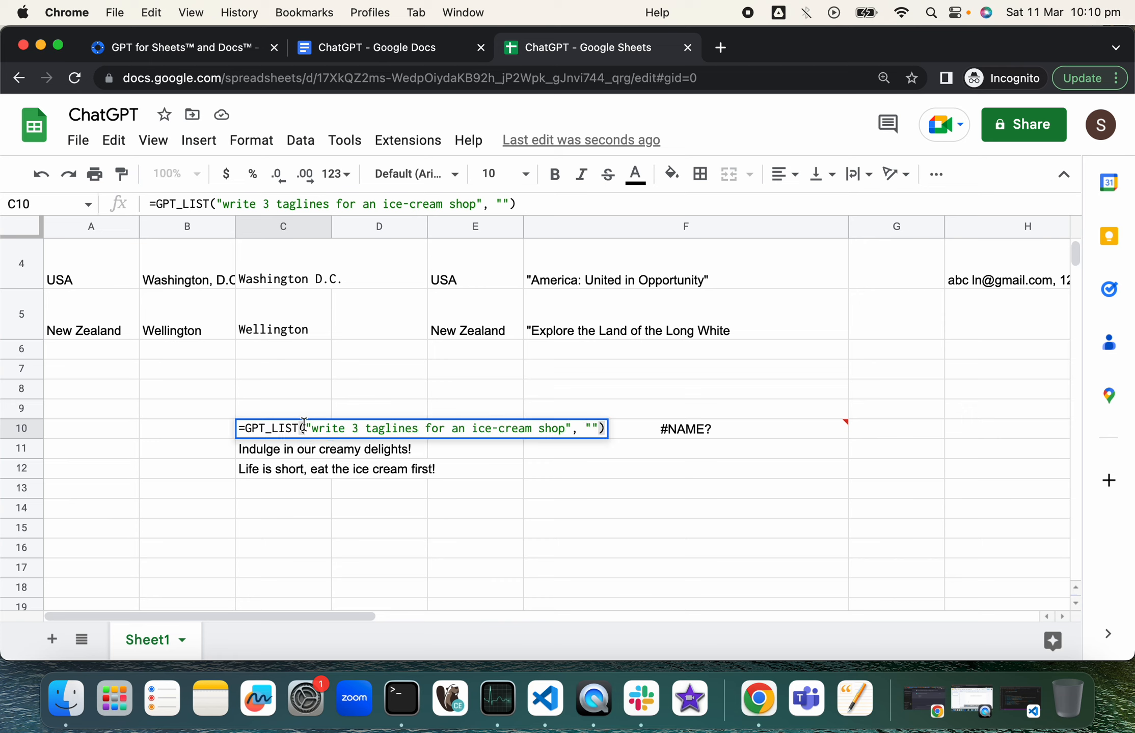
click(387, 200)
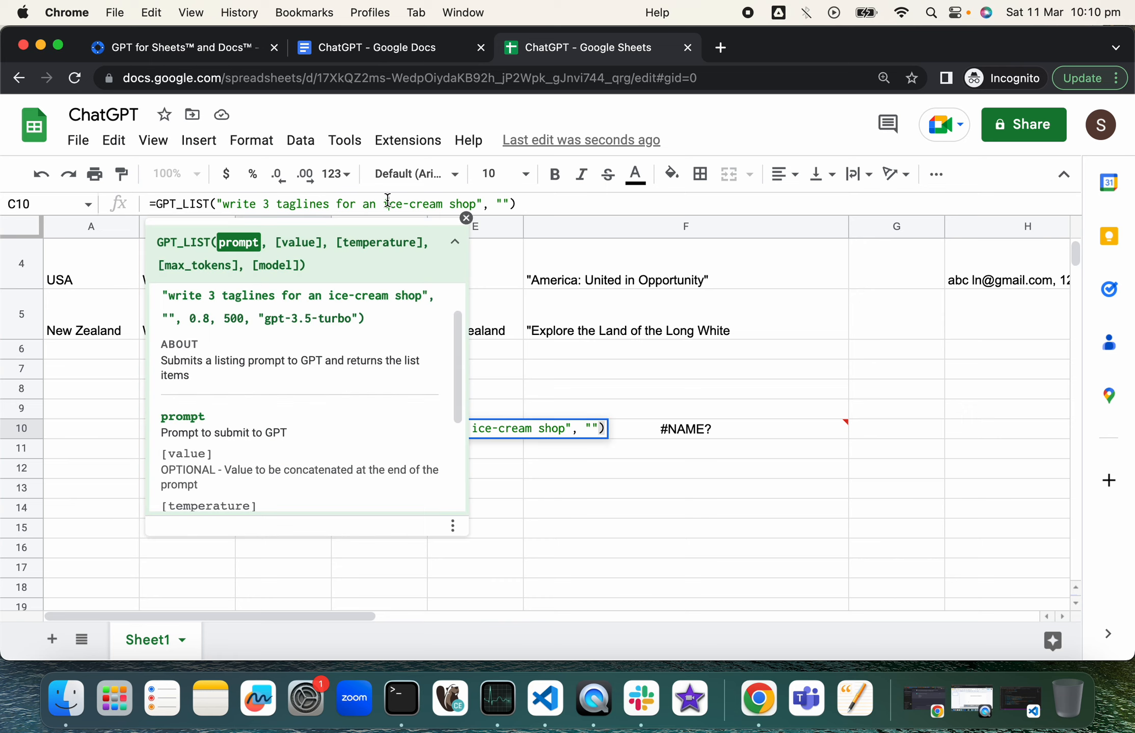
key(super+a)
key(super+c)
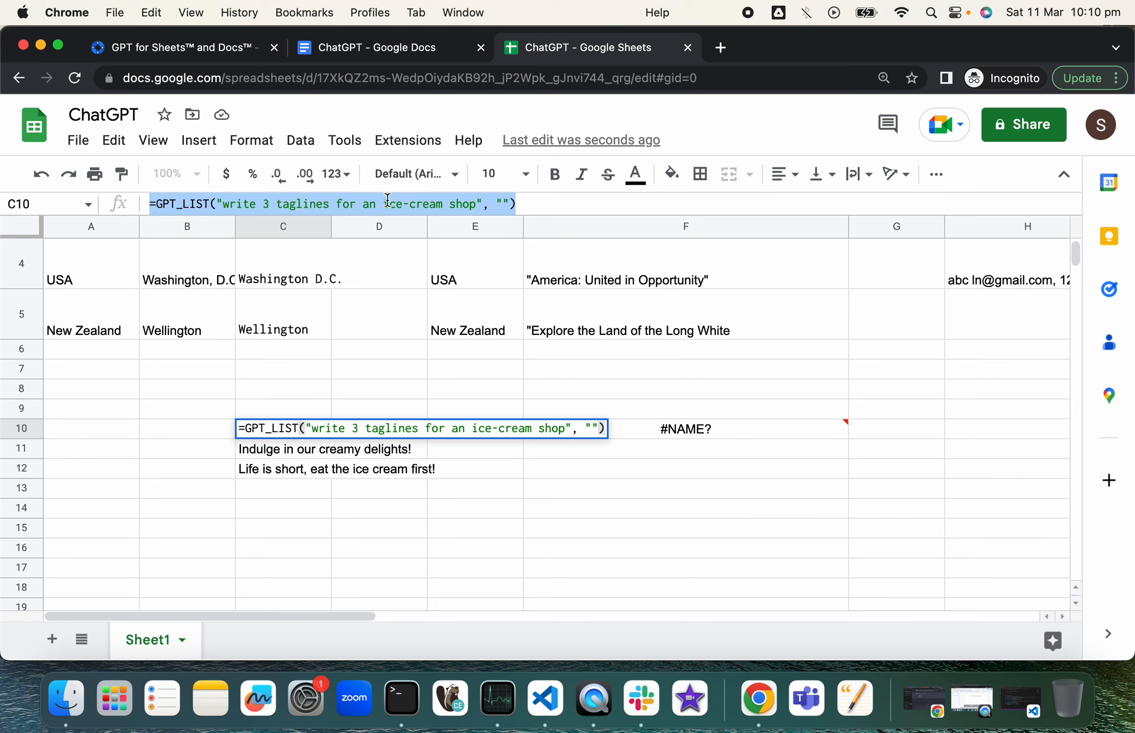
click(409, 451)
key(Up)
key(Left)
key(Left)
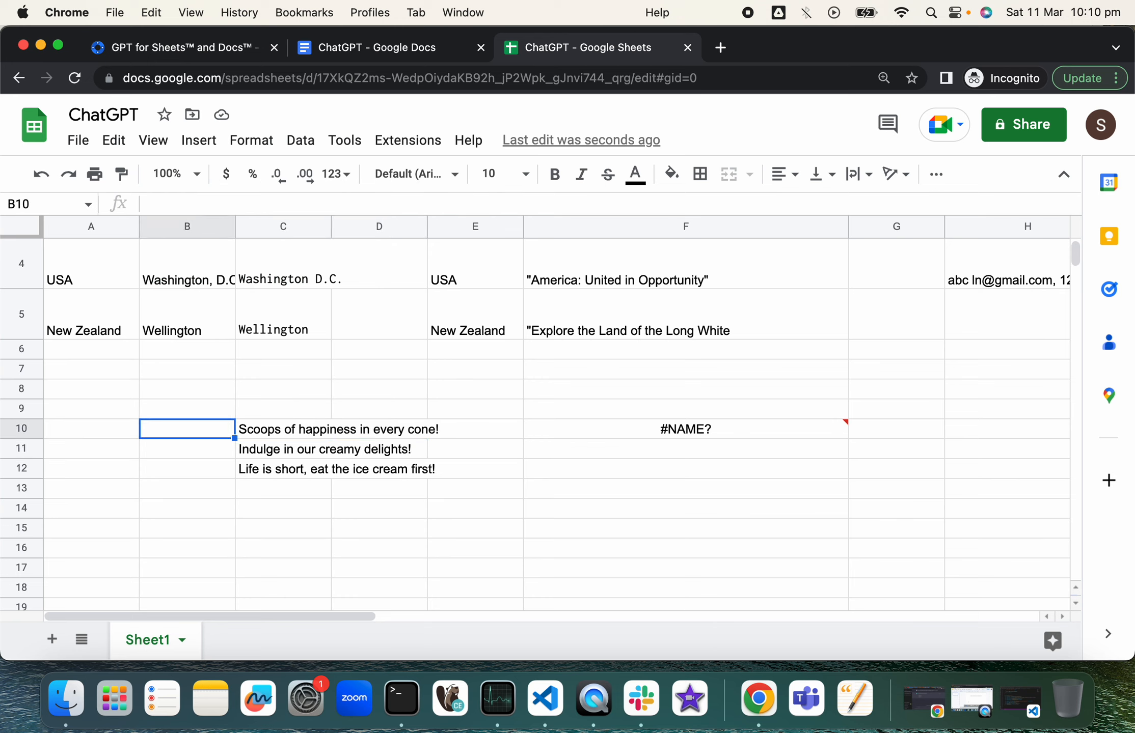
key(Right)
key(shift+Down)
key(shift+Down)
key(Delete)
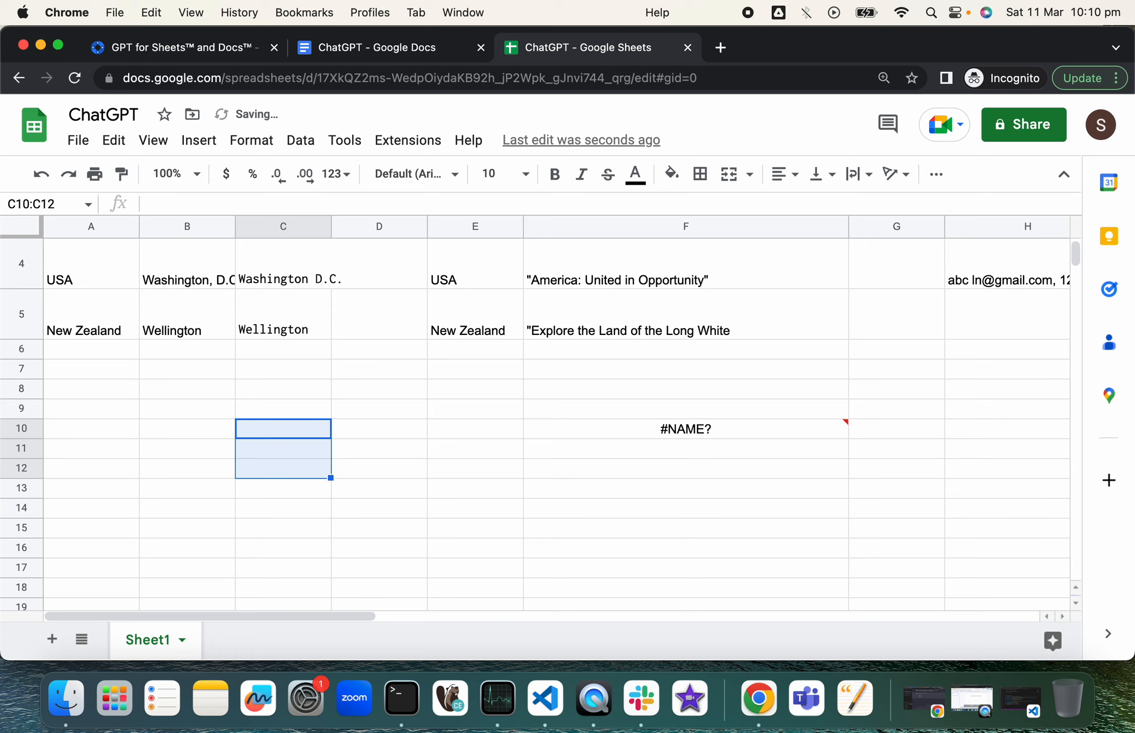
Step: Delete the failed formula in F10 and paste the ice-cream GPT_LIST formula into C9
click(711, 427)
key(Delete)
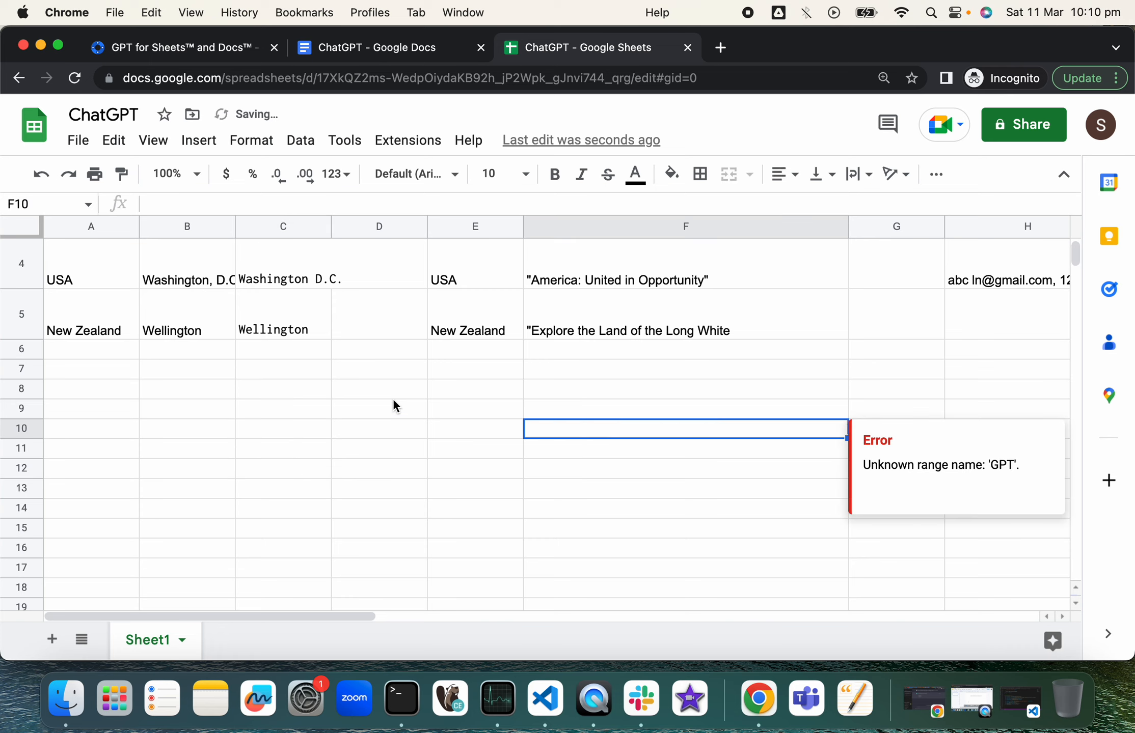
click(270, 408)
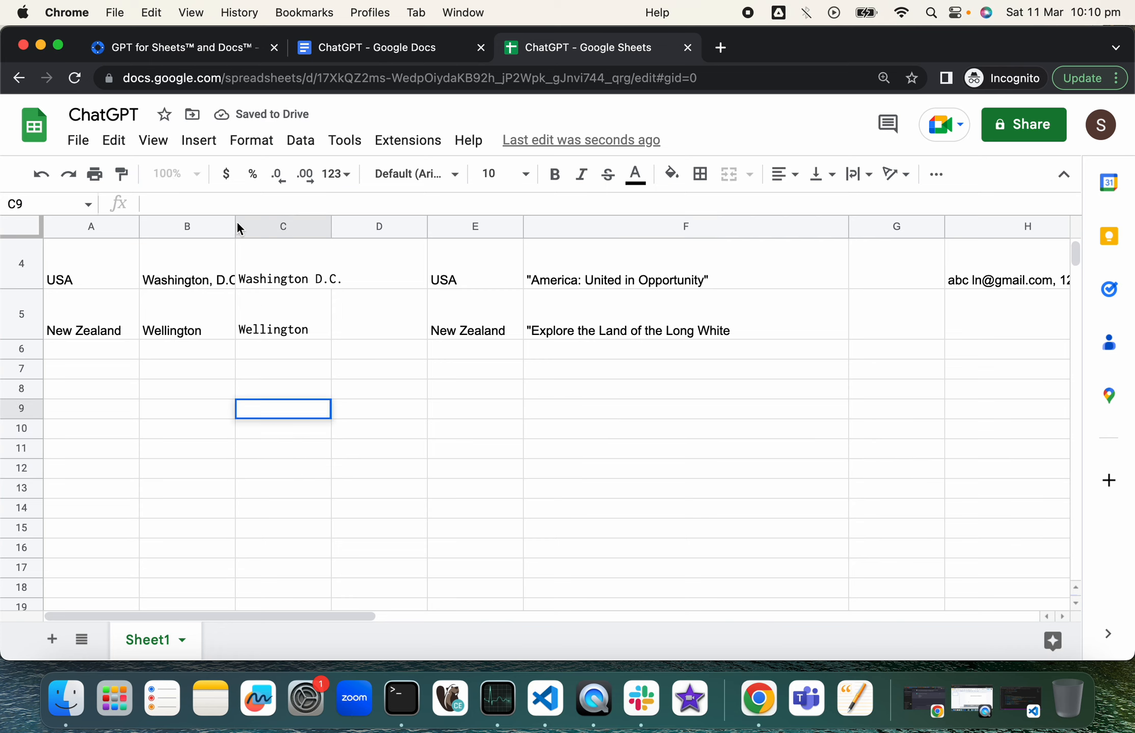
key(super+v)
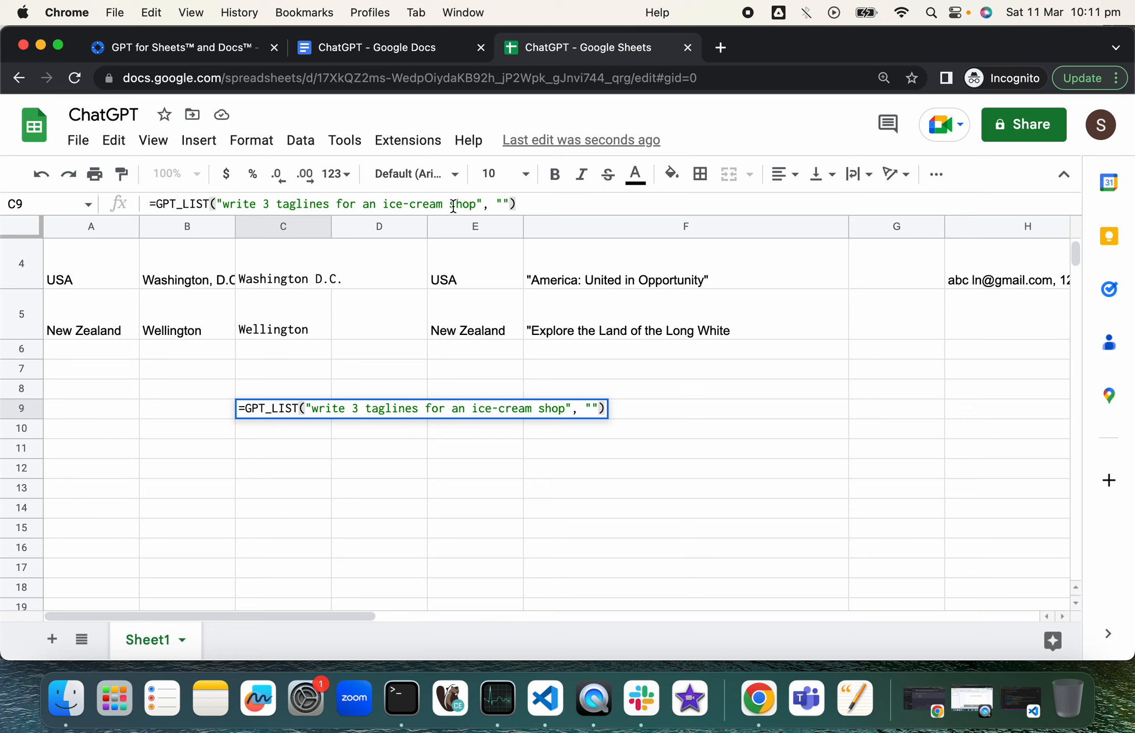
Step: Commit the GPT_LIST formula in C9, filling C9:C11 with taglines starting 'Scoops of happiness in every cone!'
key(Return)
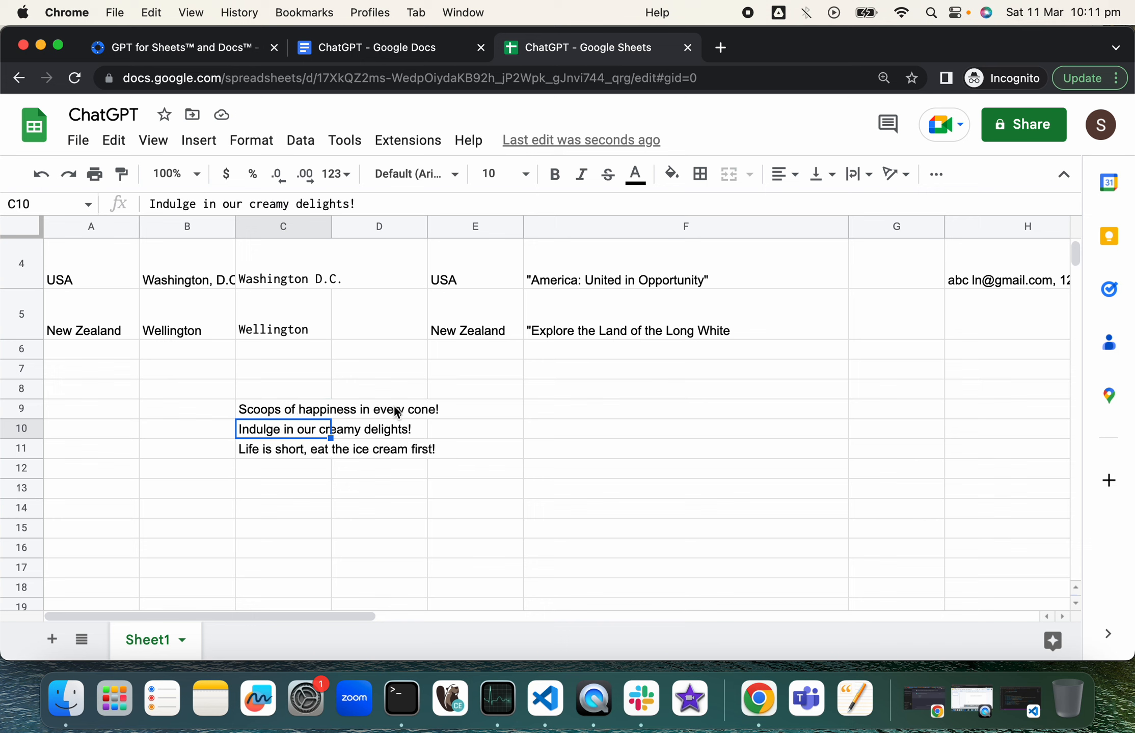
click(301, 410)
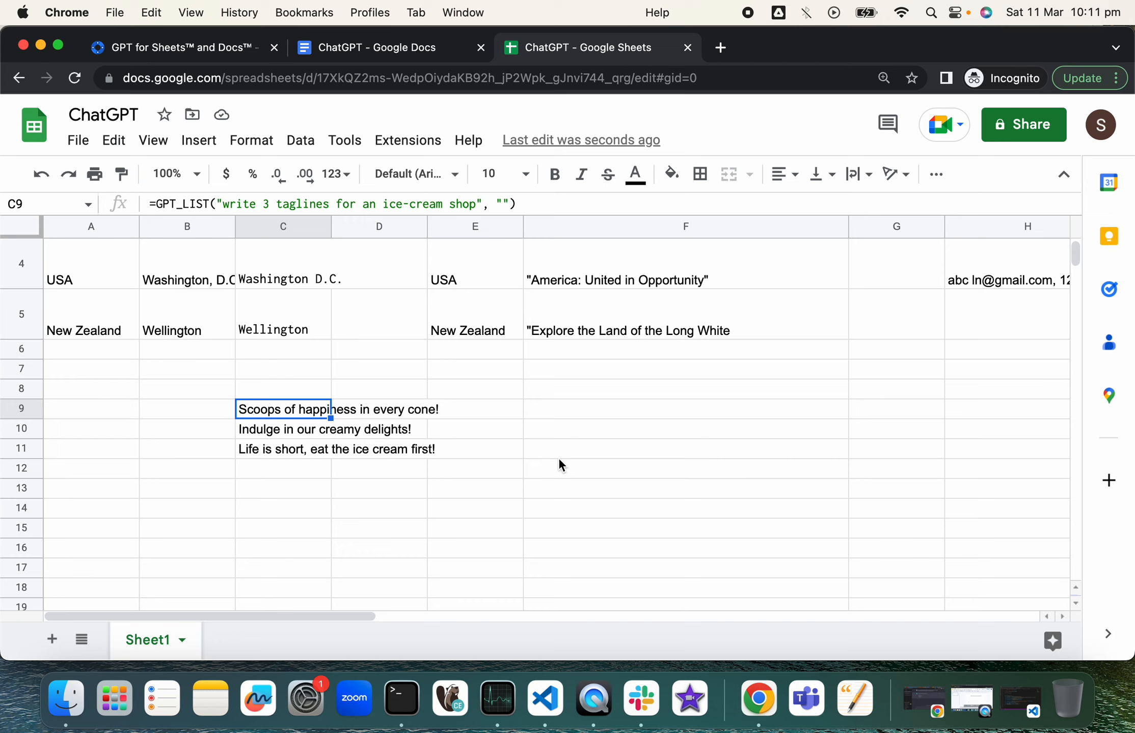
scroll(668, 414, up, 2)
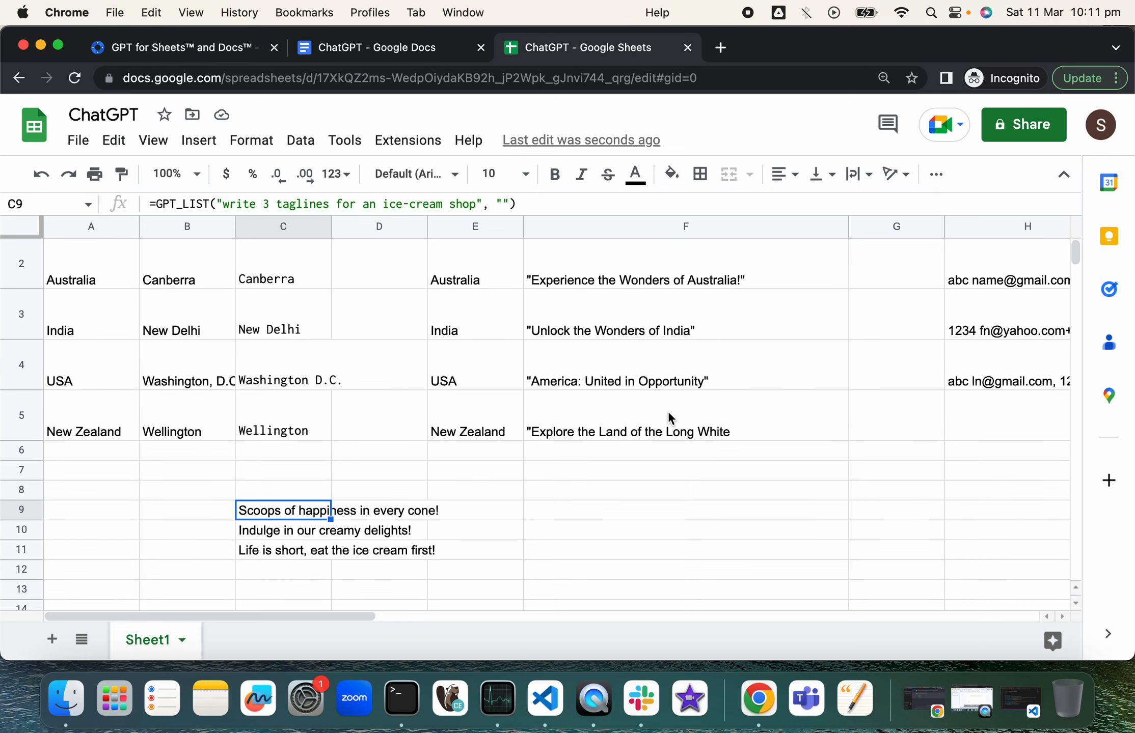
scroll(802, 344, right, 2)
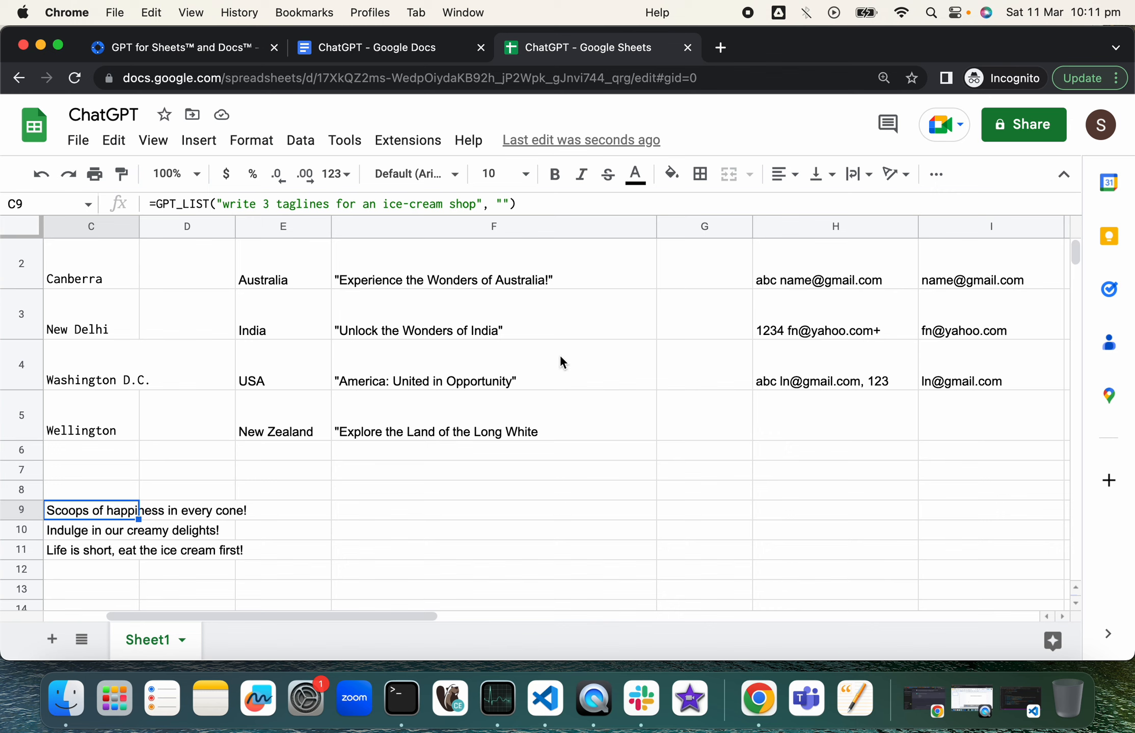
scroll(573, 434, down, 1)
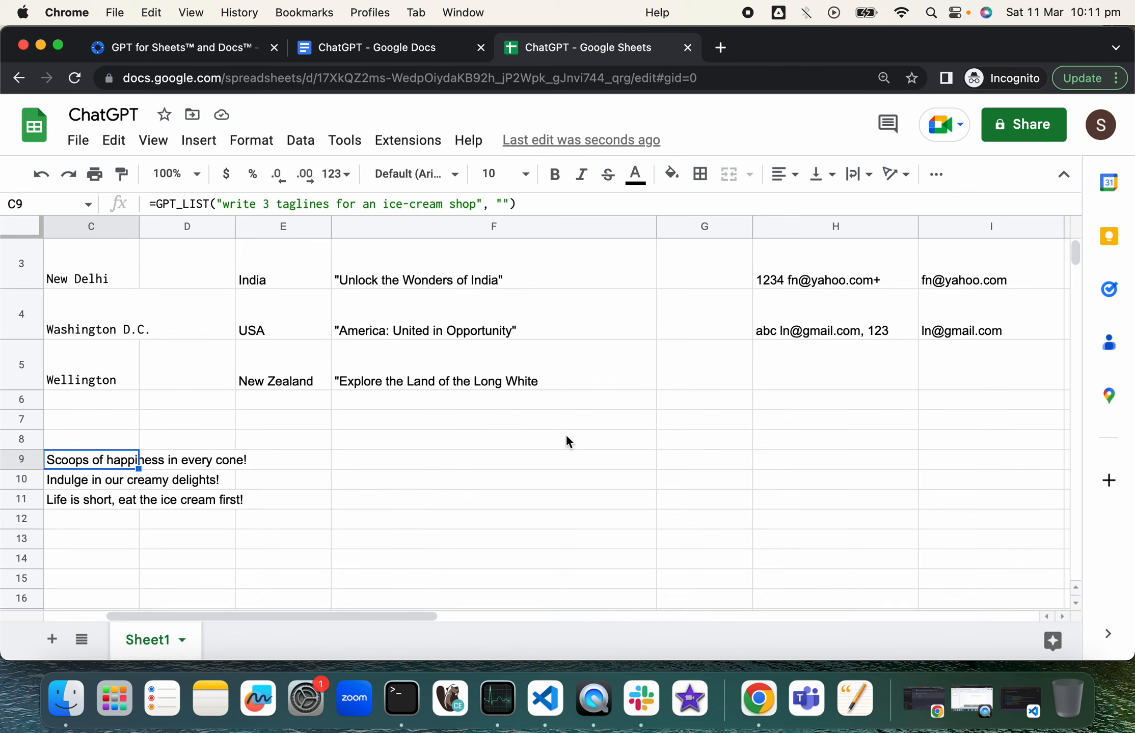
Step: Start =GPT_FILL( in F9, read its argument help, then trim it back to =GPT_
click(426, 457)
text(=)
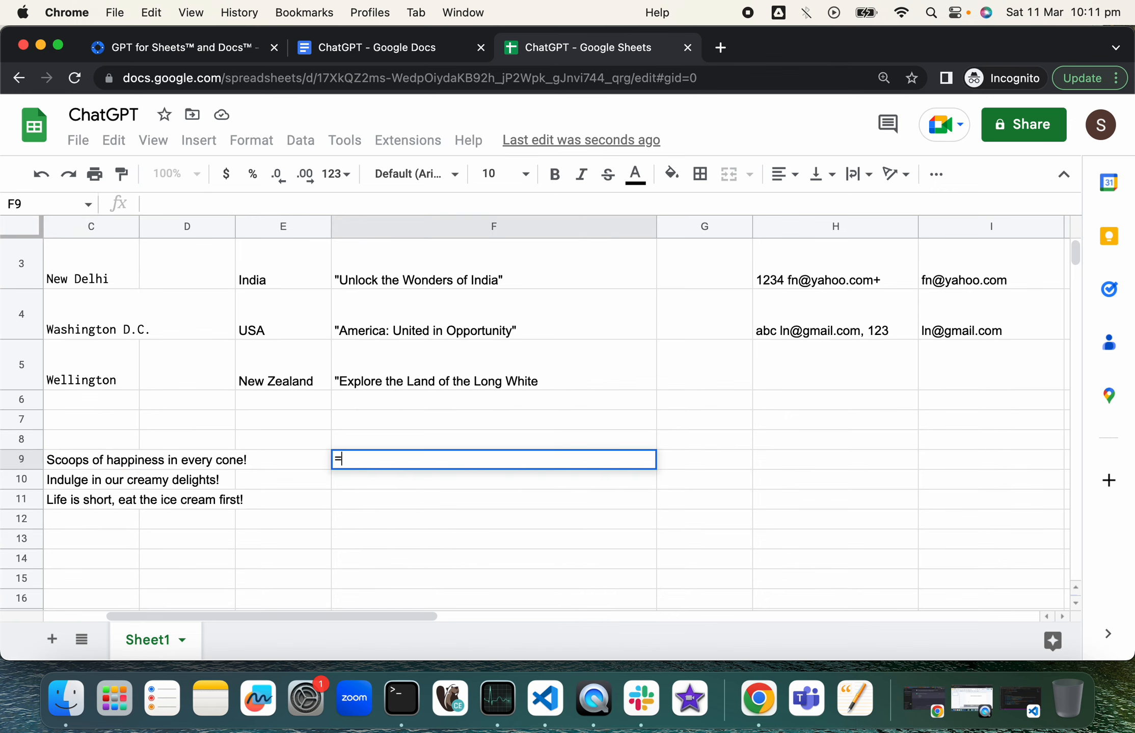
text(GPT)
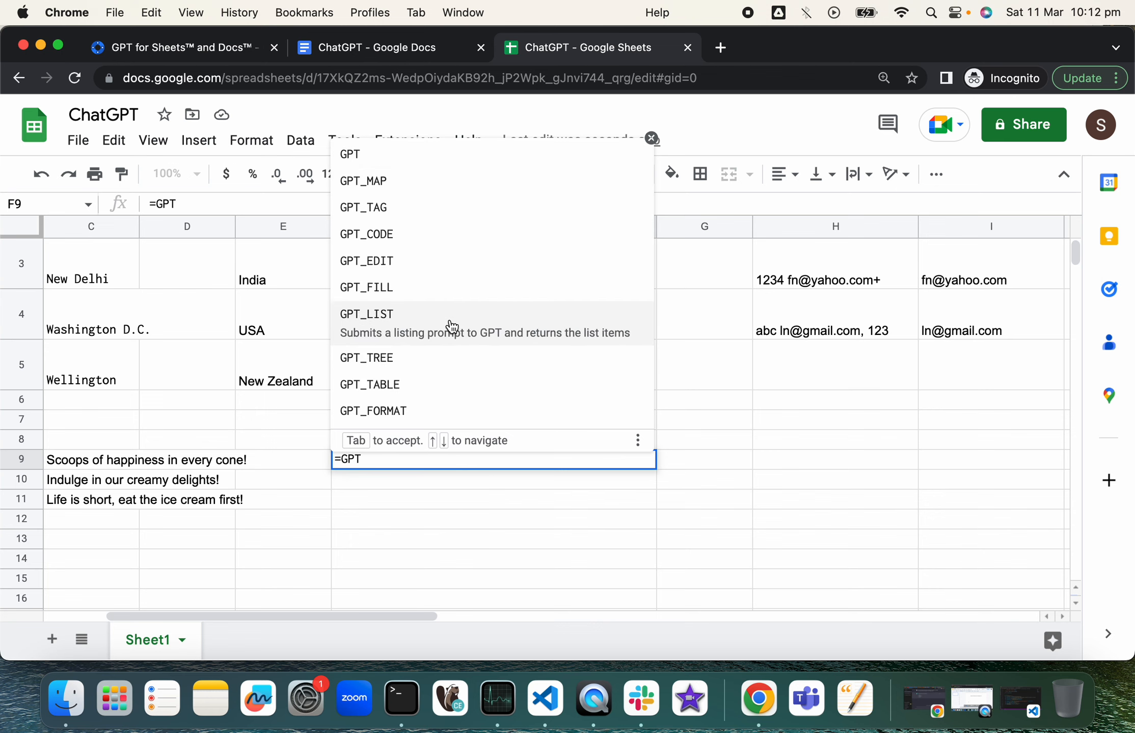
text(_)
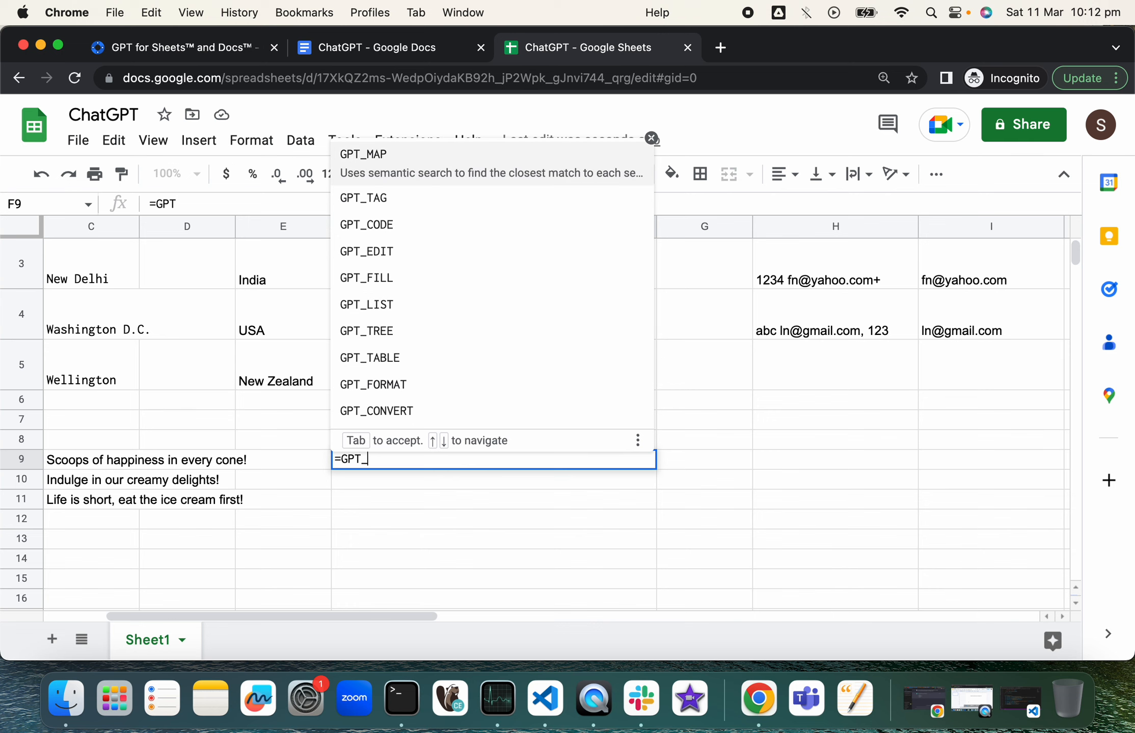
text(FILL)
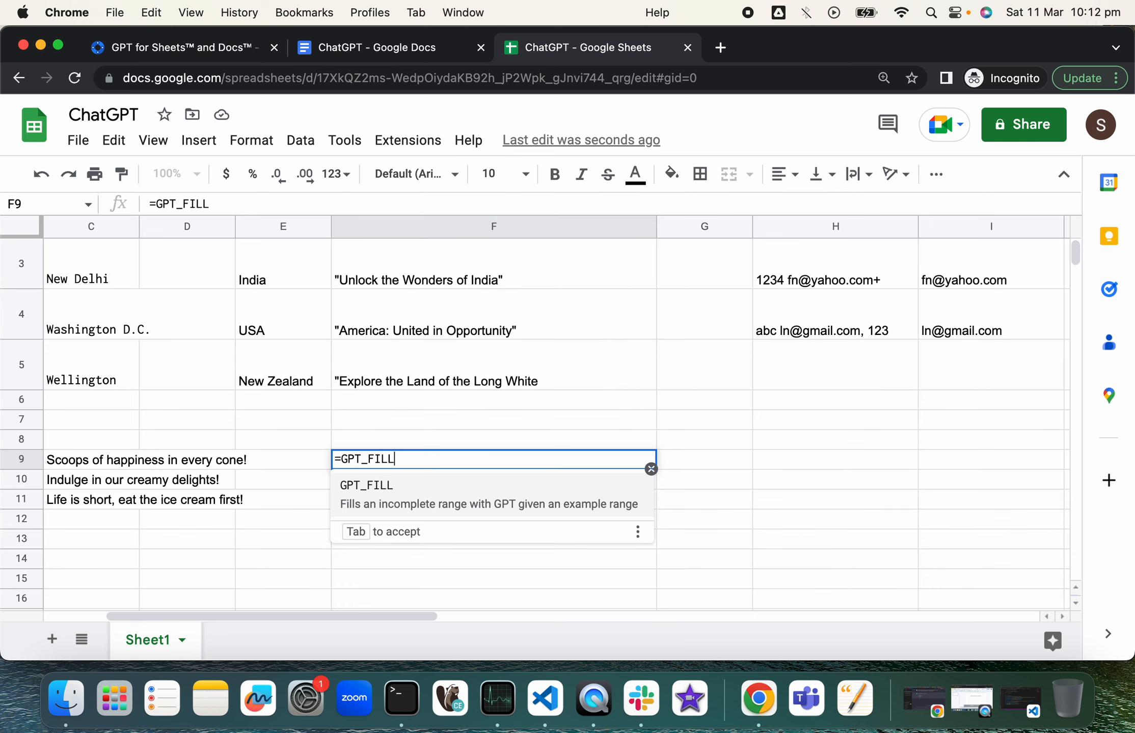
text(()
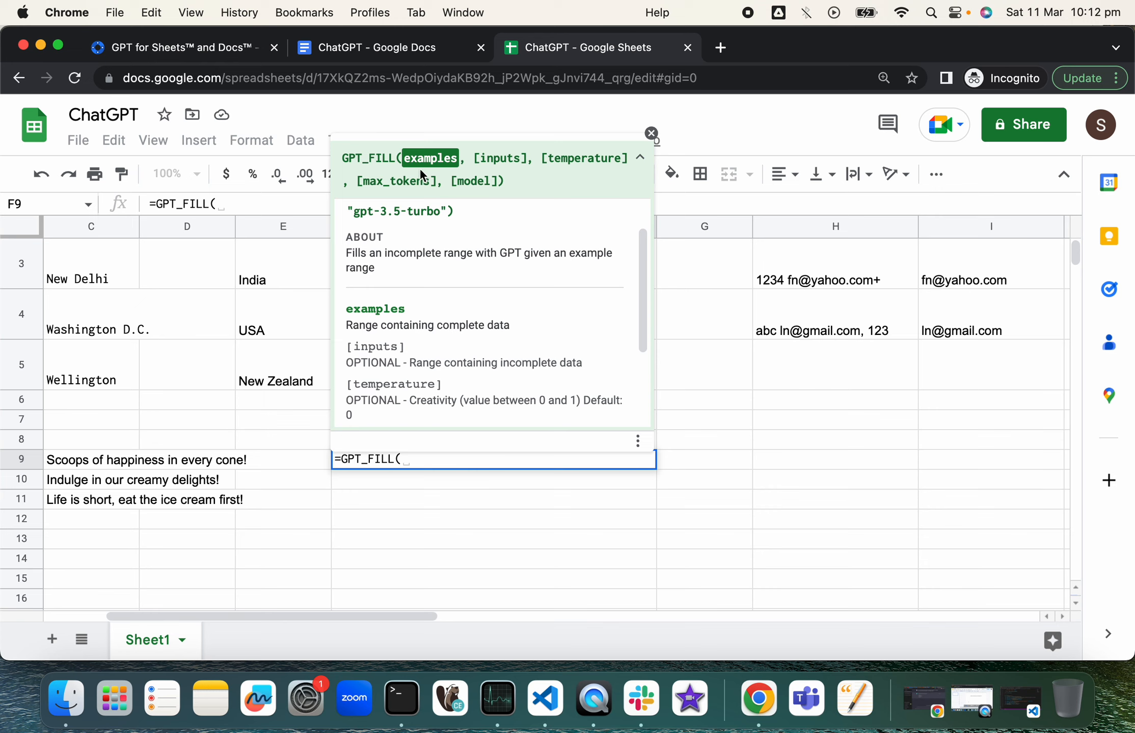
scroll(441, 270, up, 1)
scroll(441, 265, up, 1)
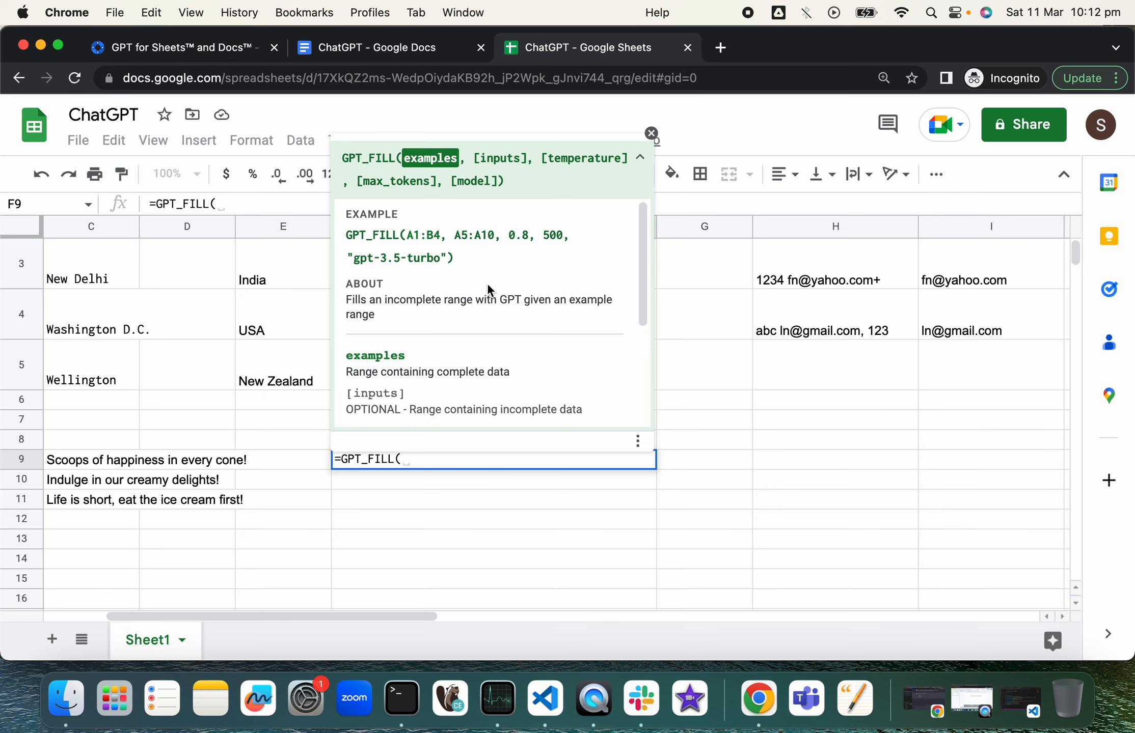
scroll(487, 281, down, 3)
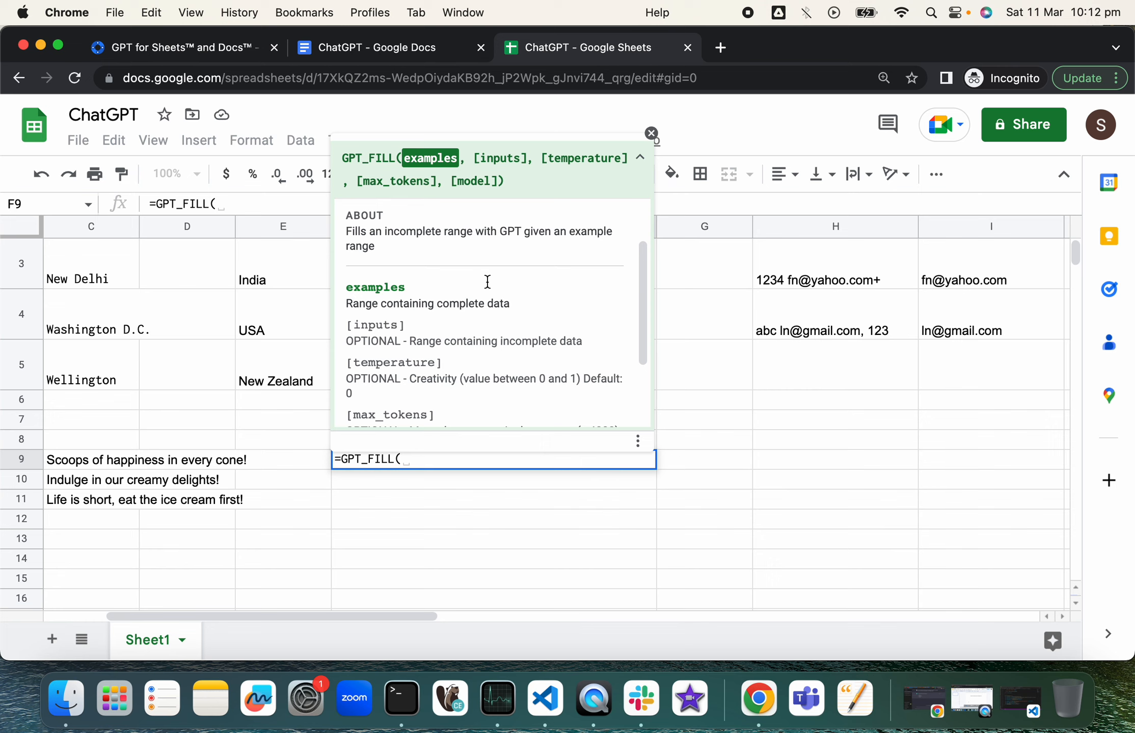
scroll(487, 281, down, 3)
scroll(487, 283, down, 2)
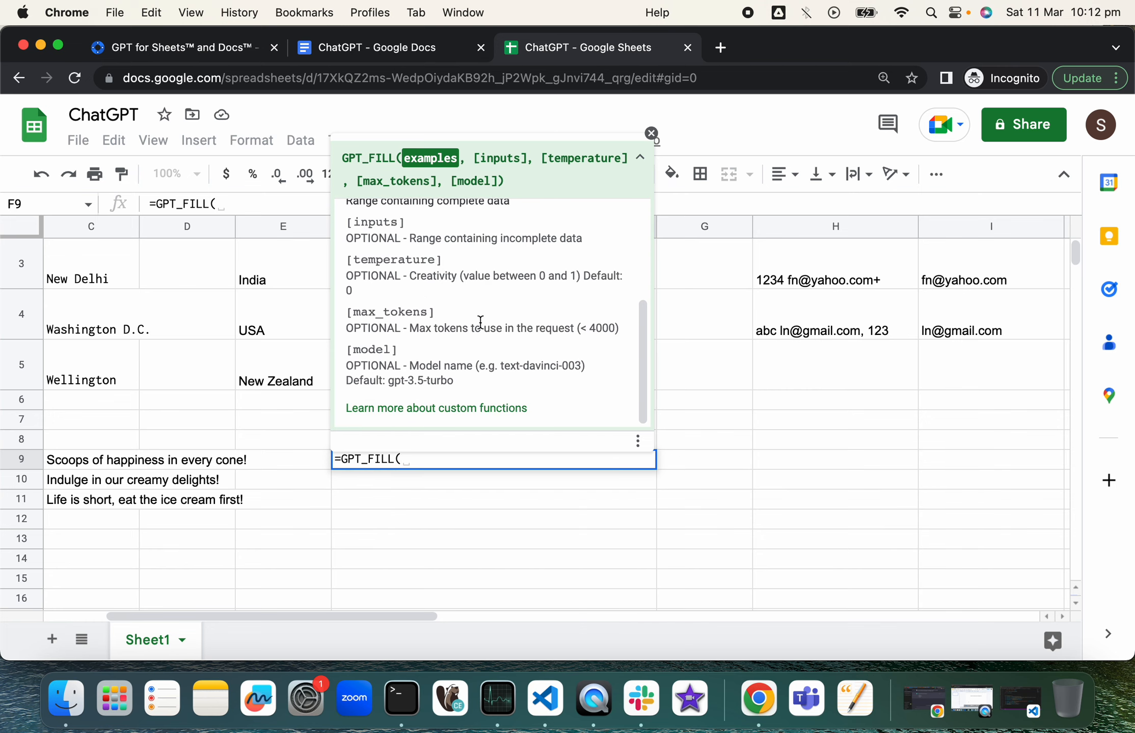
scroll(480, 322, up, 3)
scroll(480, 321, up, 2)
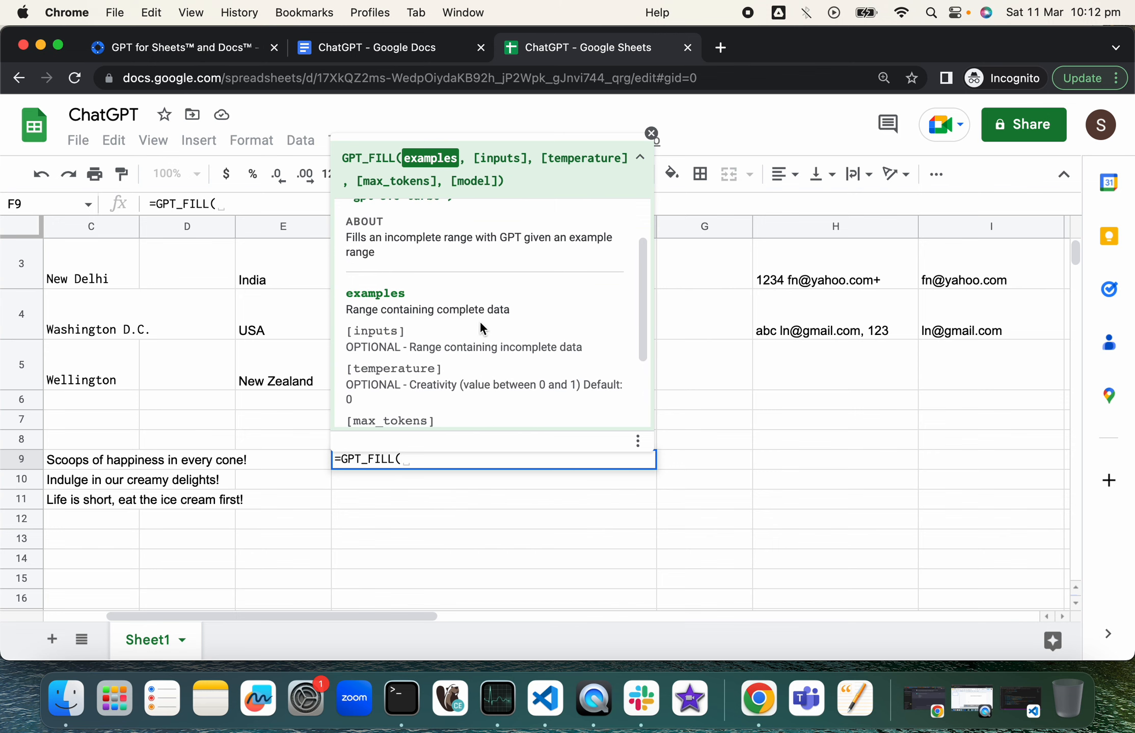
key(BackSpace)
key(BackSpace)
key(BackSpace)
key(BackSpace)
key(BackSpace)
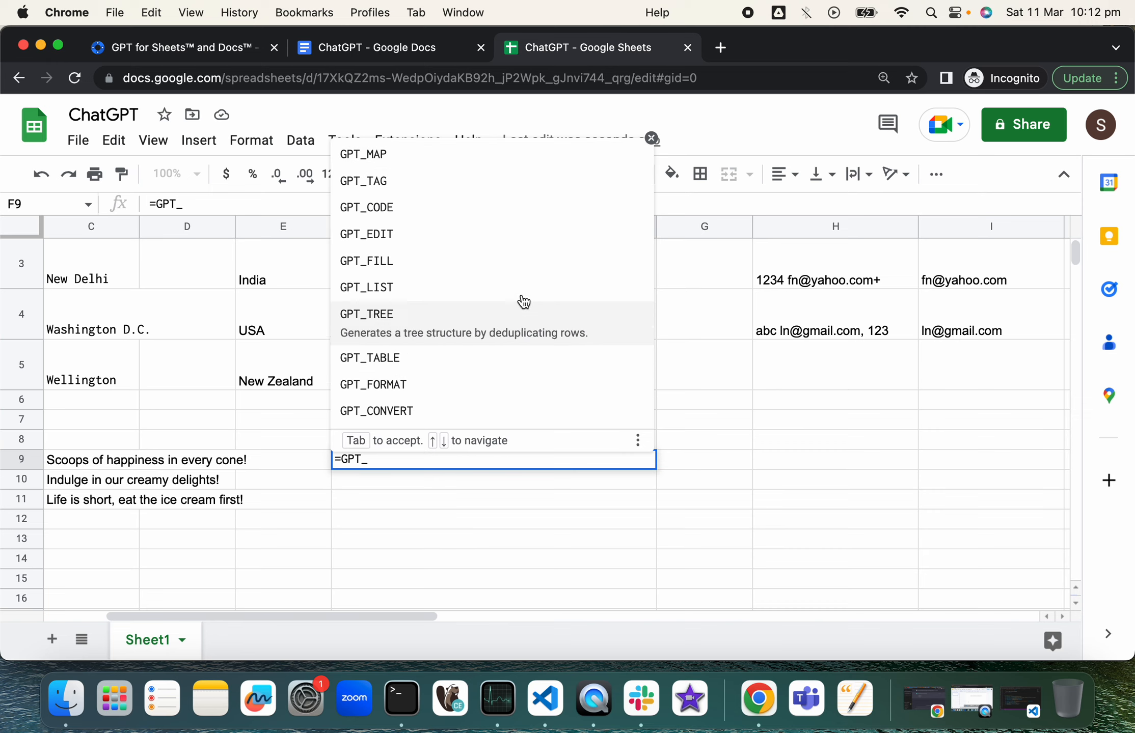
Step: Complete F9 to =GPT_TAG( and scroll its help card to the usage example
text(TAG)
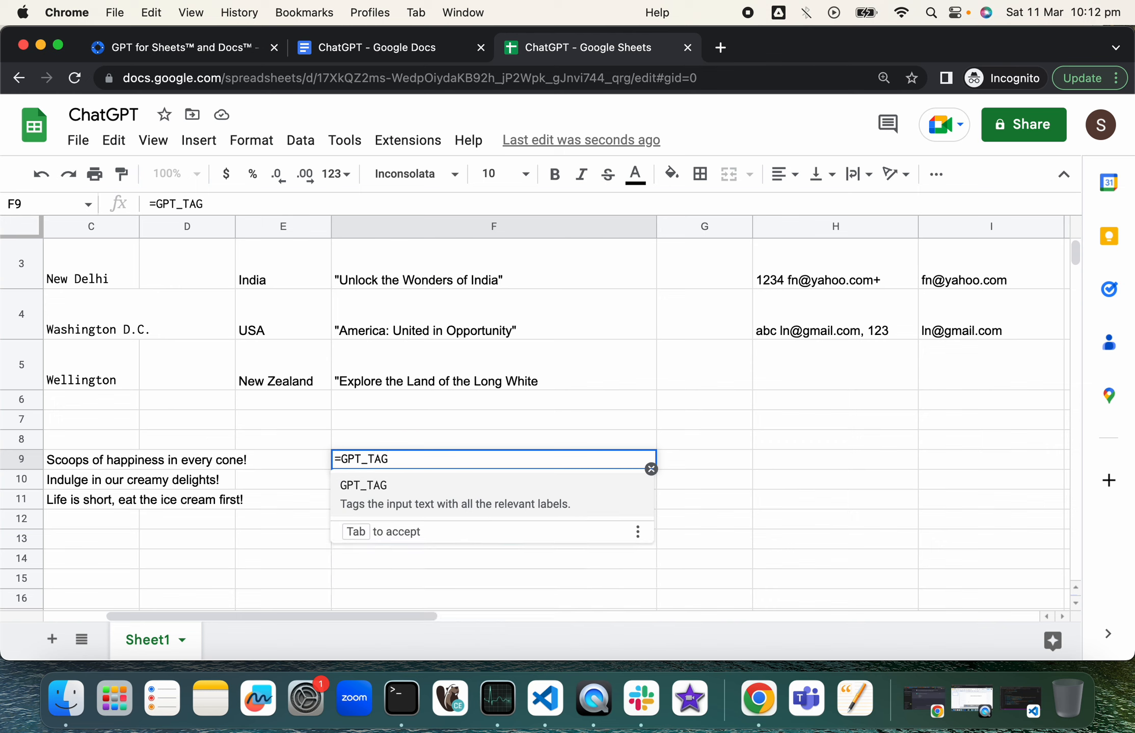
text(()
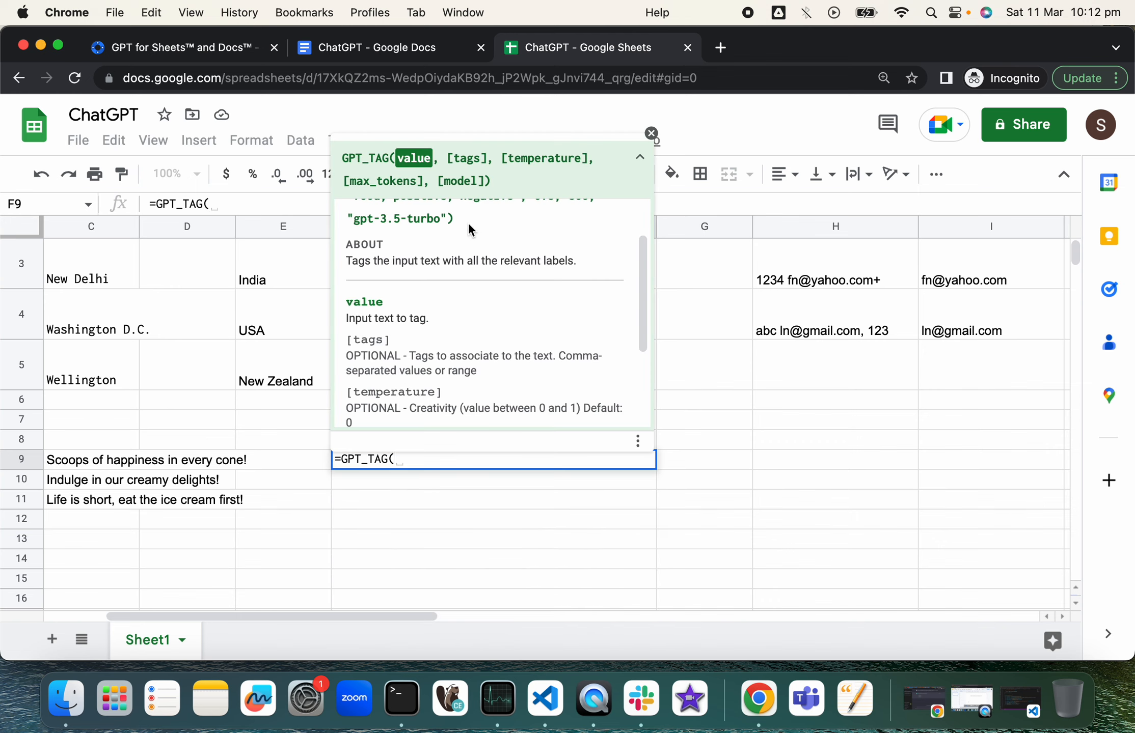
scroll(467, 221, up, 2)
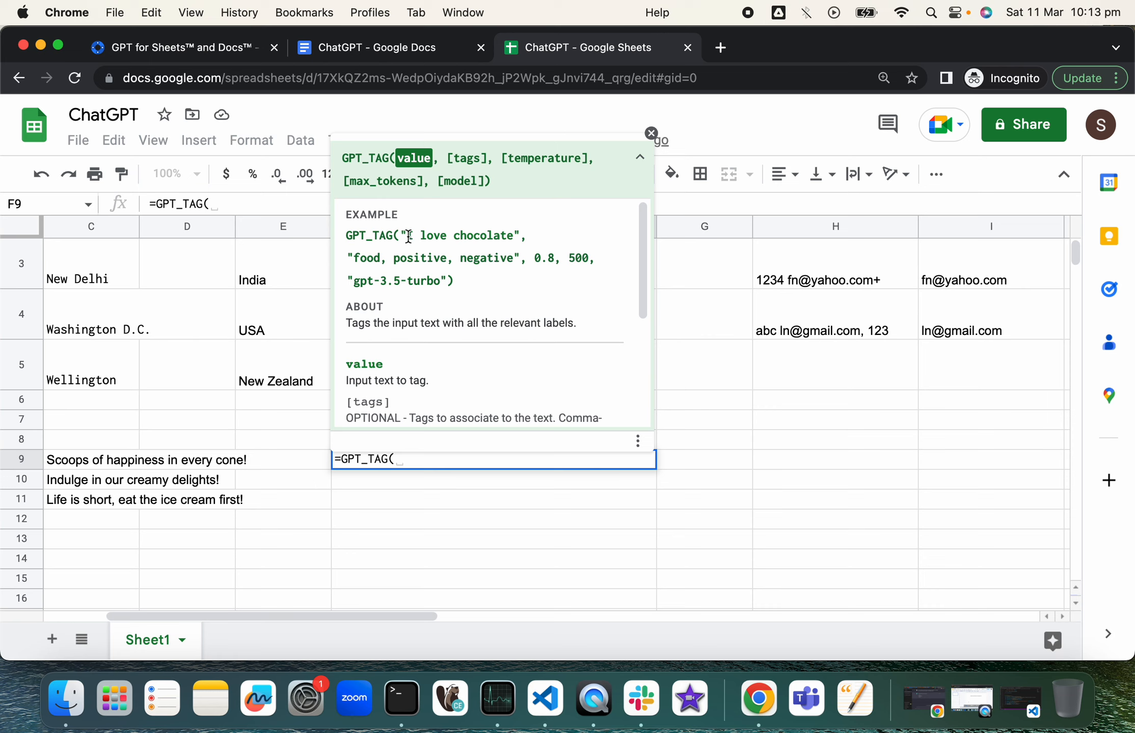
Step: Fill F9 with =GPT_TAG("I love chocolate", "food, positive, negative"), returning 'food, positive'
drag(400, 235, 522, 256)
key(super+c)
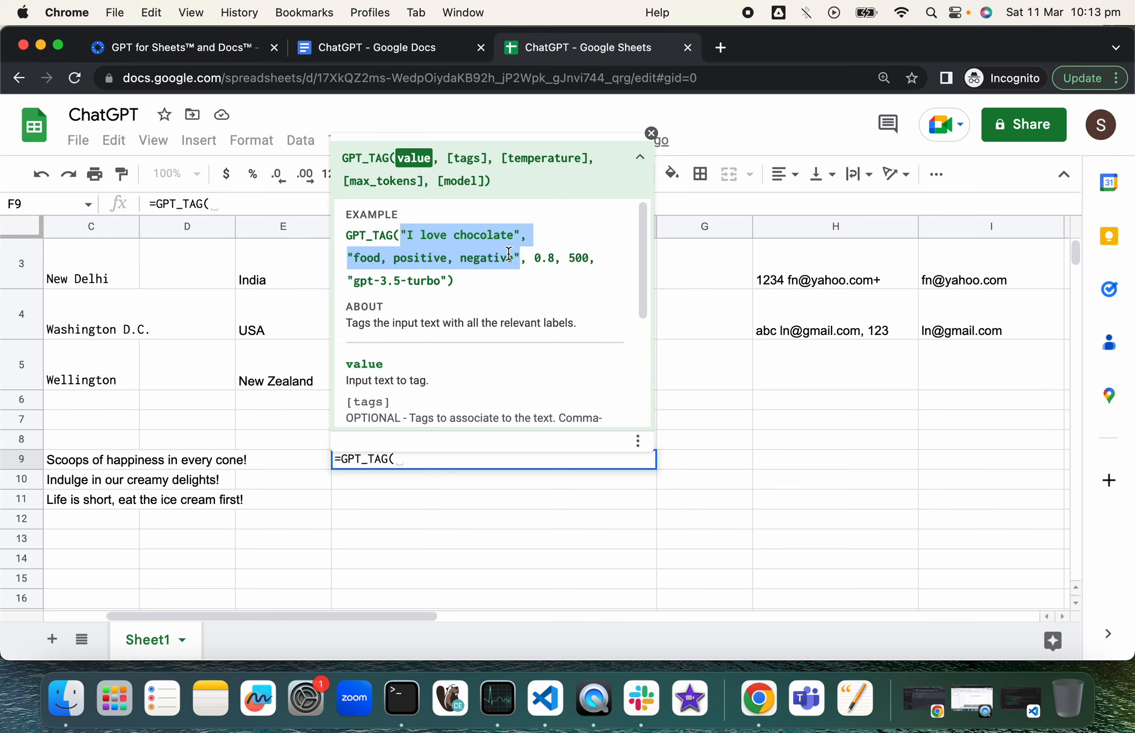
click(429, 455)
key(super+v)
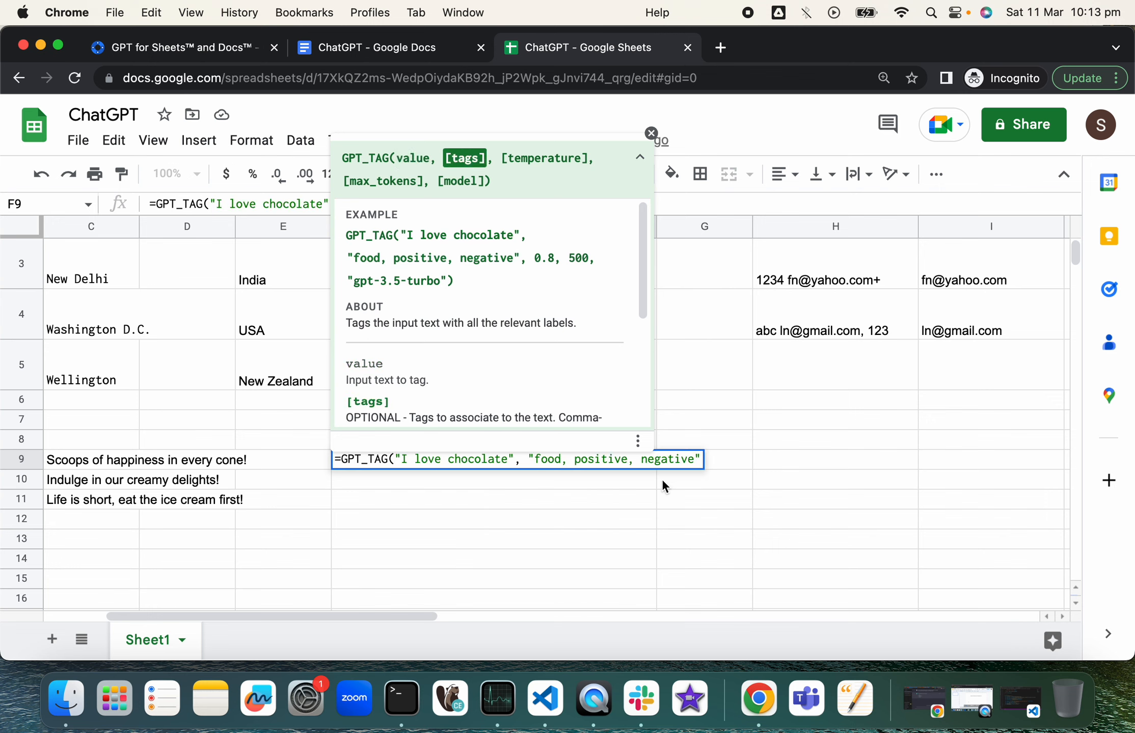
text())
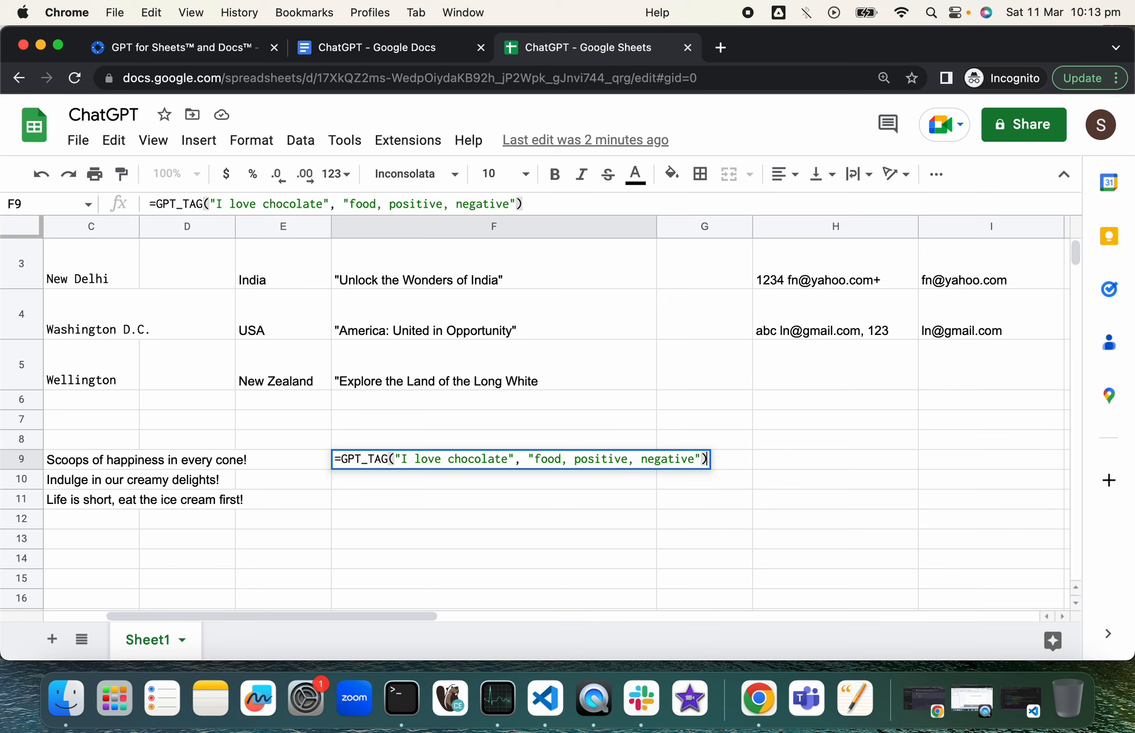
key(Return)
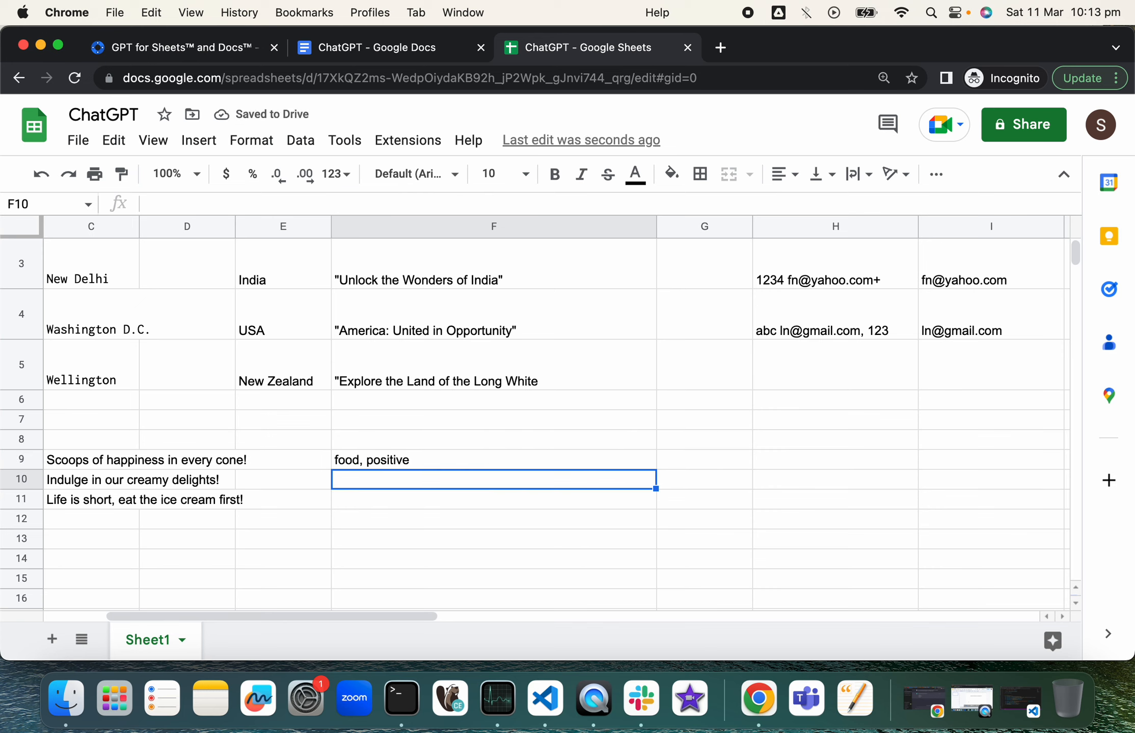
click(457, 461)
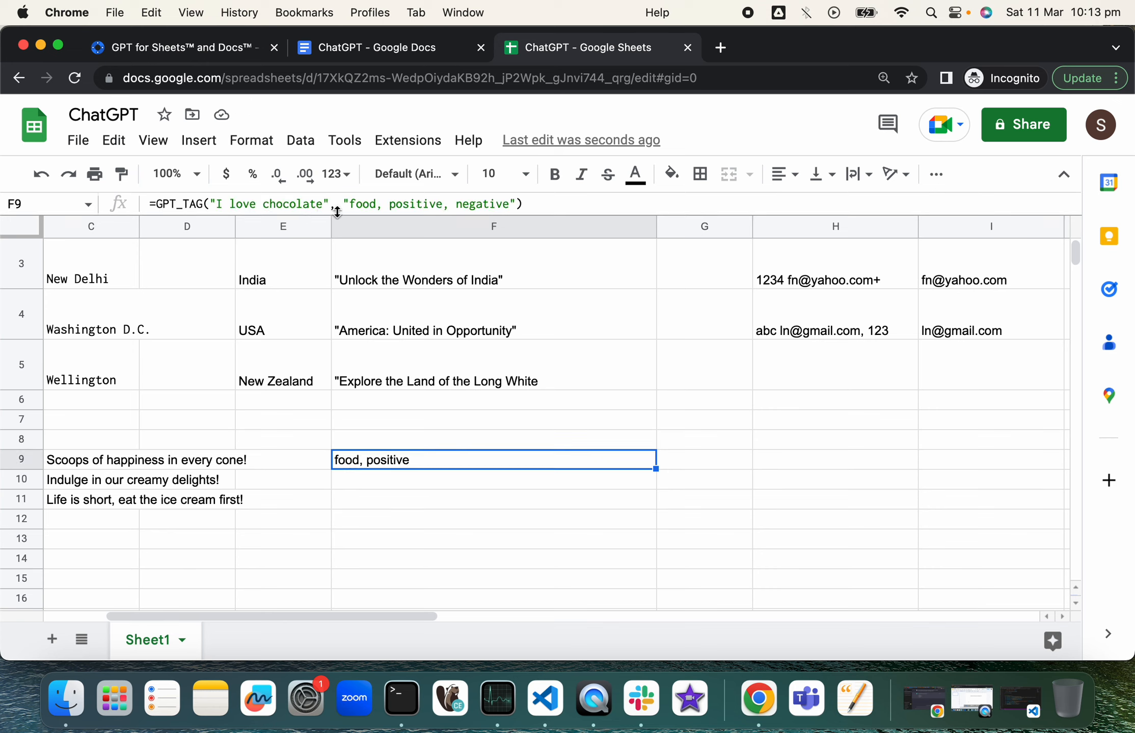